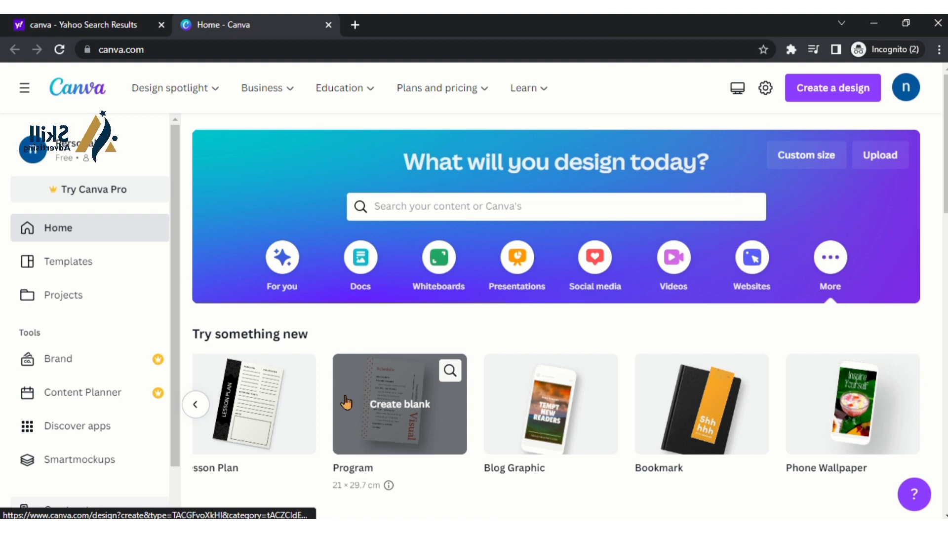
Create a new blank A4 design from the Invoice suggestion in the design search
click(860, 91)
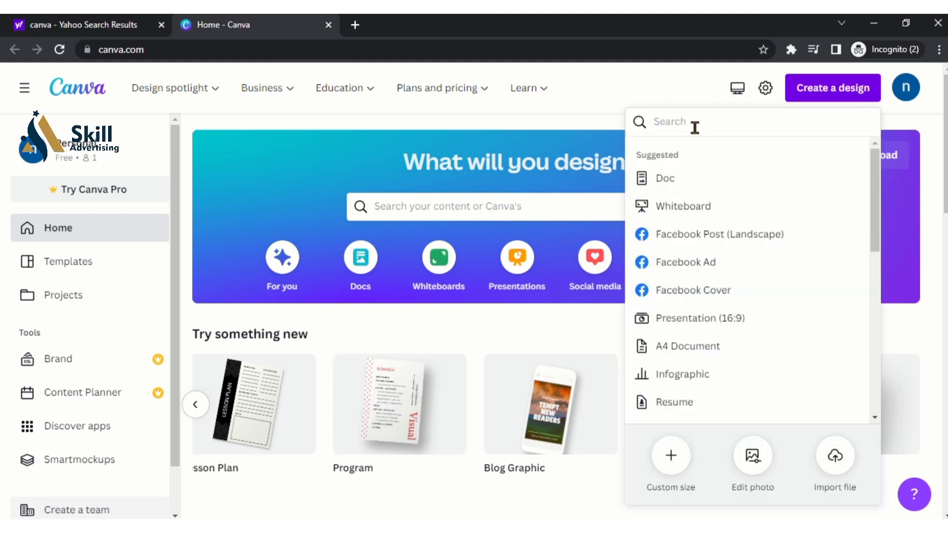
text(inv)
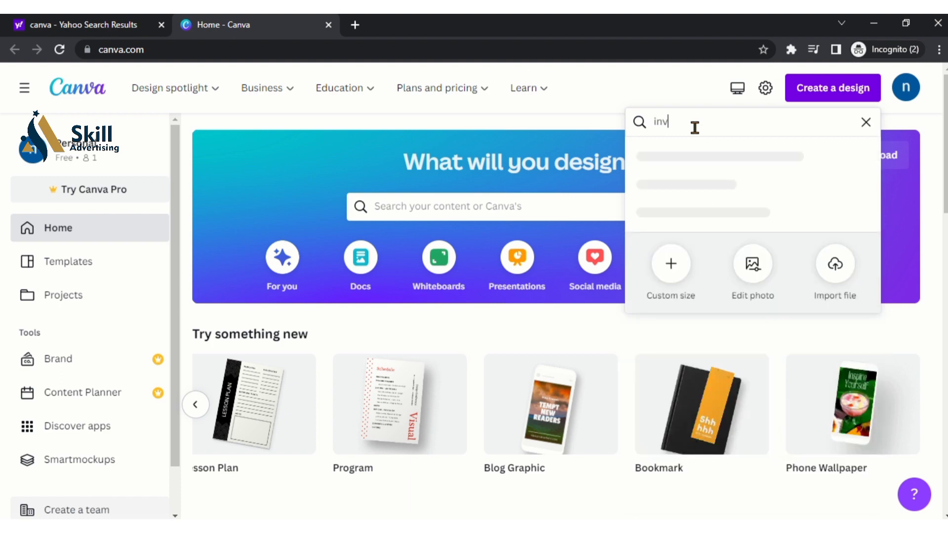
text(oice)
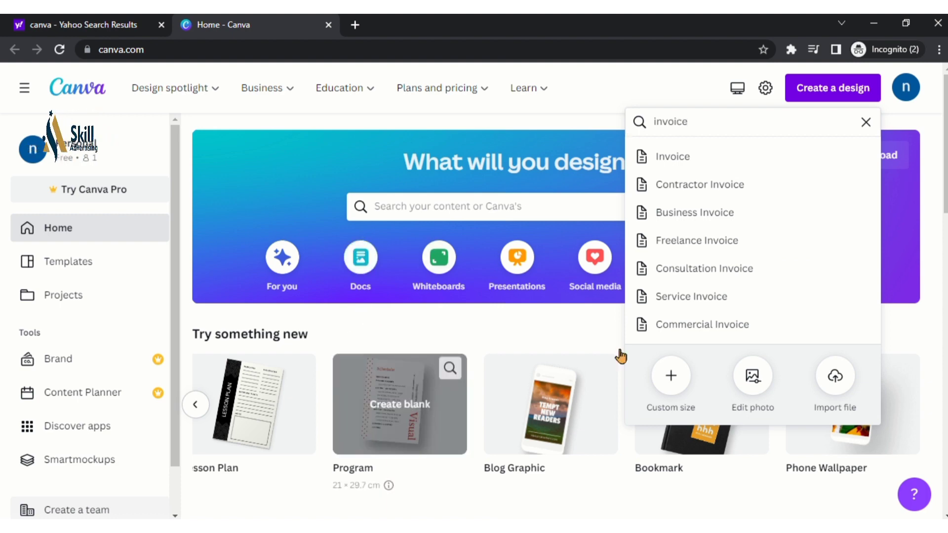
click(683, 163)
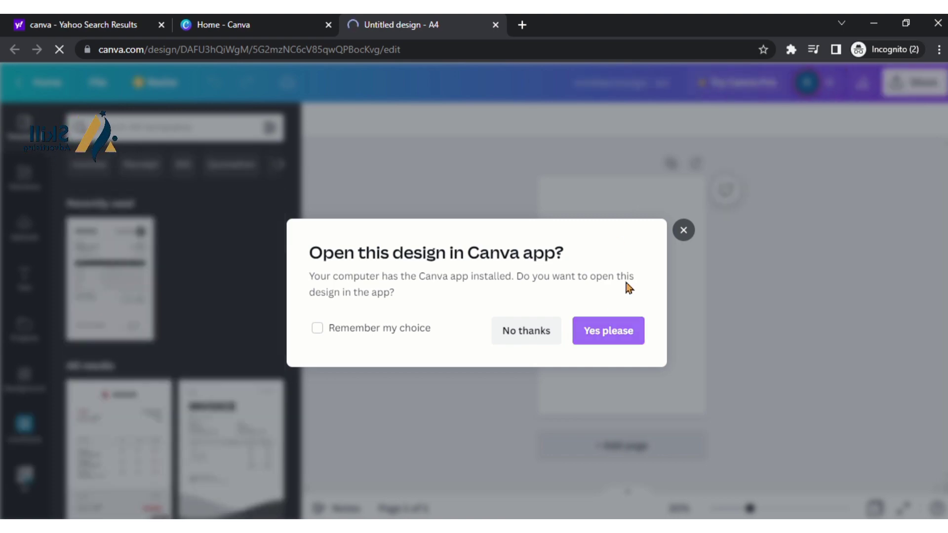
Apply the Salford & Co. invoice template to the page and zoom the view to about 63%
click(684, 230)
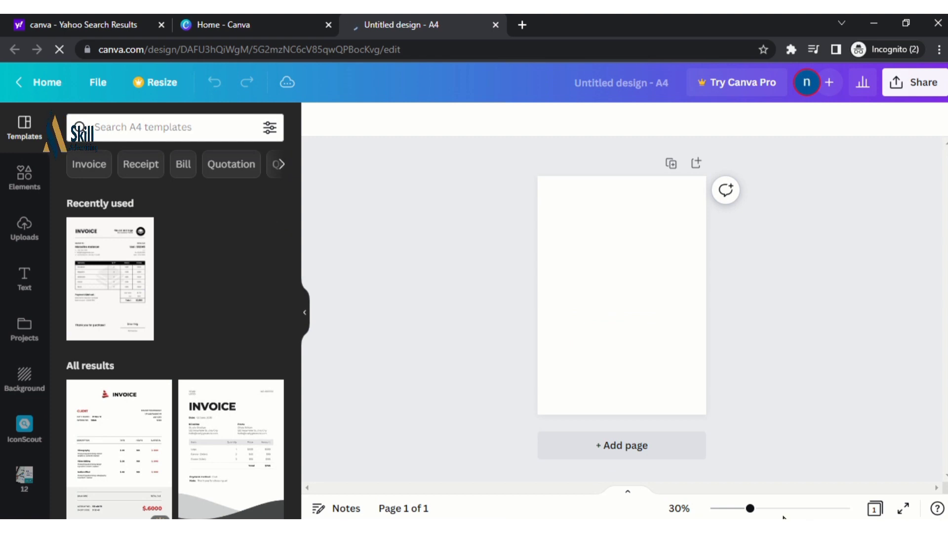
scroll(179, 400, down, 3)
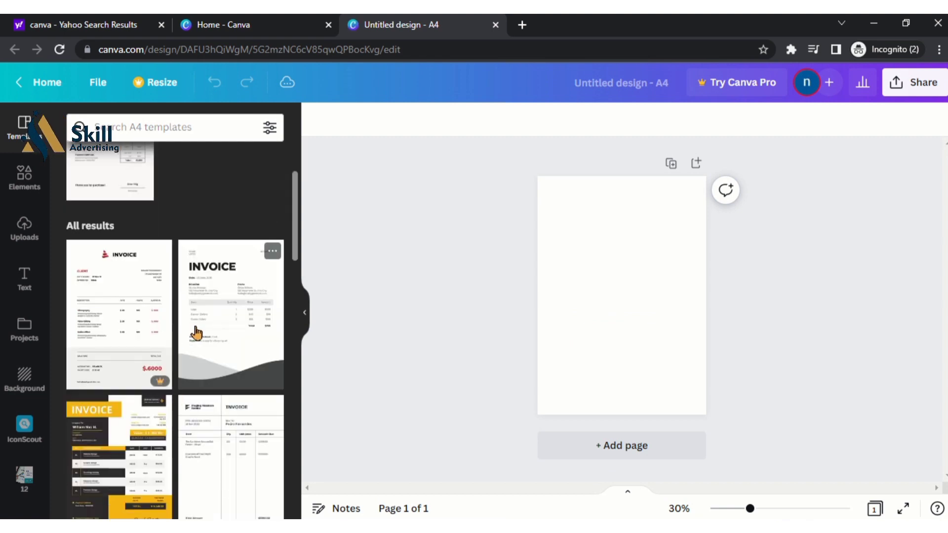
scroll(198, 344, down, 5)
scroll(211, 343, down, 3)
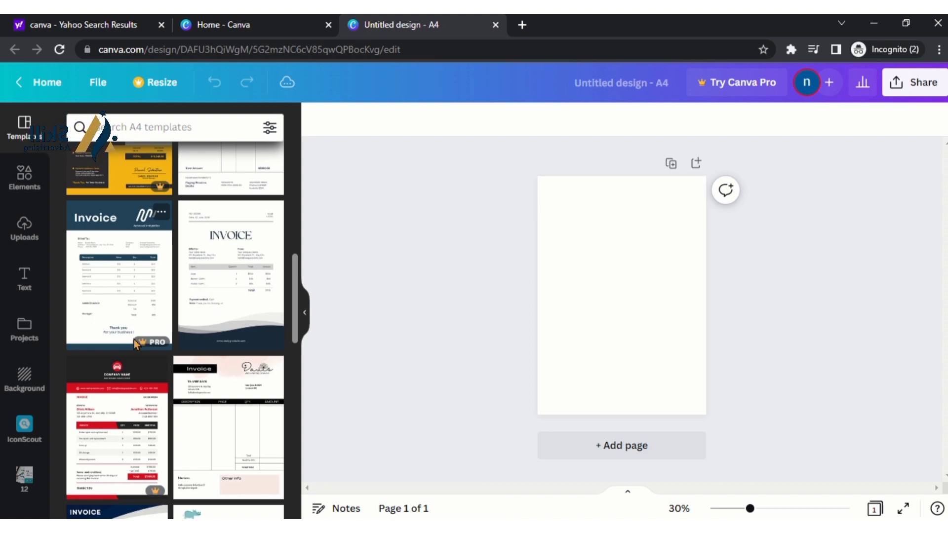
scroll(156, 321, down, 5)
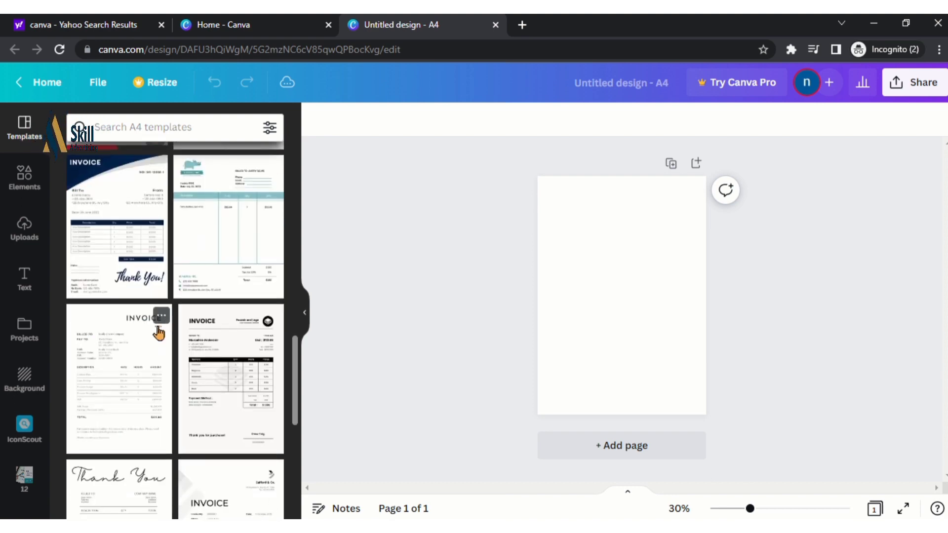
scroll(156, 370, down, 3)
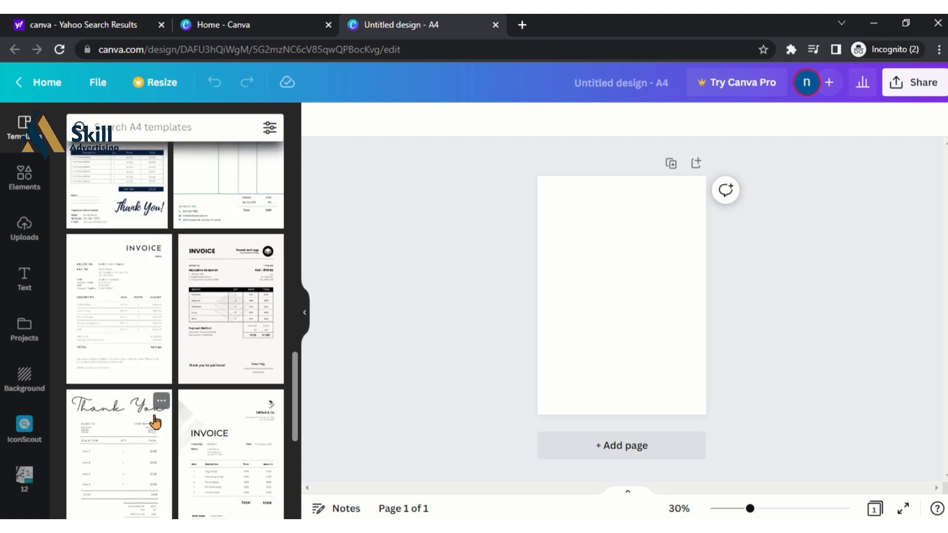
scroll(156, 422, down, 3)
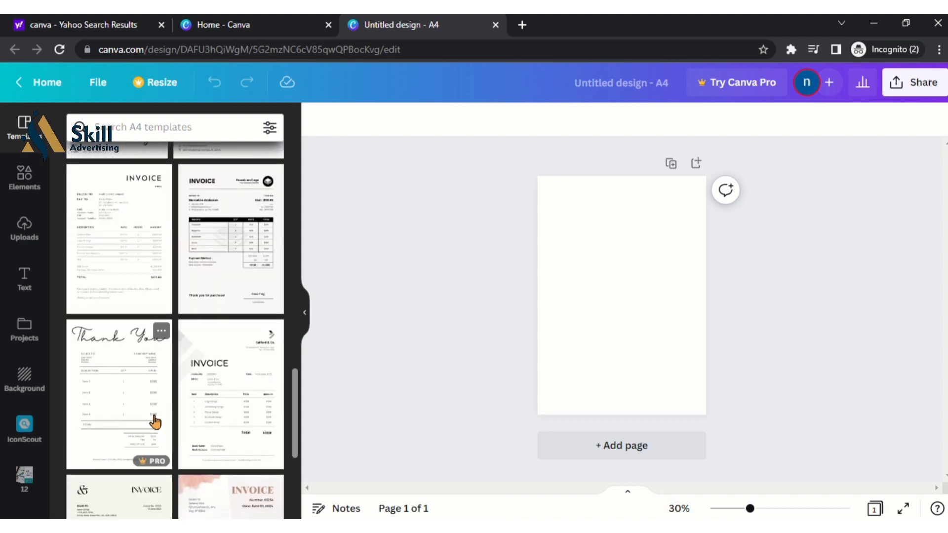
click(219, 378)
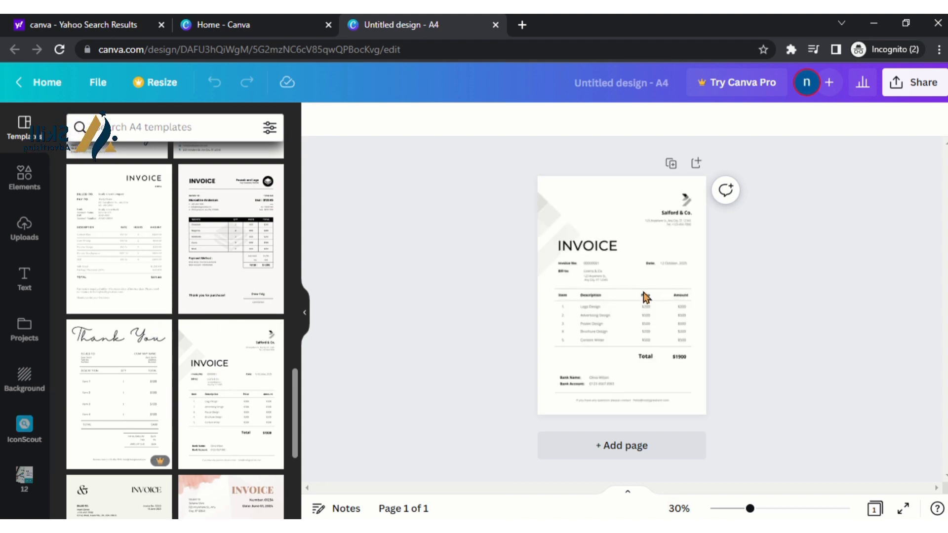
click(773, 512)
Delete the Salford & Co. logo, company name and address text from the template
click(716, 400)
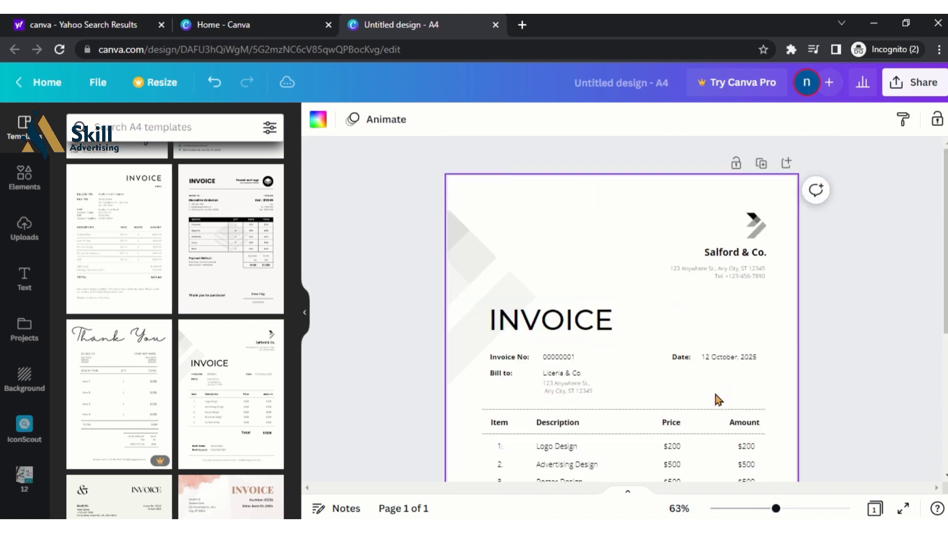
click(760, 228)
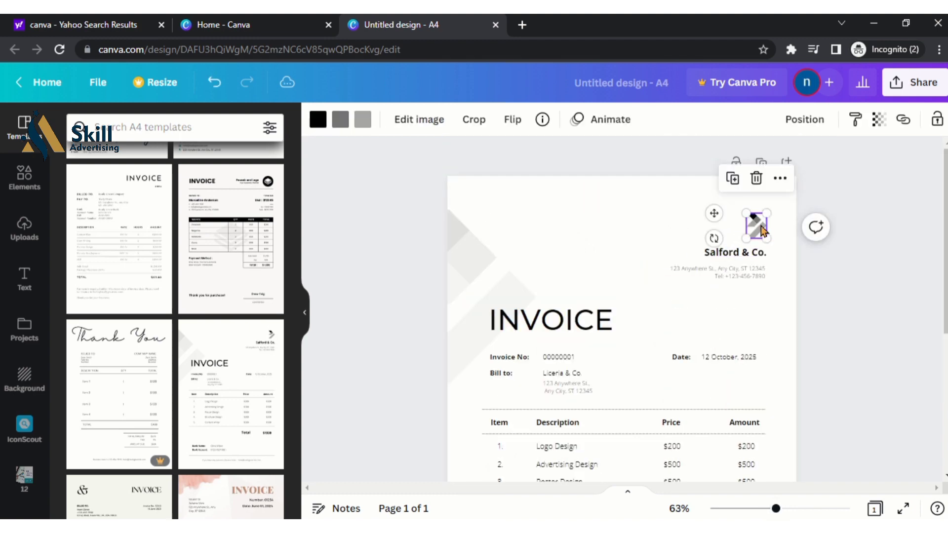
right_click(763, 230)
click(756, 179)
click(756, 178)
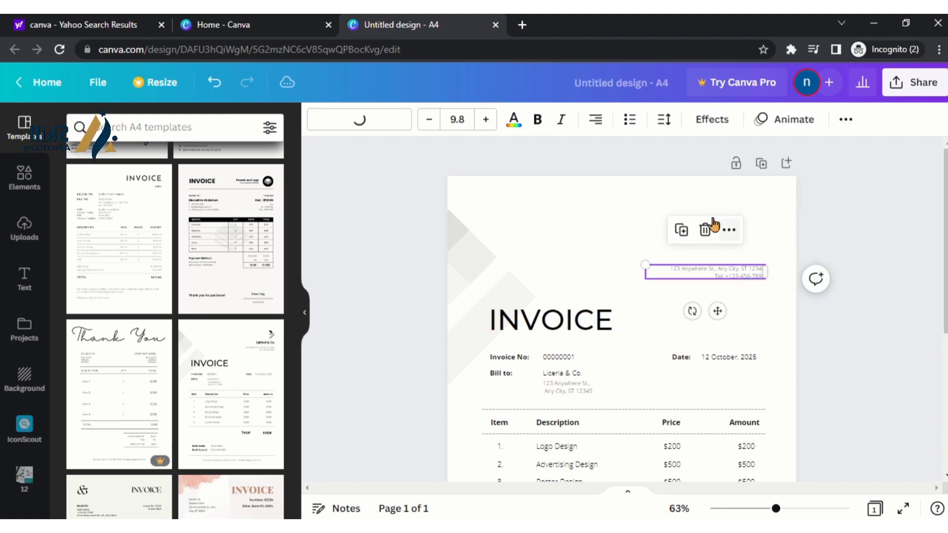
click(704, 228)
scroll(741, 335, down, 3)
scroll(642, 311, up, 3)
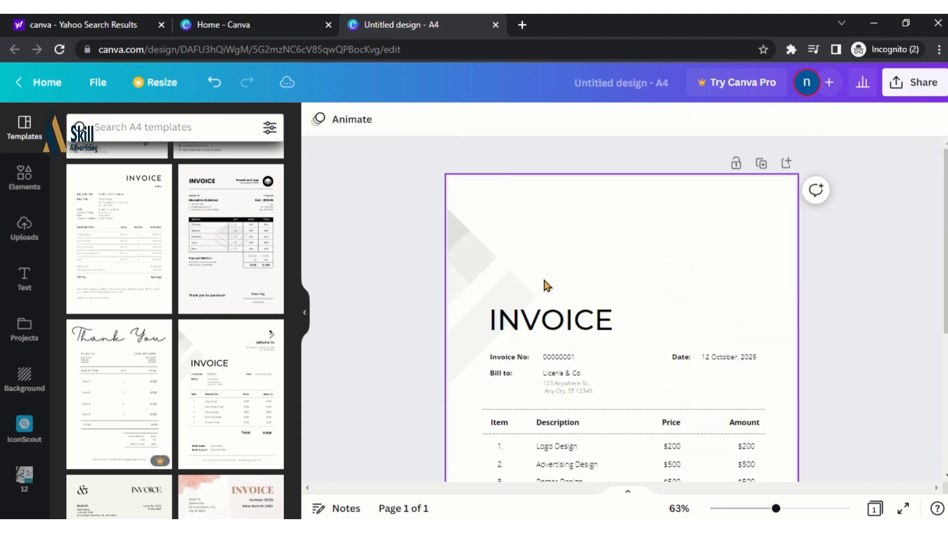
Add the Skill Advertising logo from Uploads to the invoice page
click(24, 226)
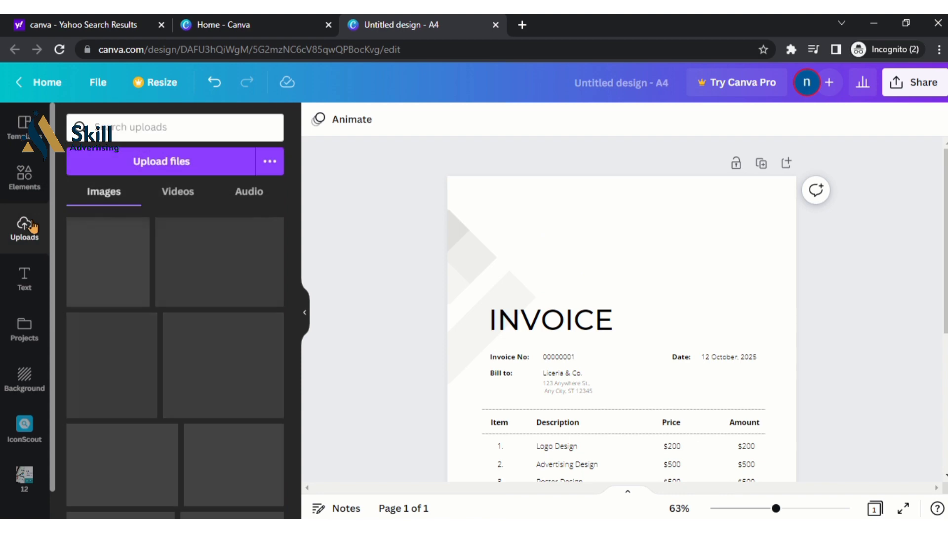
scroll(129, 295, down, 5)
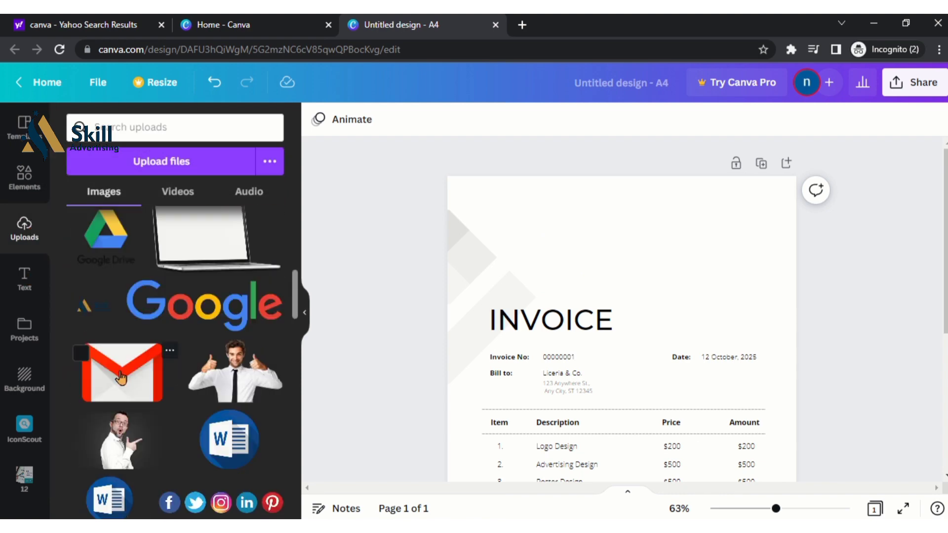
click(204, 316)
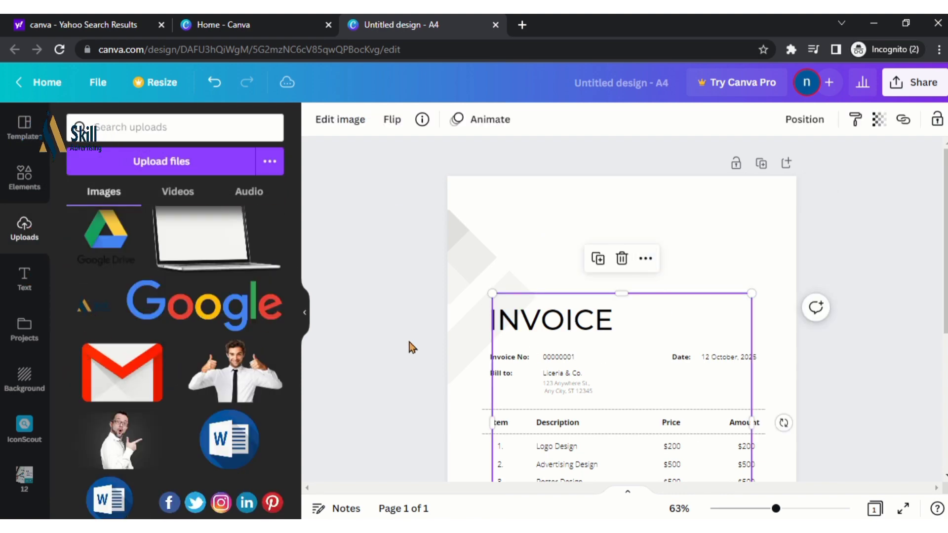
scroll(615, 341, down, 1)
scroll(614, 341, down, 3)
scroll(632, 342, up, 4)
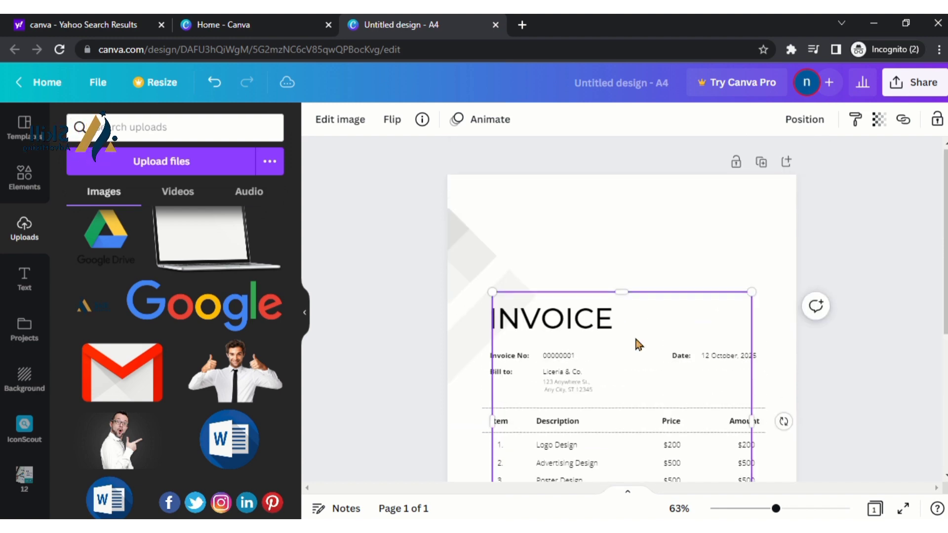
Shrink the Skill Advertising logo and place it in the page's top-right corner
click(525, 217)
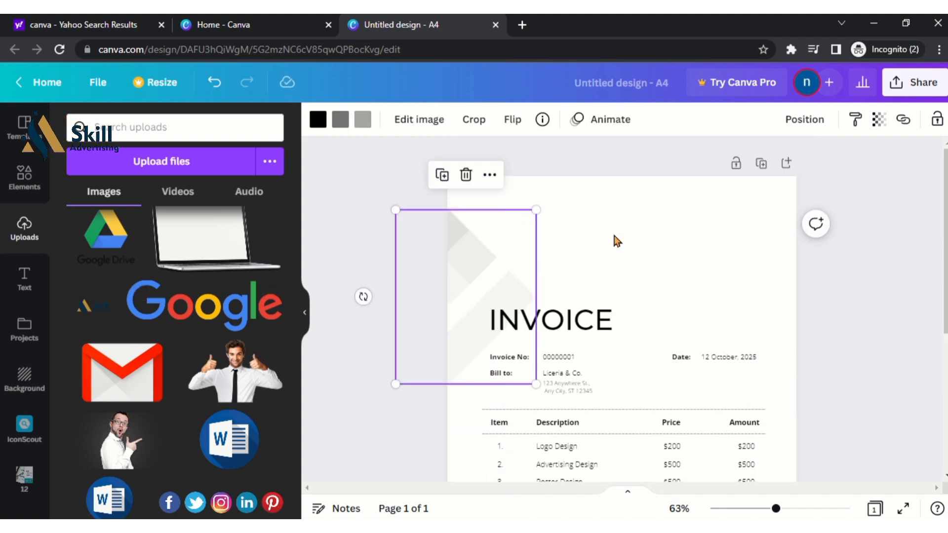
click(636, 210)
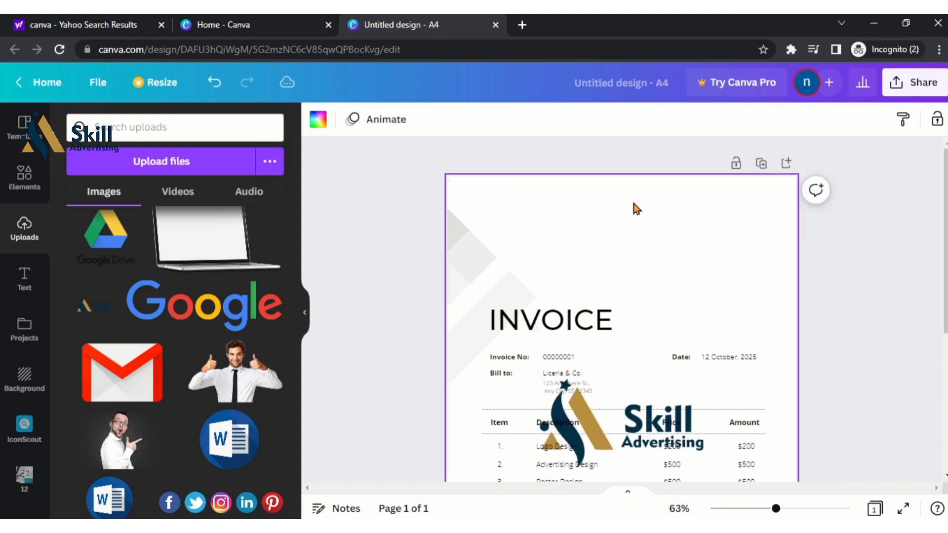
click(654, 432)
click(579, 397)
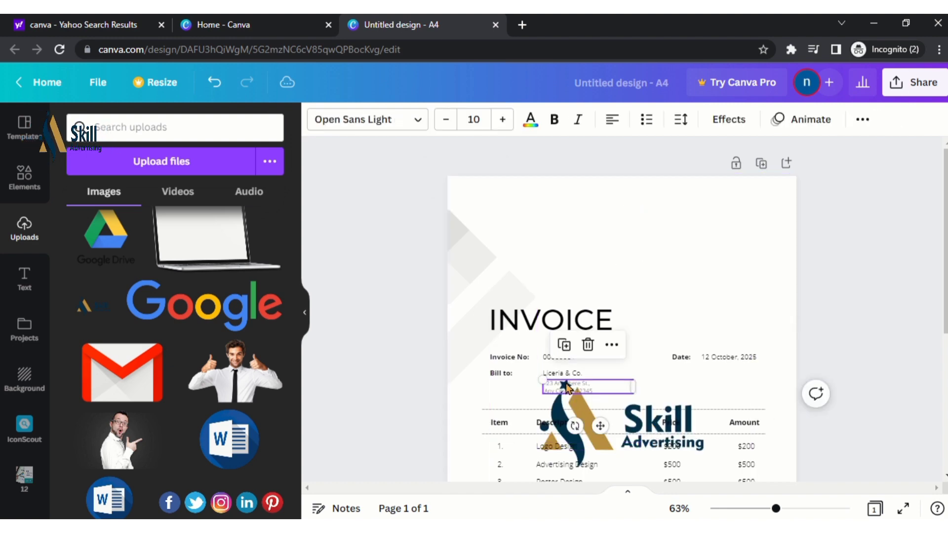
click(556, 411)
drag(556, 411, 627, 282)
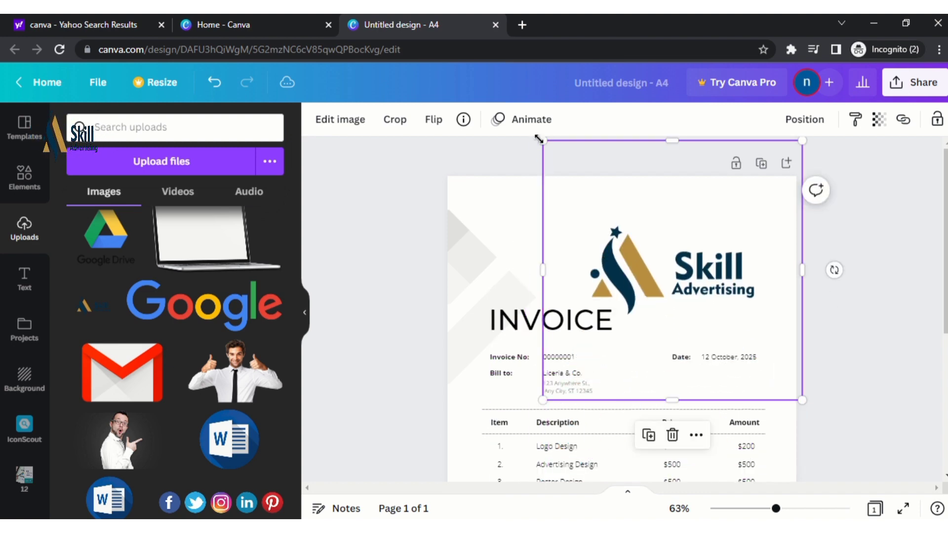
drag(543, 141, 716, 277)
drag(770, 344, 767, 203)
click(874, 190)
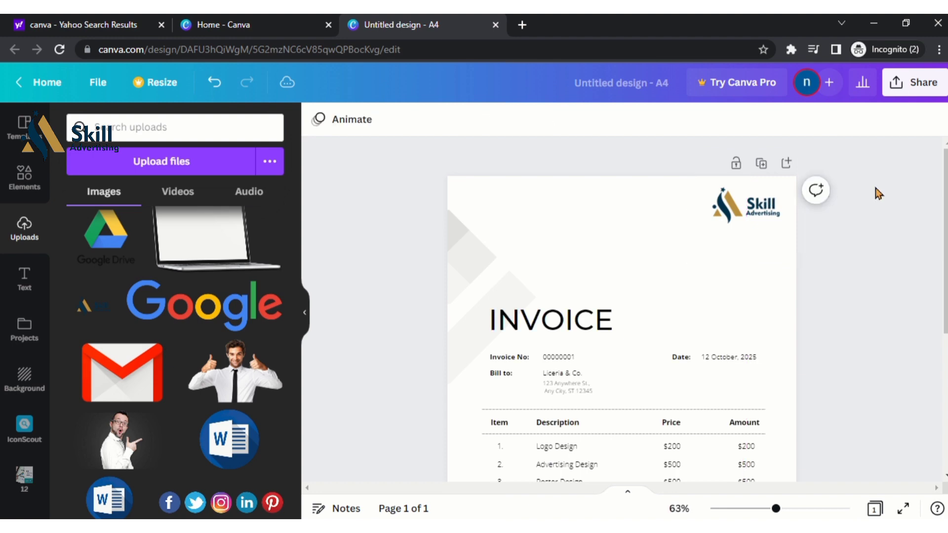
scroll(546, 339, down, 2)
Drag the INVOICE heading higher and further left on the page
click(540, 262)
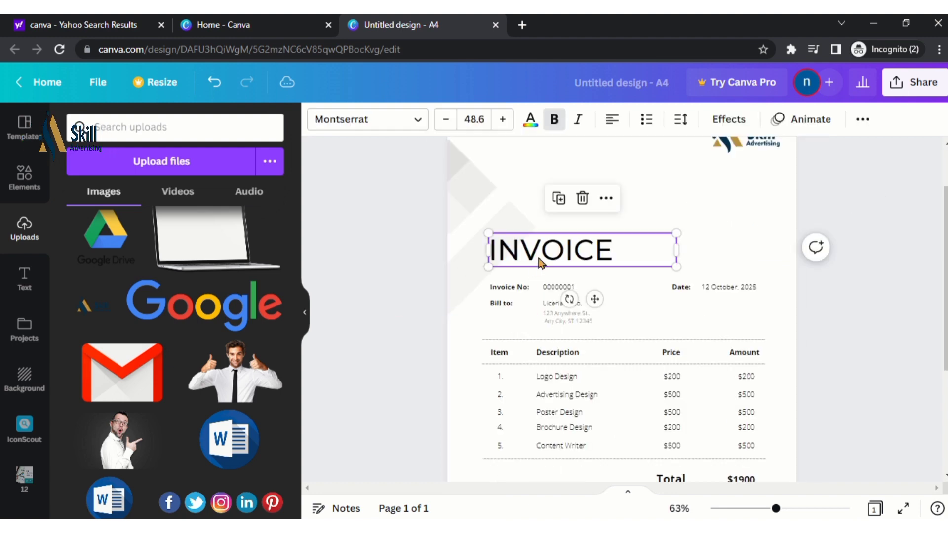
double_click(538, 255)
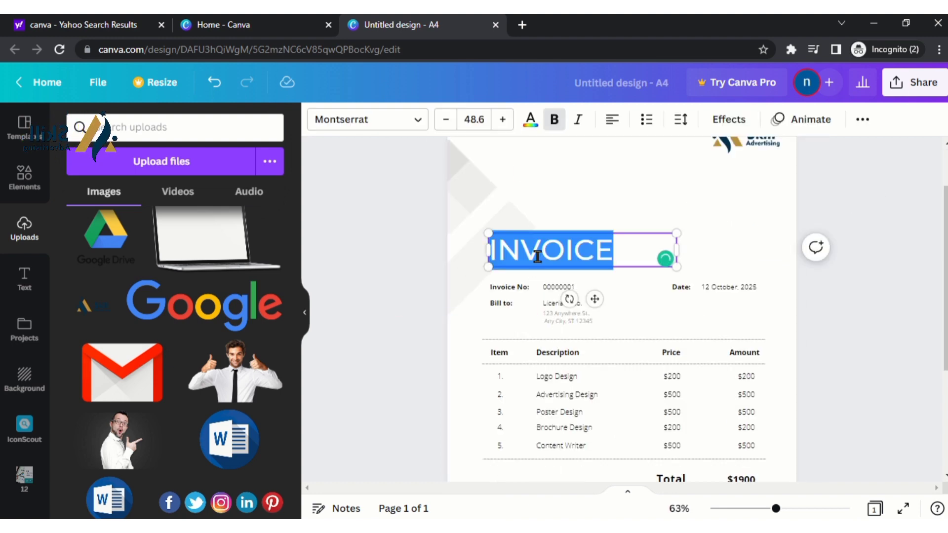
click(815, 174)
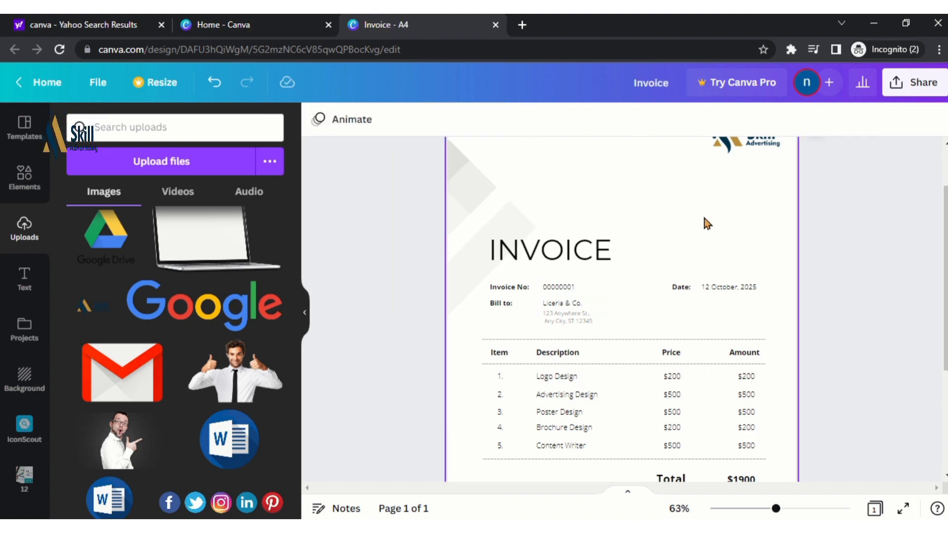
click(592, 251)
double_click(592, 251)
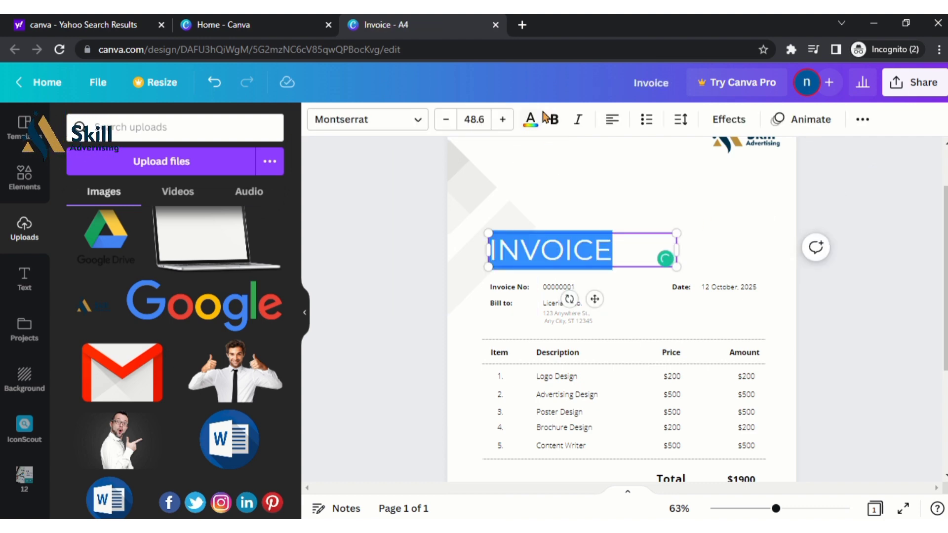
click(891, 186)
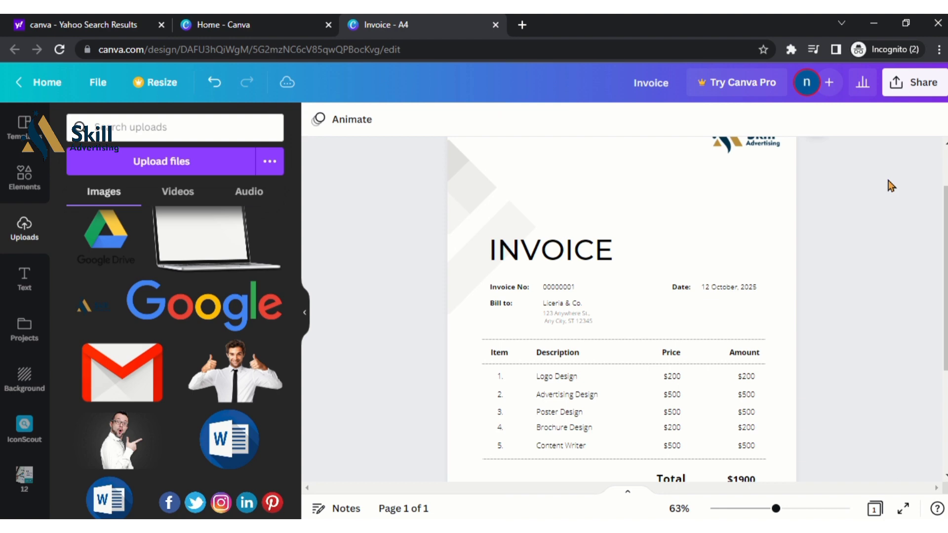
scroll(725, 300, up, 2)
drag(576, 328, 547, 275)
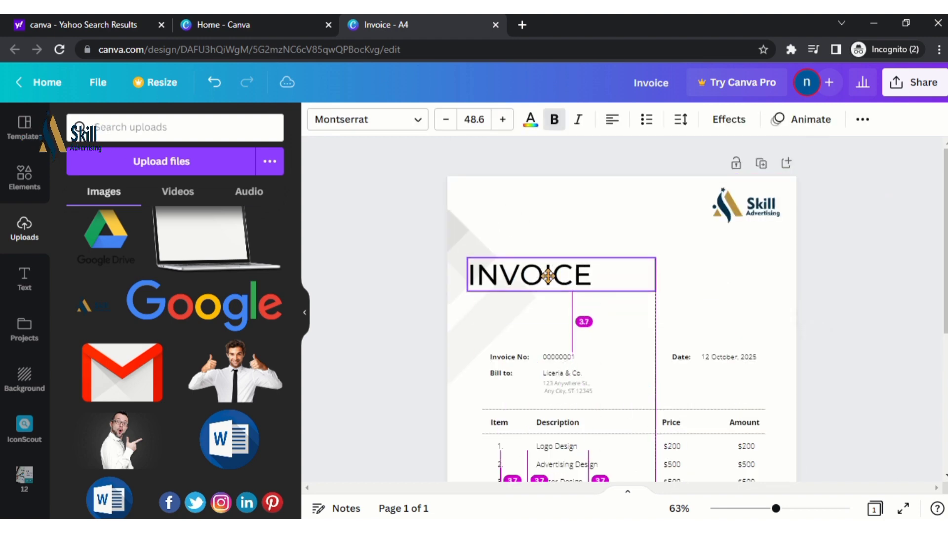
click(820, 206)
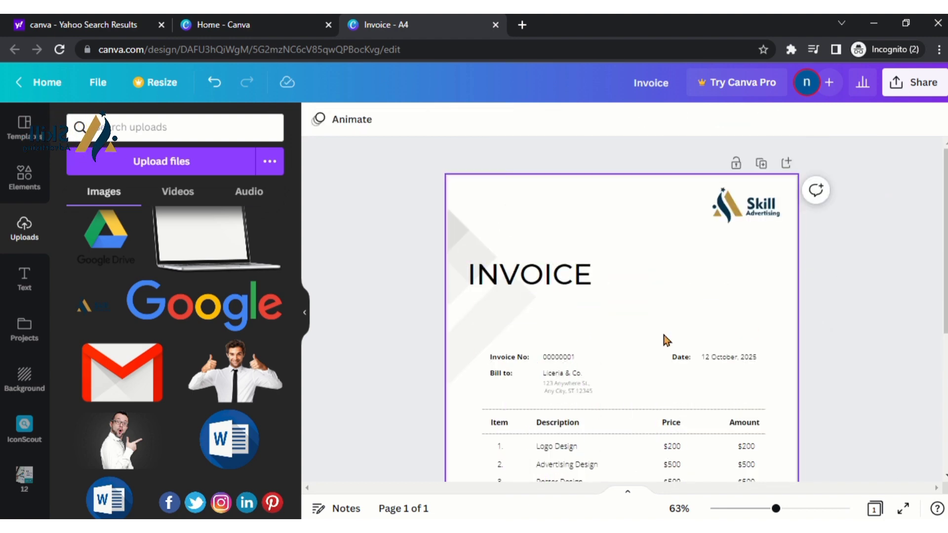
scroll(548, 350, down, 2)
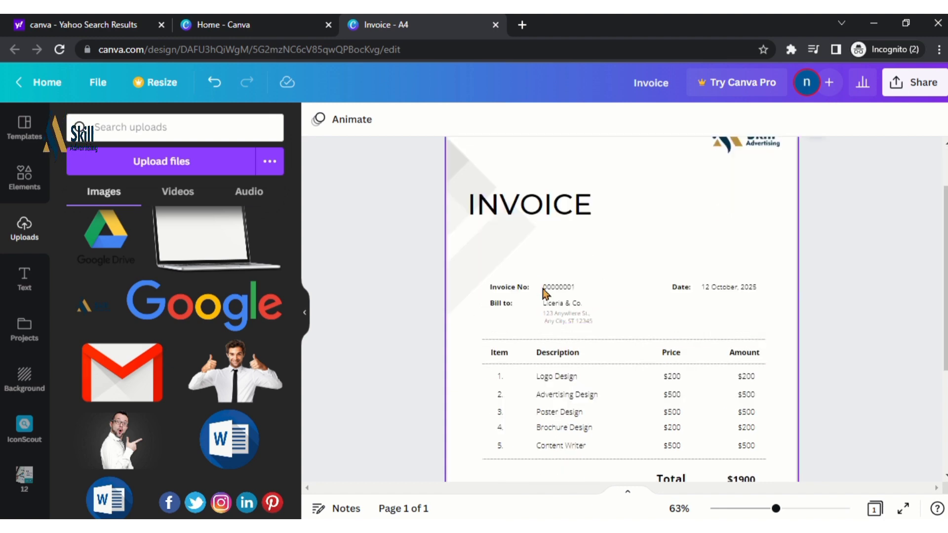
Replace the month October with December in the invoice date
click(711, 289)
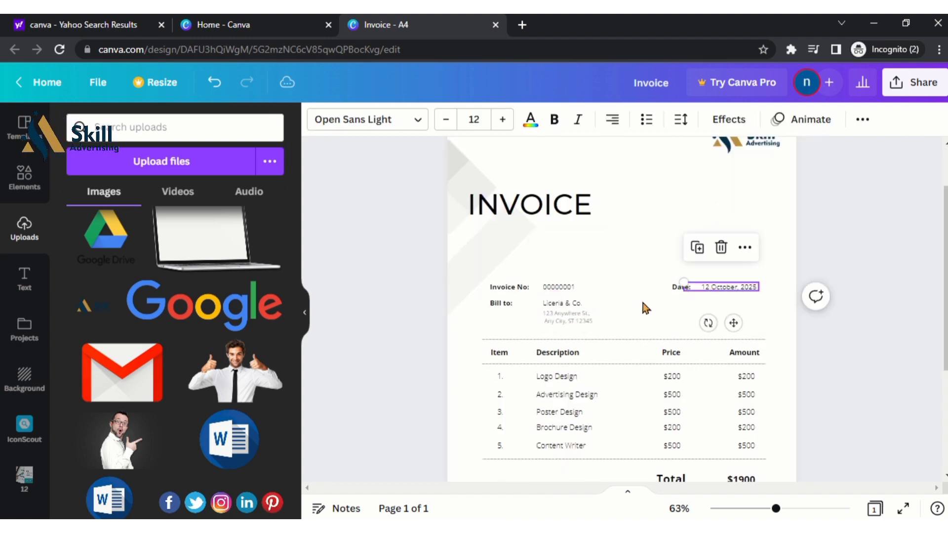
double_click(707, 287)
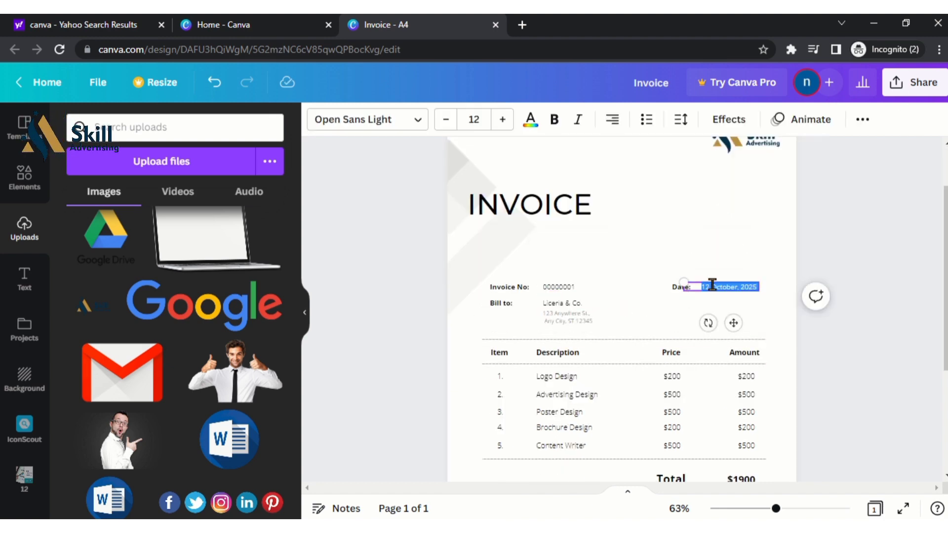
click(746, 288)
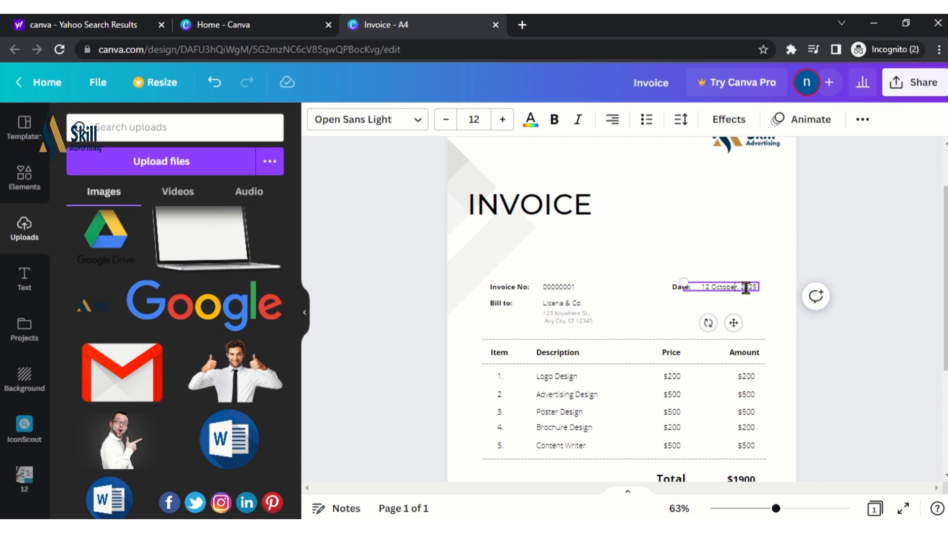
triple_click(755, 287)
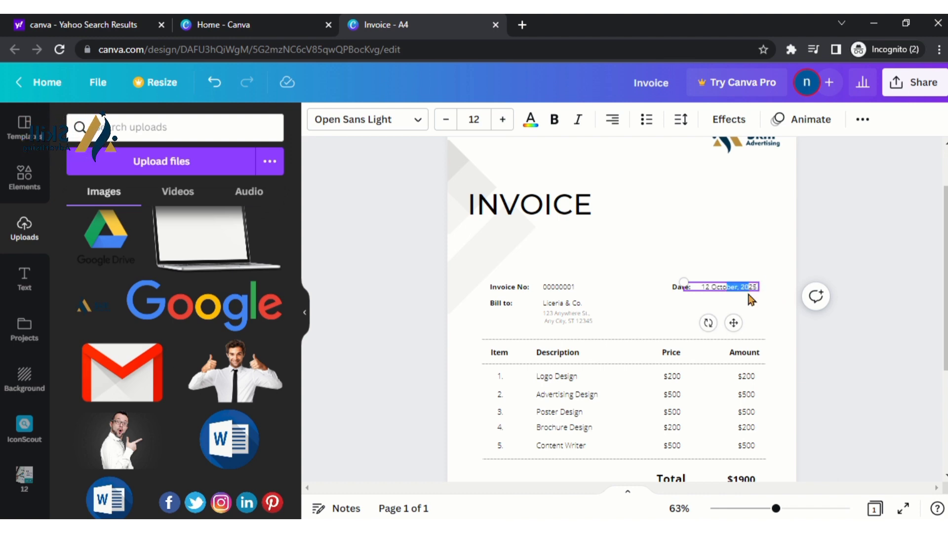
click(747, 296)
click(714, 287)
click(713, 285)
click(713, 285)
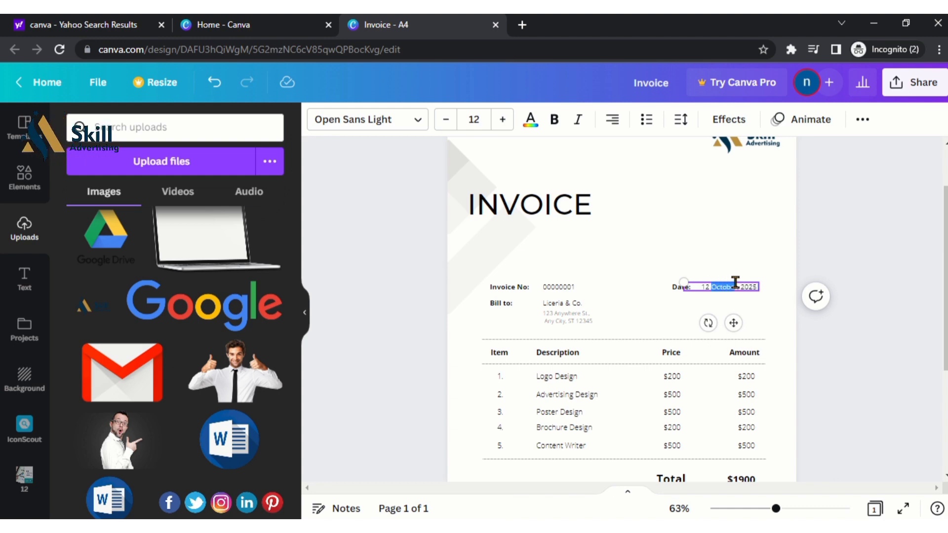
key(BackSpace)
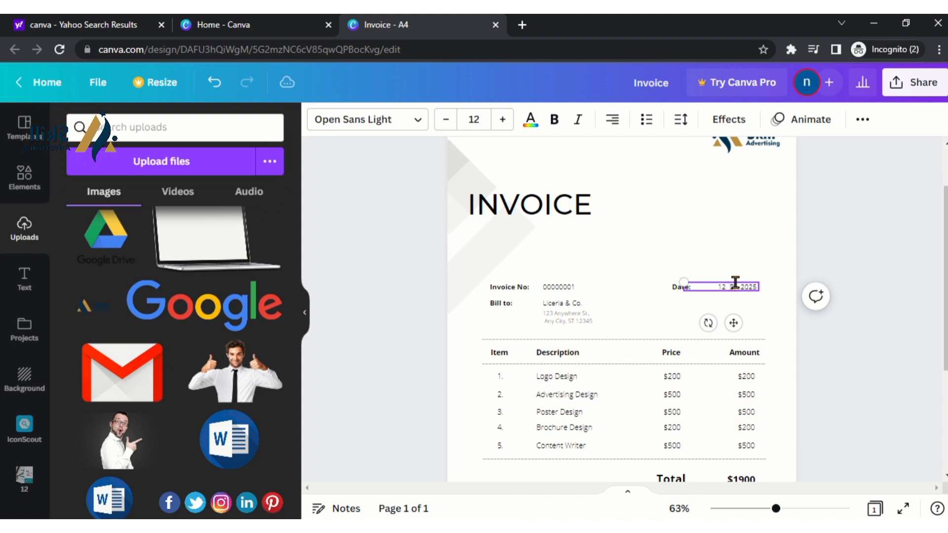
text(Decemberr)
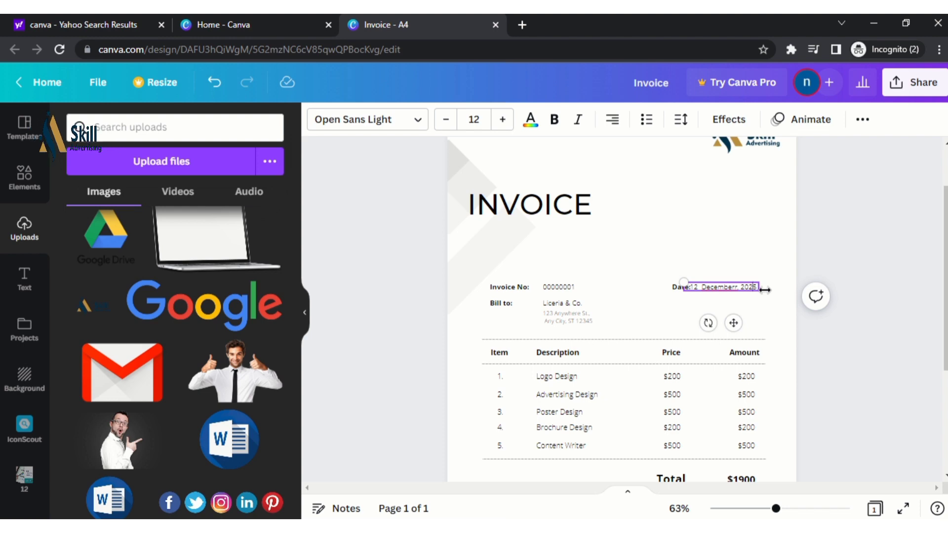
Change the year's last digit so the date reads 12 December, 2022
key(BackSpace)
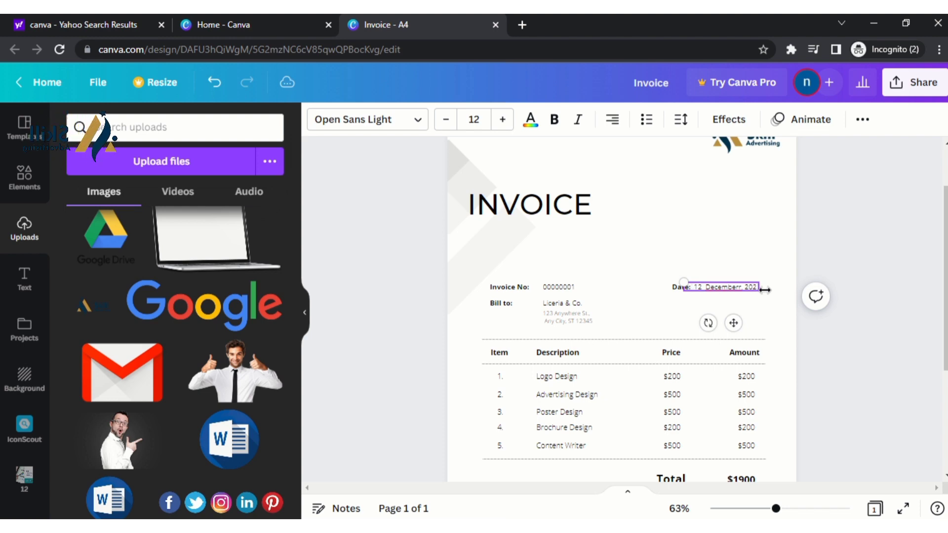
text(2)
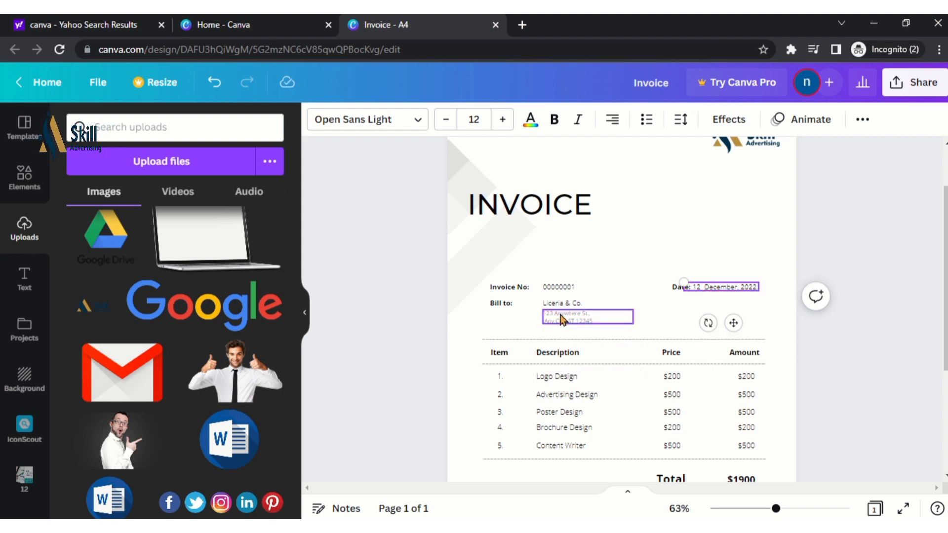
click(581, 316)
Make the client address lines, client name Liceria & Co. and invoice number 00000001 bold
double_click(580, 317)
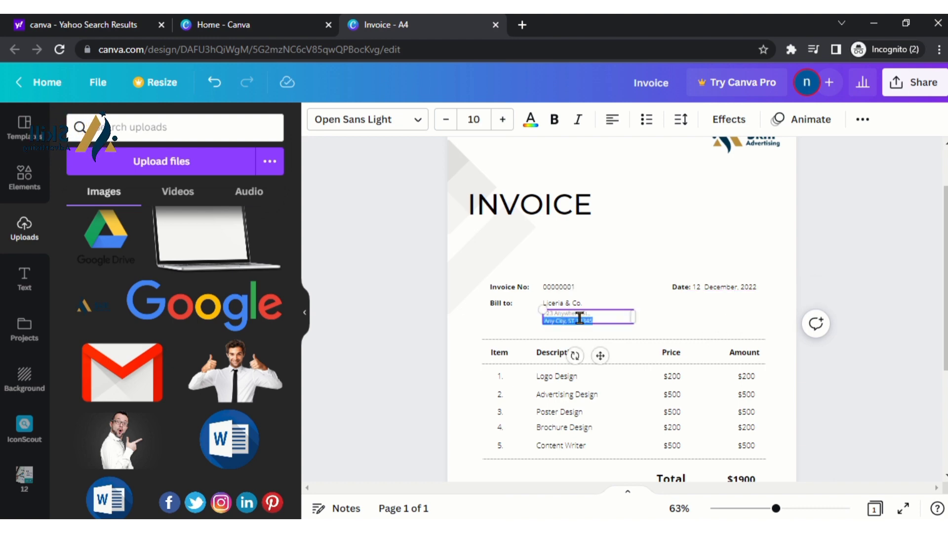
click(529, 131)
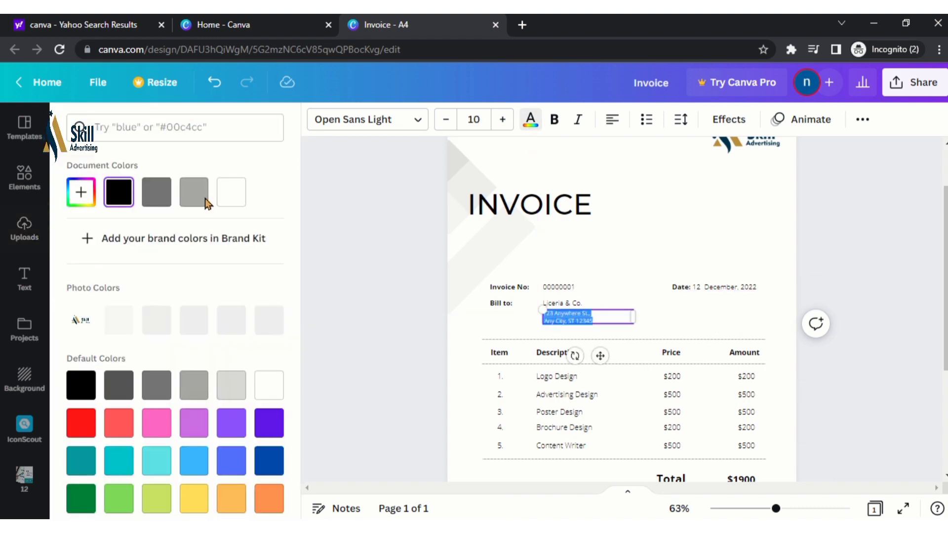
click(554, 119)
click(634, 207)
click(565, 303)
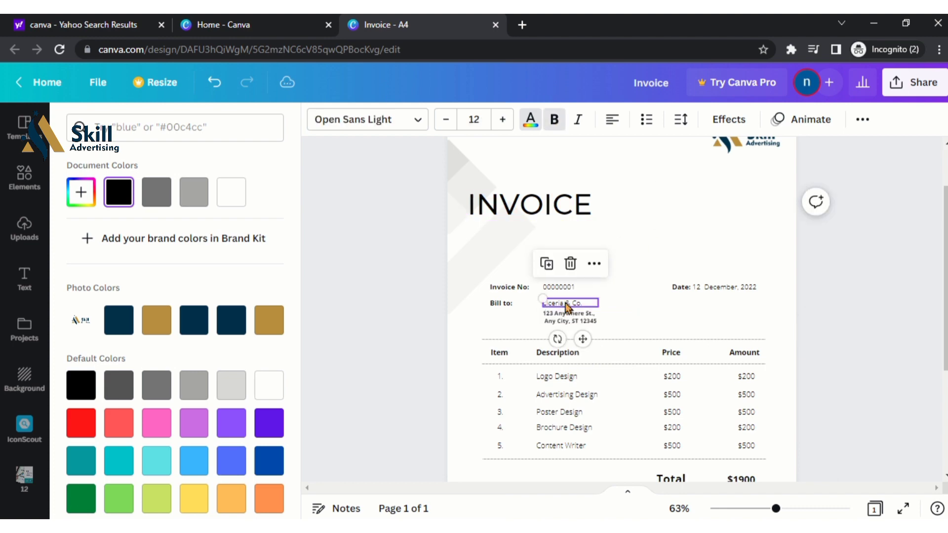
click(553, 120)
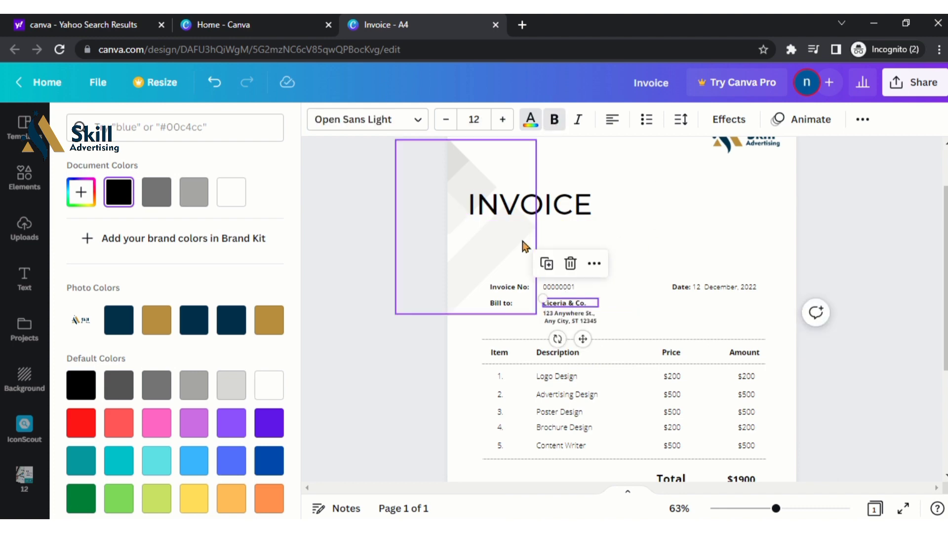
click(501, 303)
click(562, 287)
click(553, 120)
Make the Date label bold
click(718, 287)
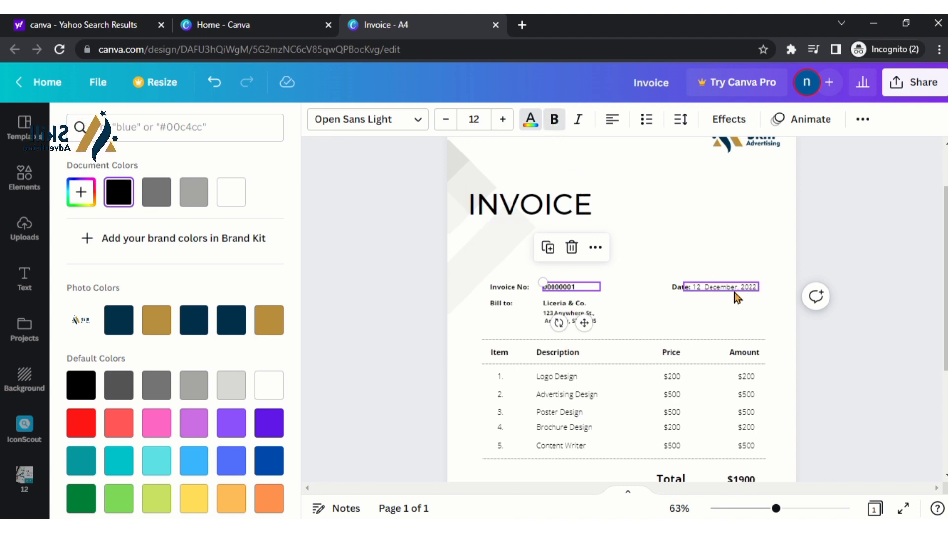
click(659, 212)
click(680, 289)
key(ctrl+b)
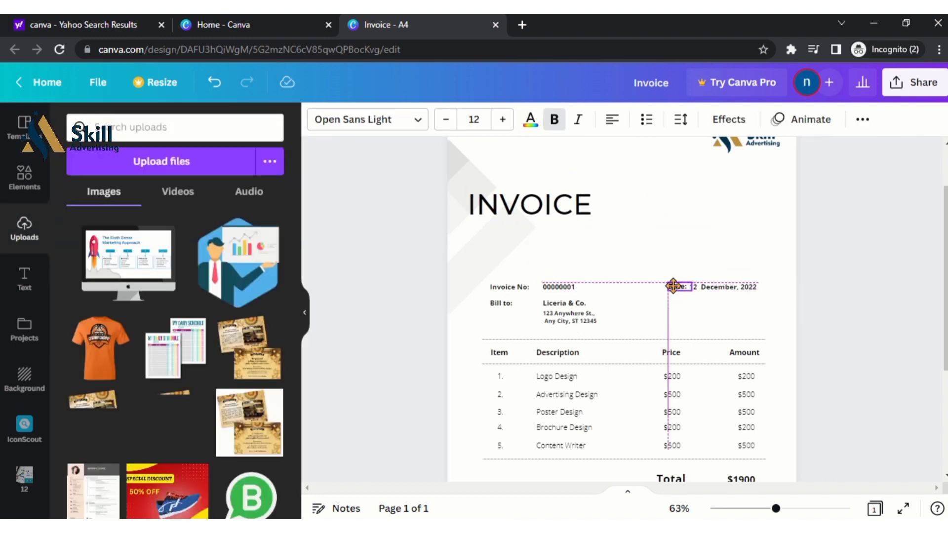
drag(680, 292, 676, 291)
click(554, 121)
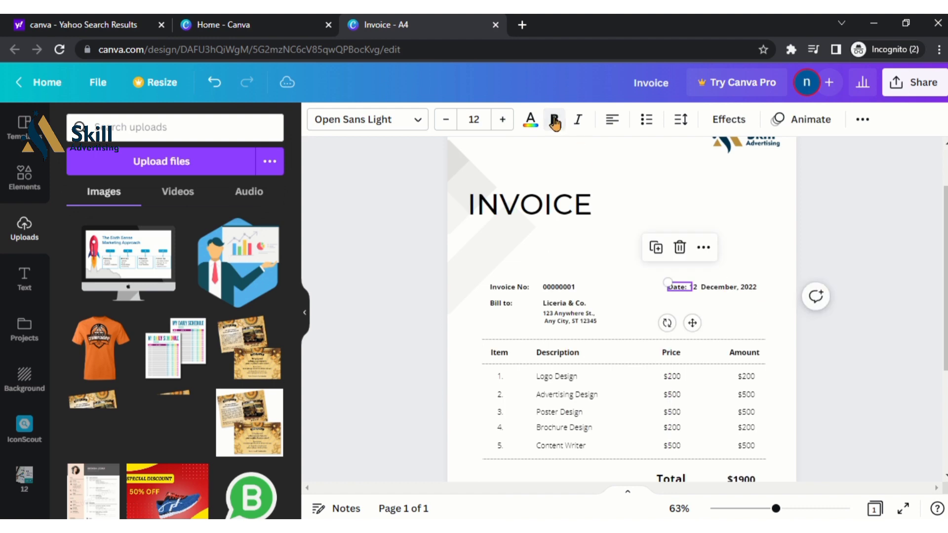
click(554, 120)
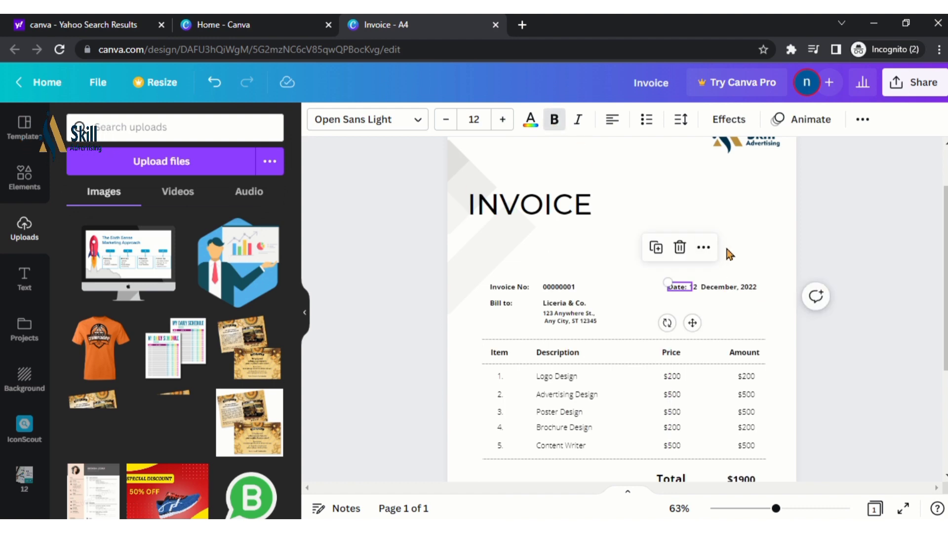
scroll(604, 336, down, 3)
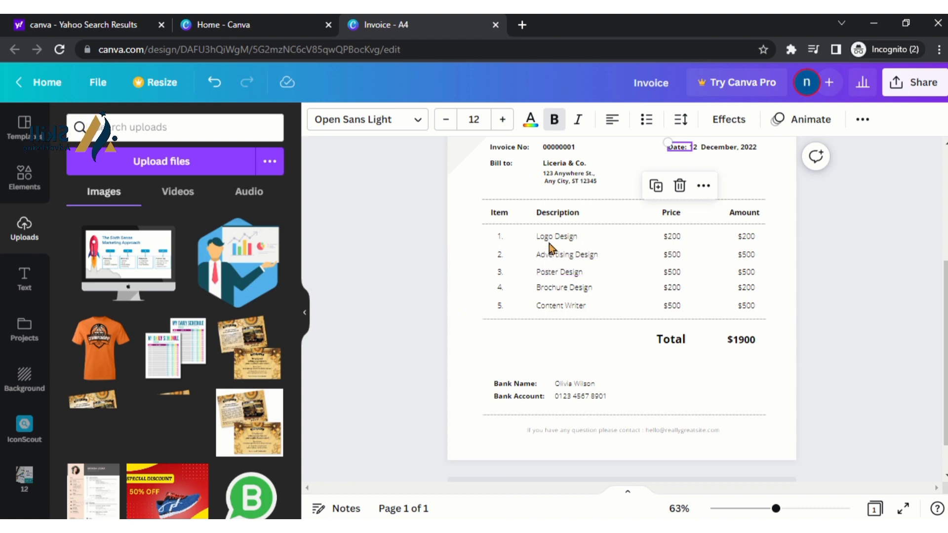
Rename the Item column heading to non-bold S.no
click(557, 214)
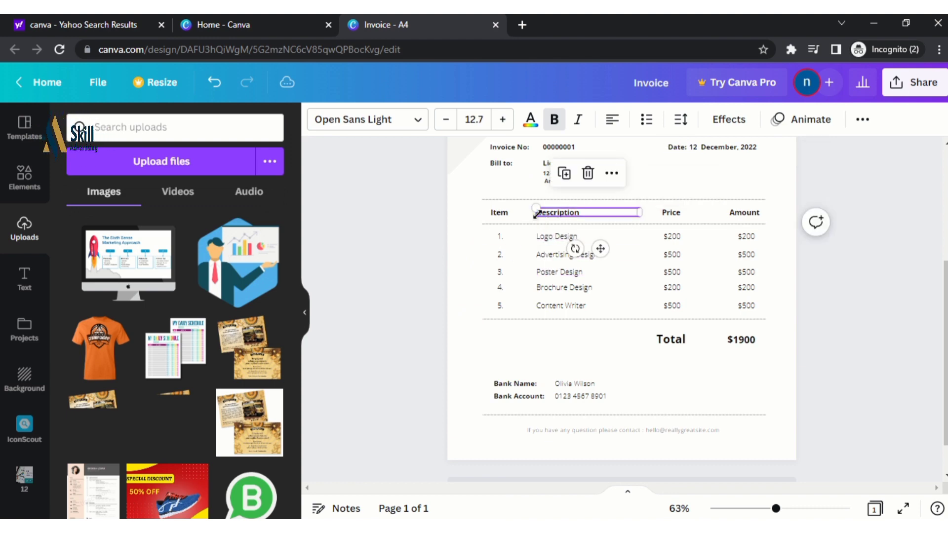
click(508, 215)
double_click(507, 213)
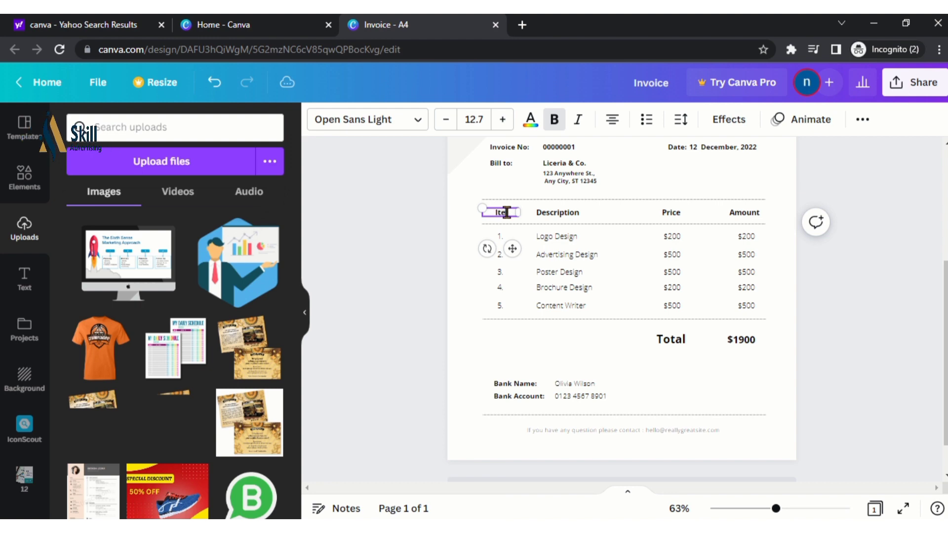
key(ctrl+b)
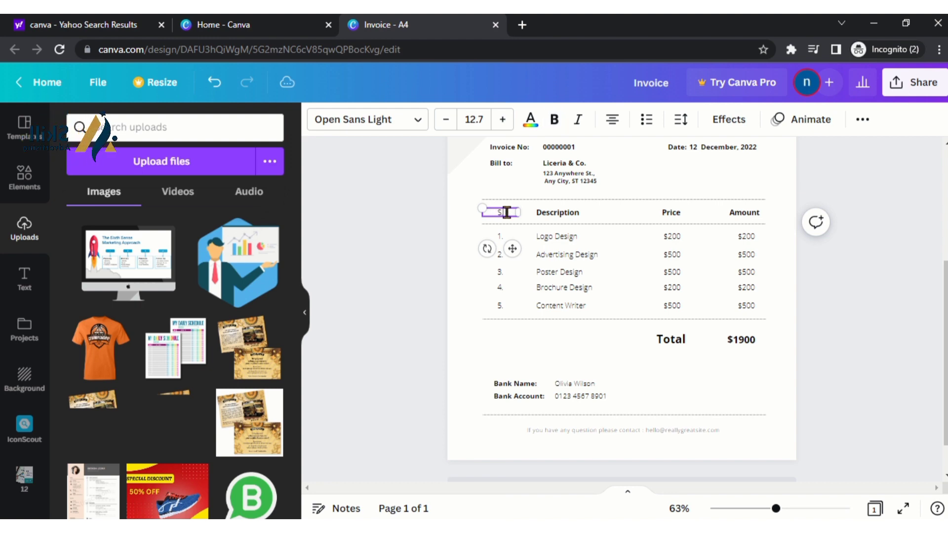
text(S.no)
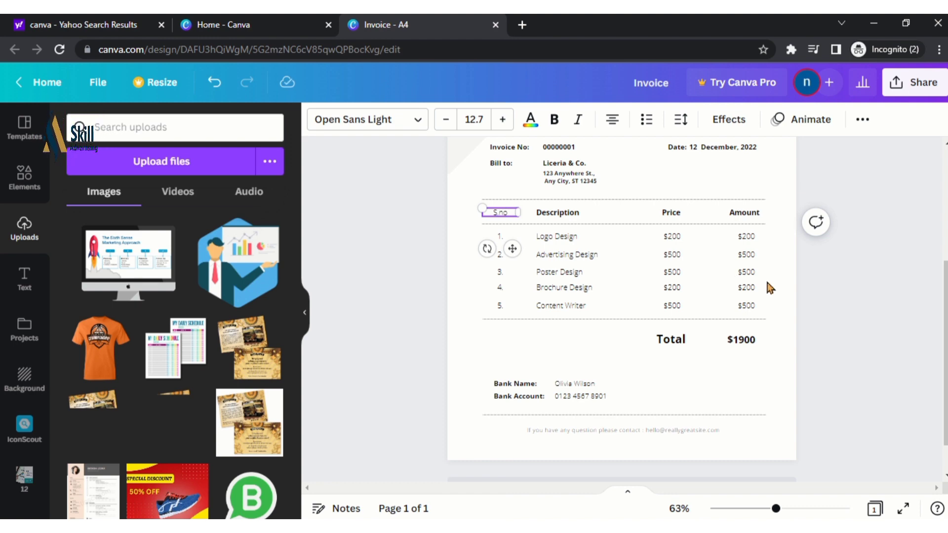
key(shift+Left)
key(shift+Left)
key(shift+Left)
key(shift+Left)
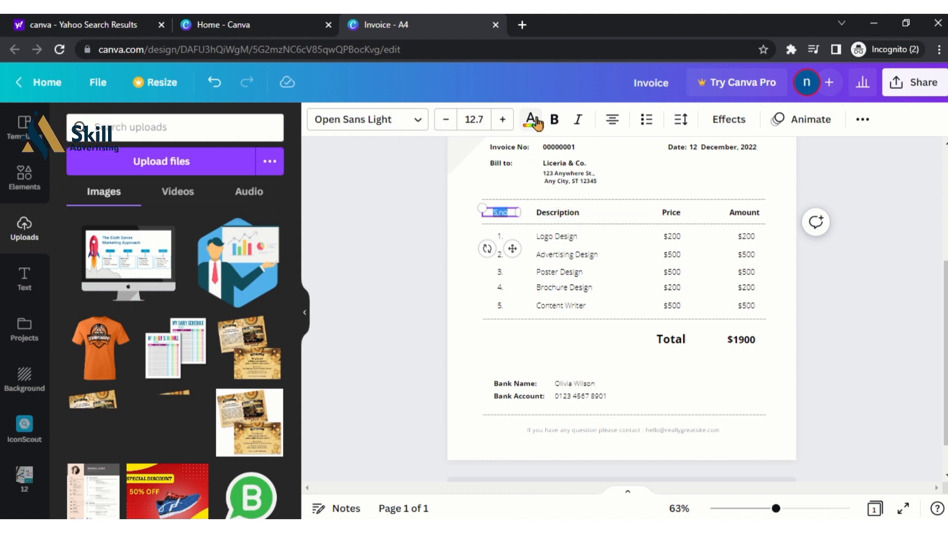
Rename the Description column heading to Services
double_click(562, 214)
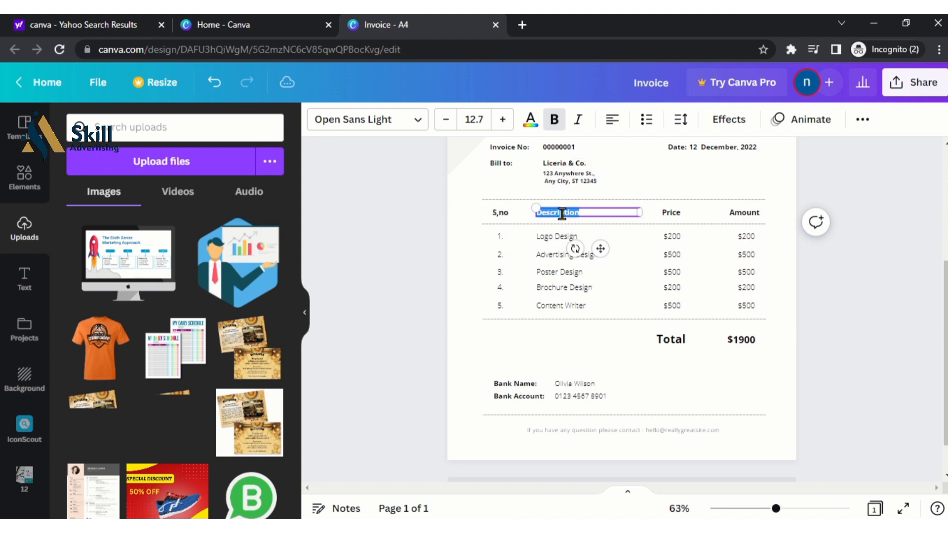
text(De)
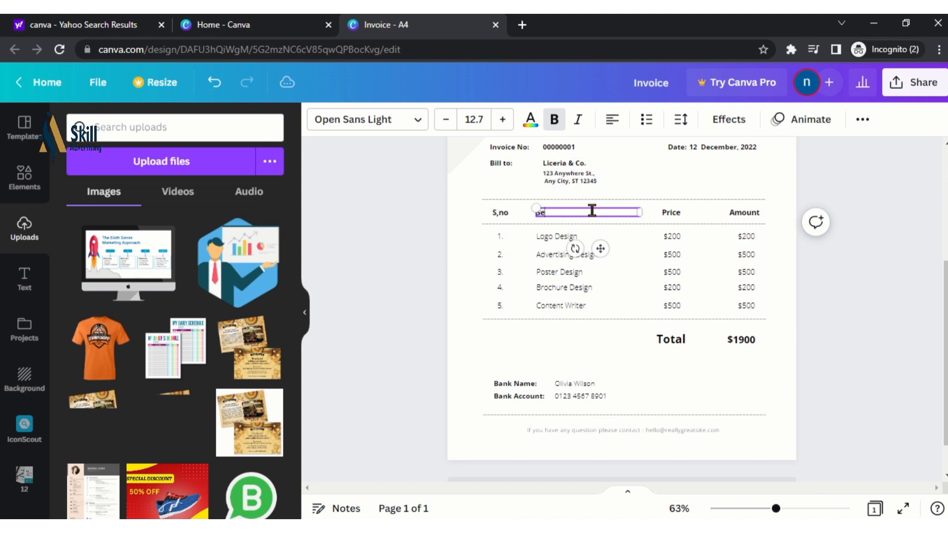
text(rvices)
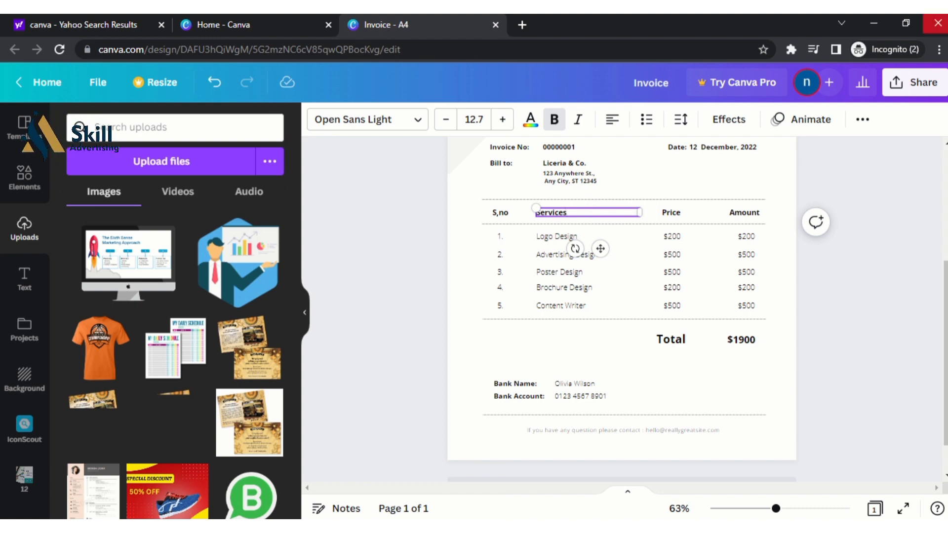
mouse_move(936, 20)
click(380, 46)
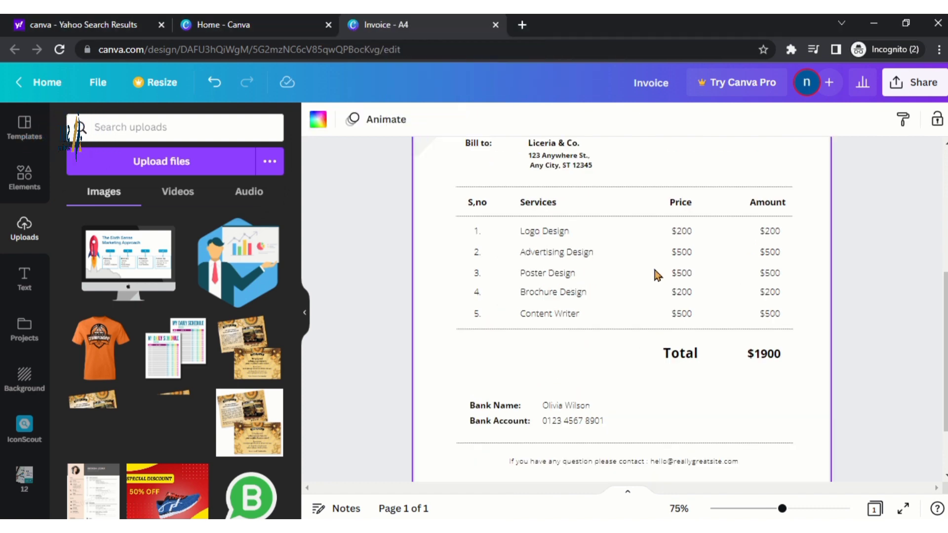
Bold Logo Design and replace its $200 price with a bold Rs 1000
scroll(656, 274, up, 3)
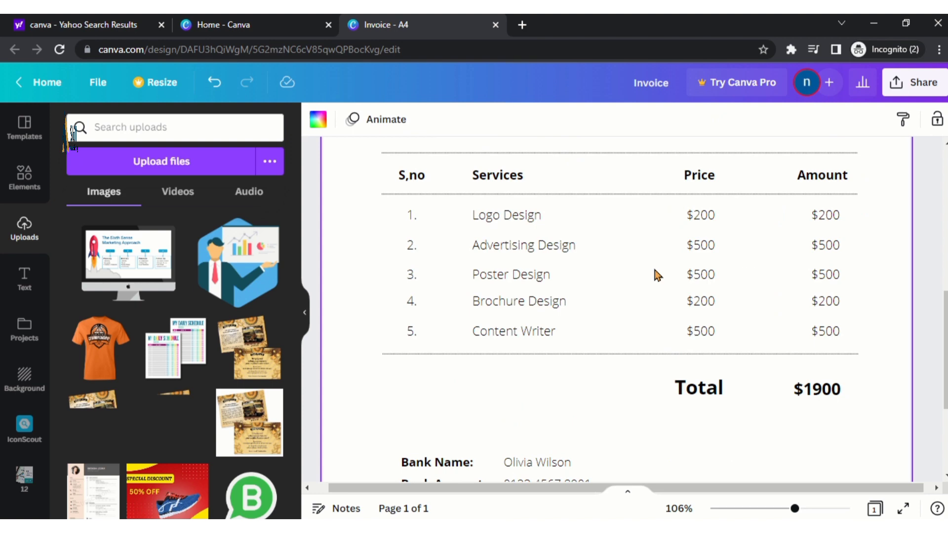
double_click(524, 220)
click(554, 119)
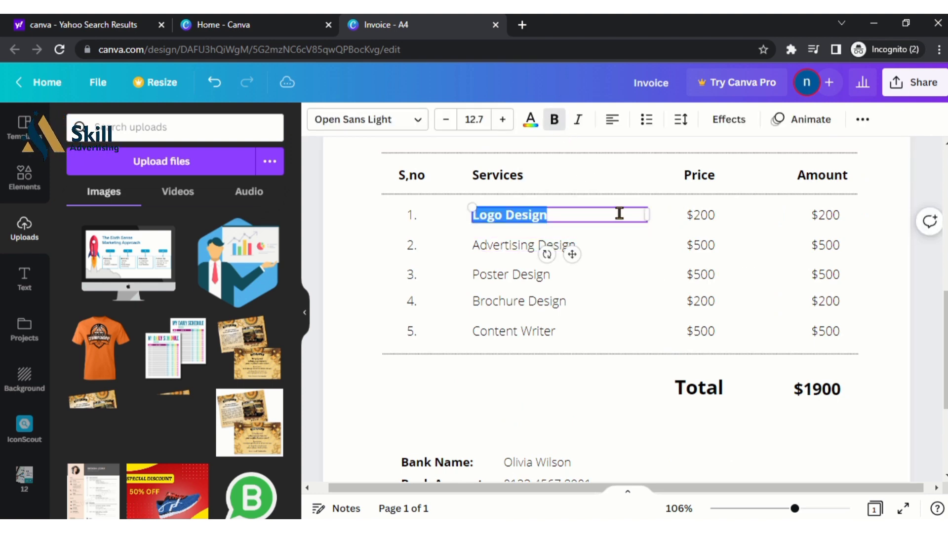
click(713, 215)
double_click(712, 215)
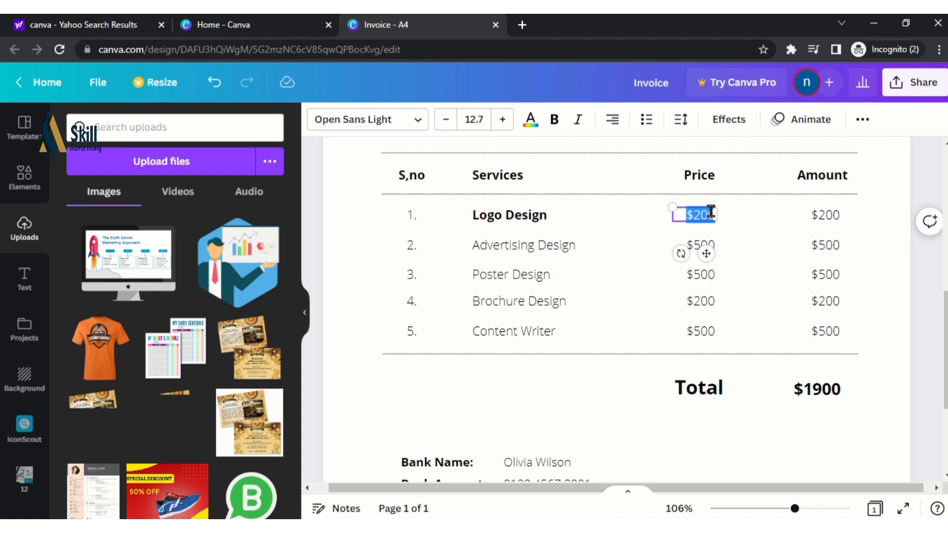
text(TRS)
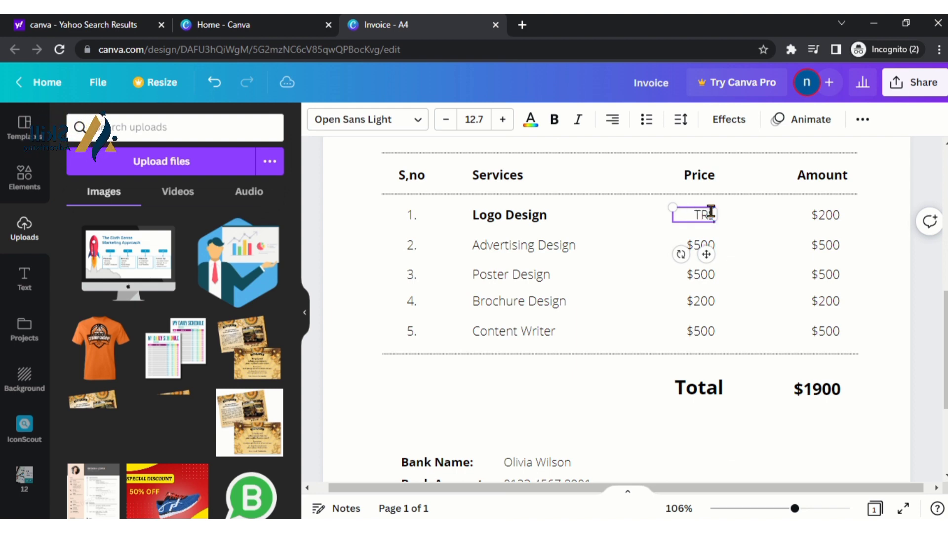
key(BackSpace)
key(BackSpace)
key(BackSpace)
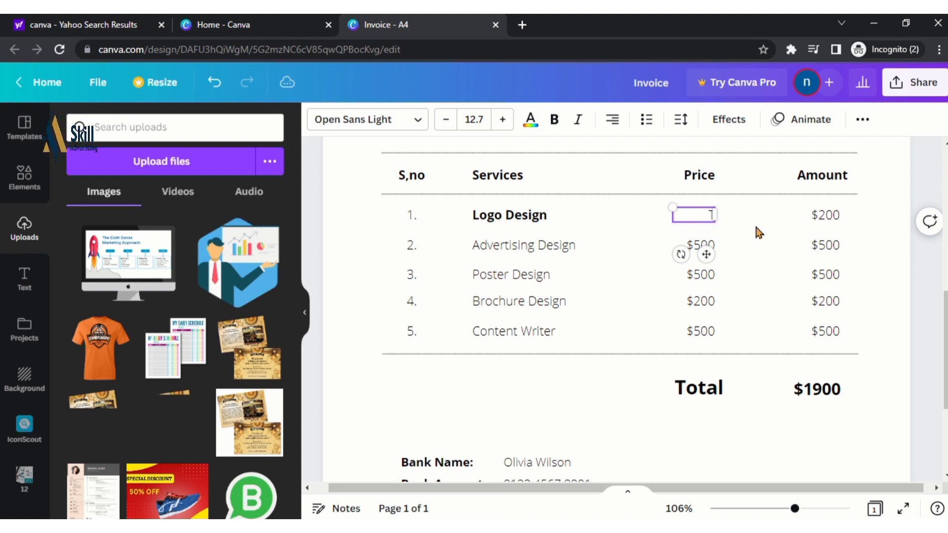
text(Rs)
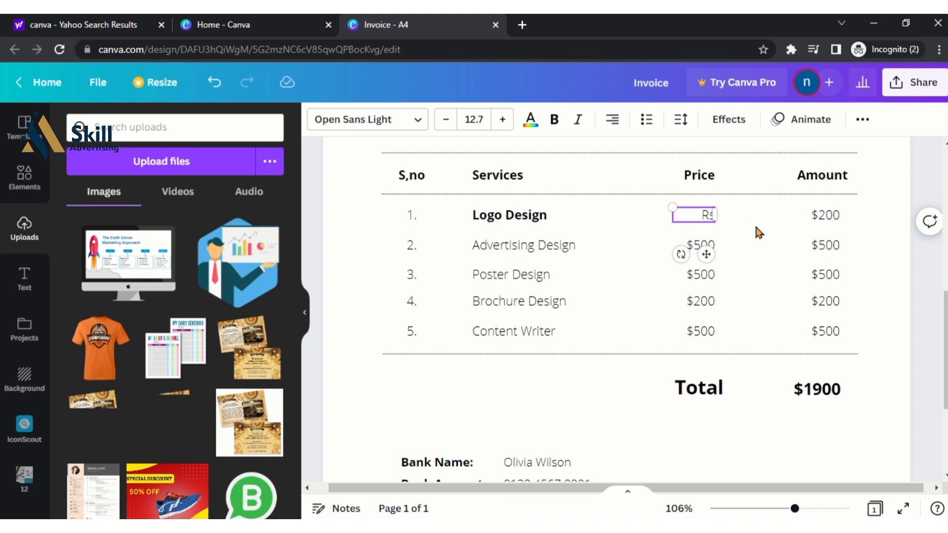
text( 1000)
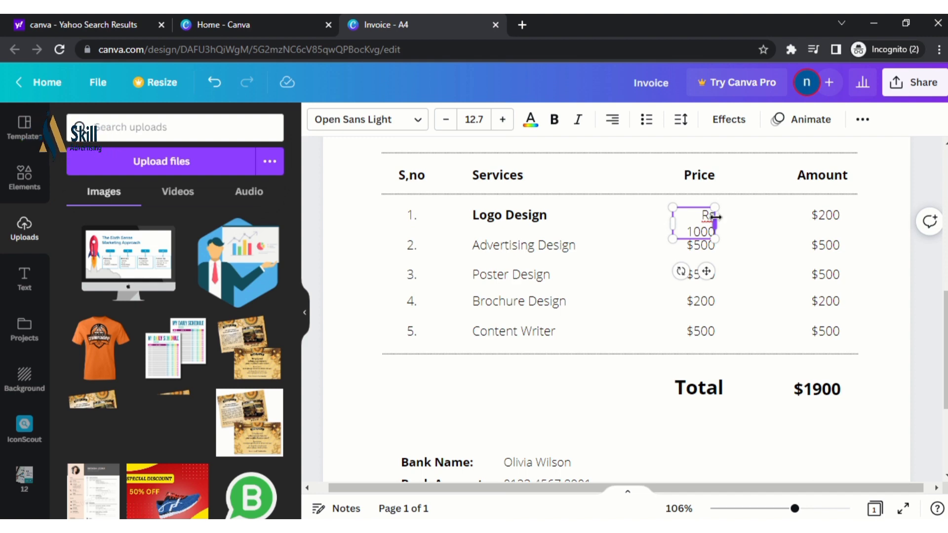
drag(714, 223, 727, 216)
key(ctrl+a)
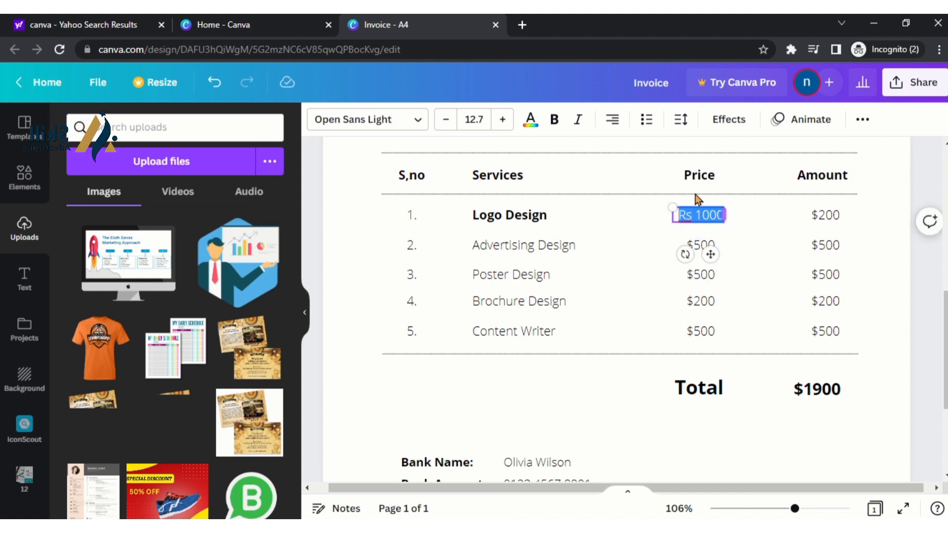
click(556, 119)
Change the Rs prefix to PKR and widen the box so PKR 1000 fits on one line
click(697, 246)
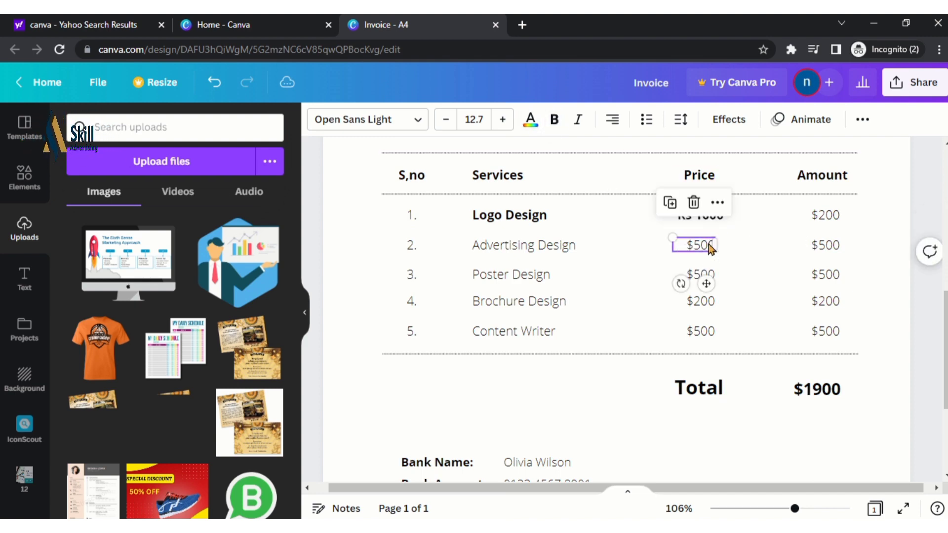
double_click(694, 246)
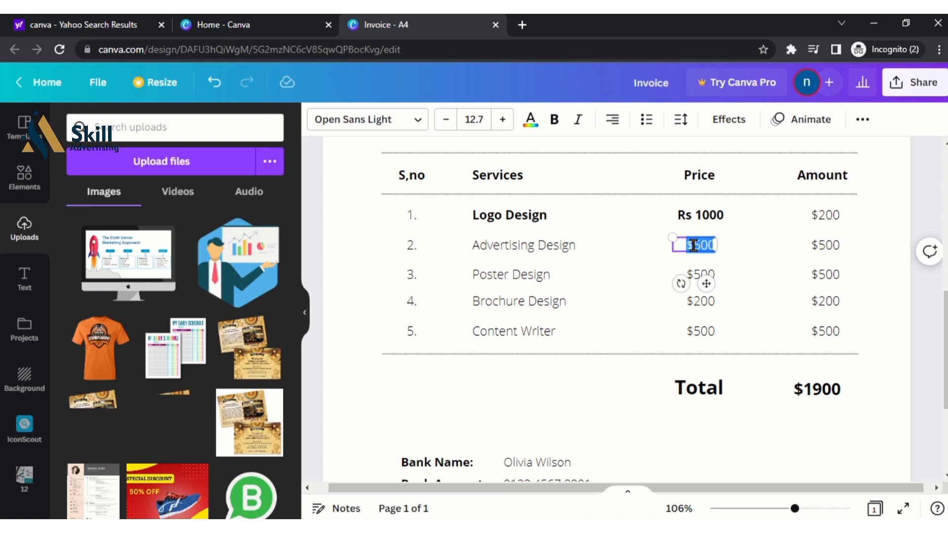
click(690, 215)
click(690, 214)
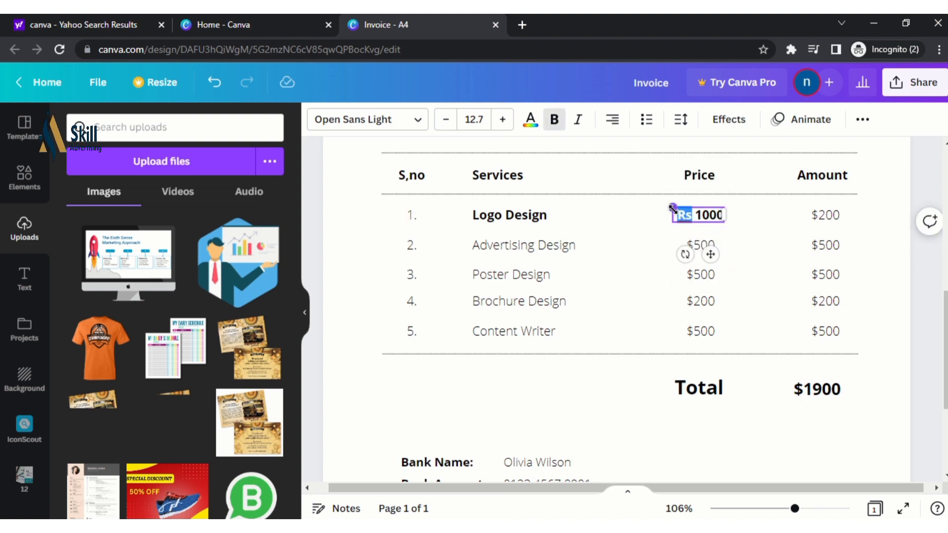
text(PKR)
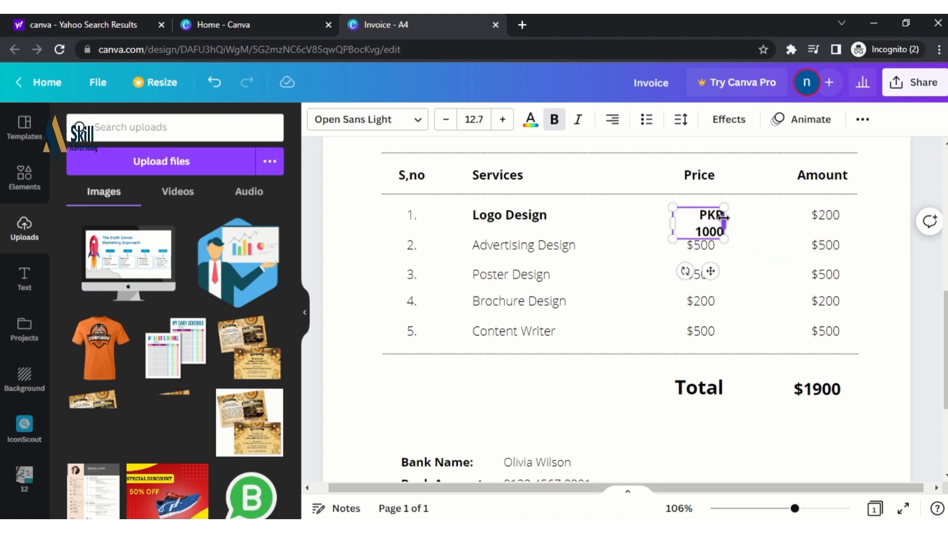
drag(724, 223, 737, 216)
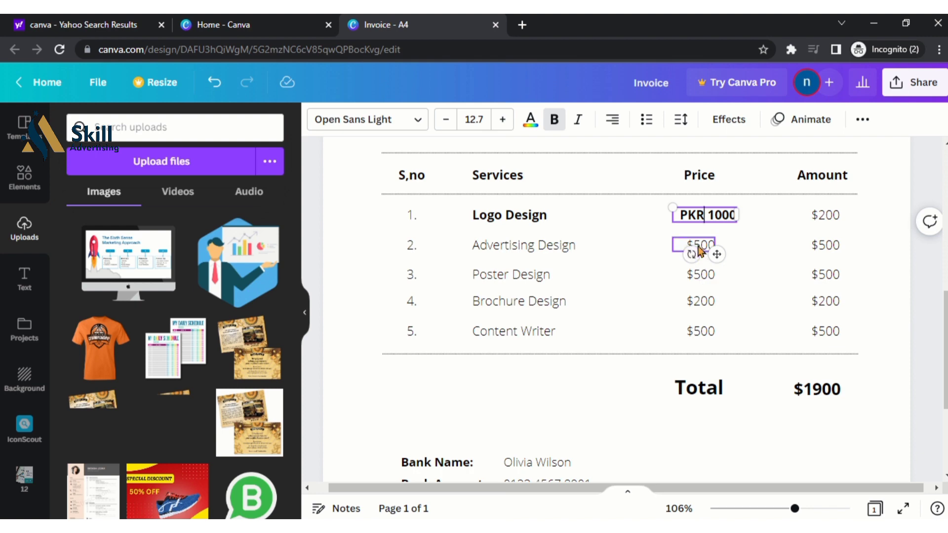
double_click(573, 250)
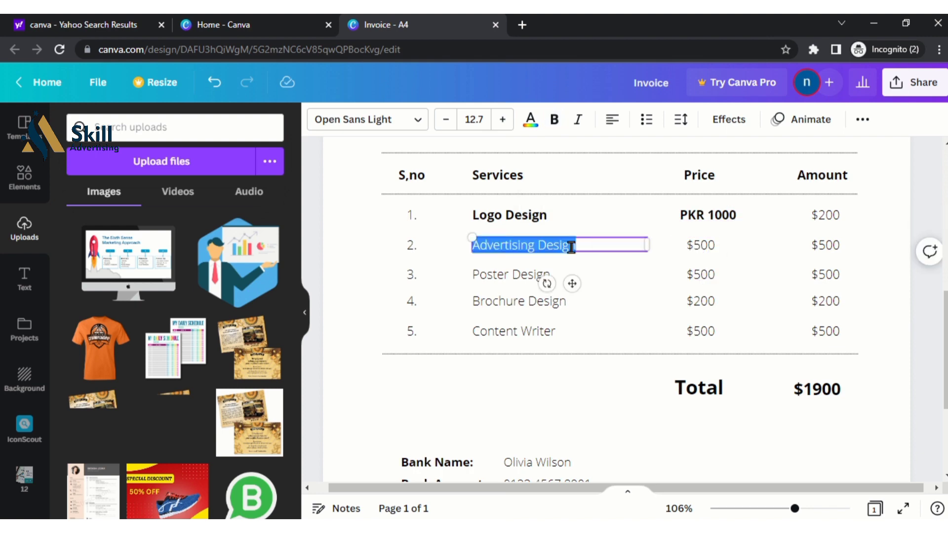
Rename row 2 to bold Website Design and replace its $500 price with PKR
text(W)
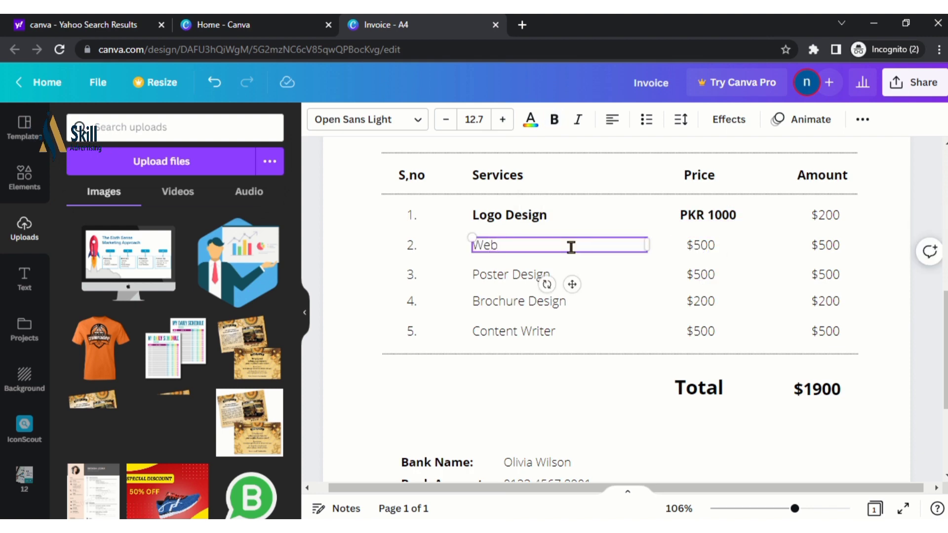
text(ebsit)
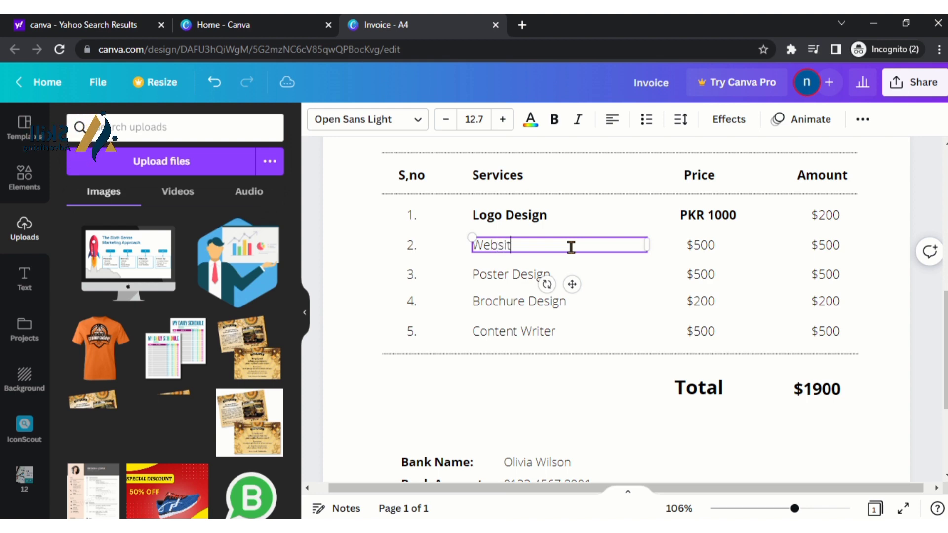
text(e Design)
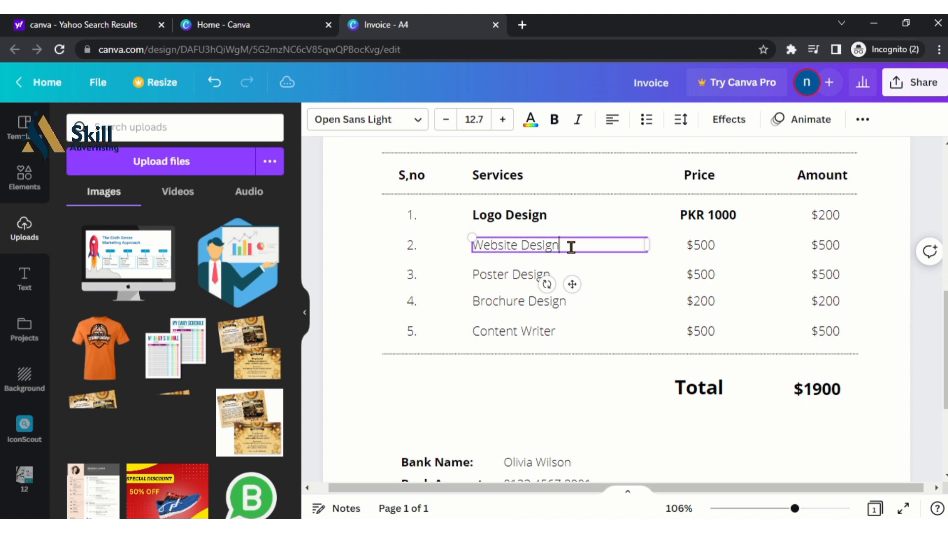
key(ctrl+a)
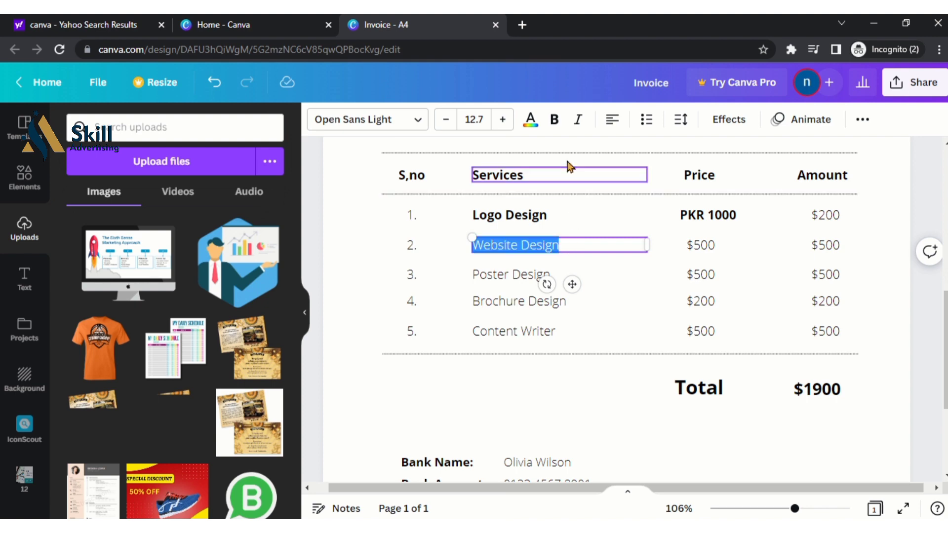
click(554, 119)
double_click(703, 247)
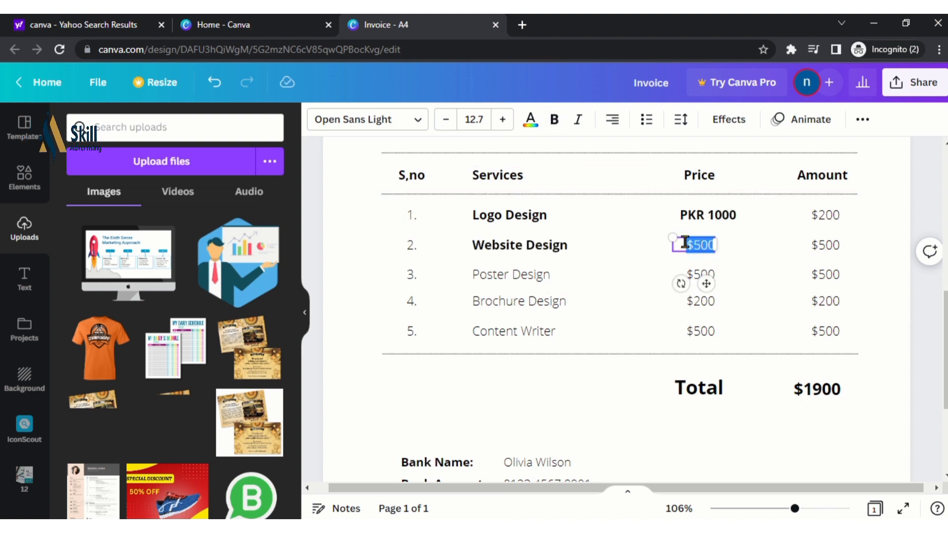
key(BackSpace)
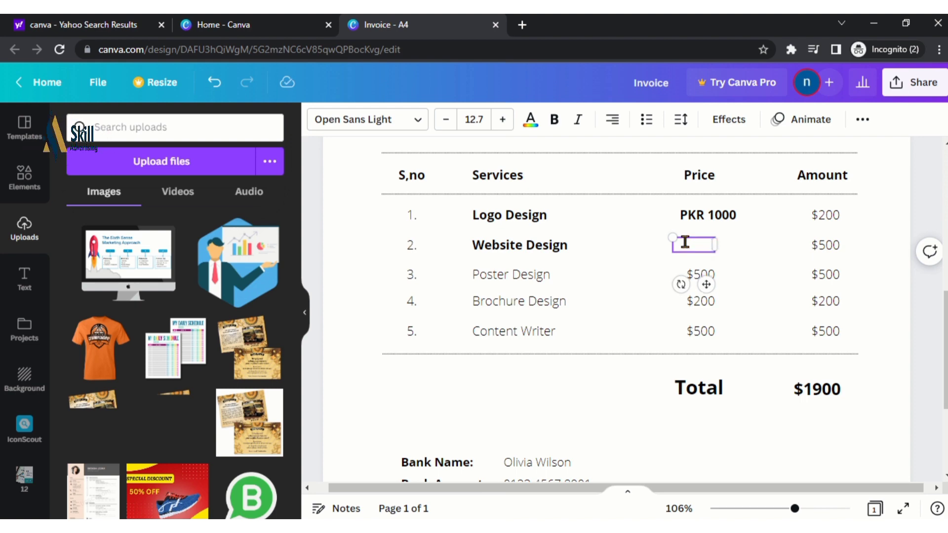
text(PKR)
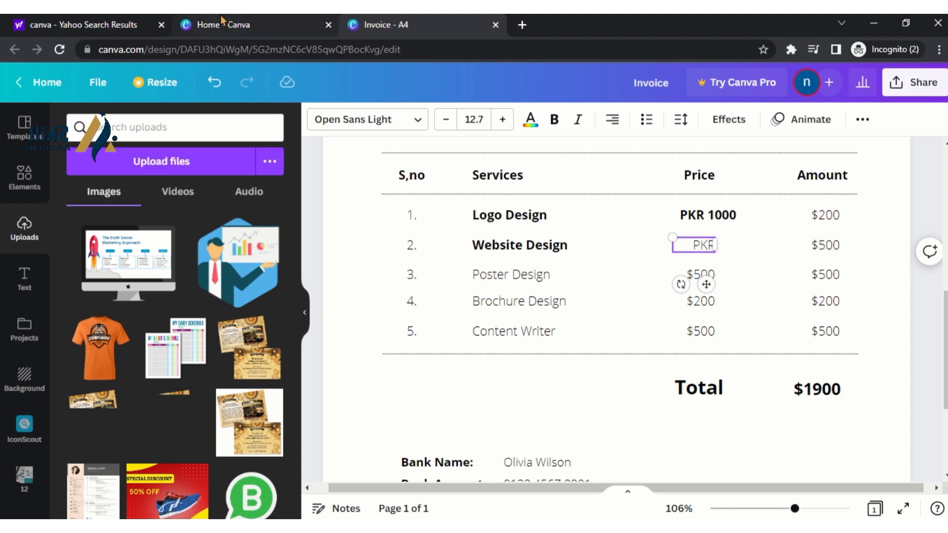
mouse_move(330, 31)
click(380, 48)
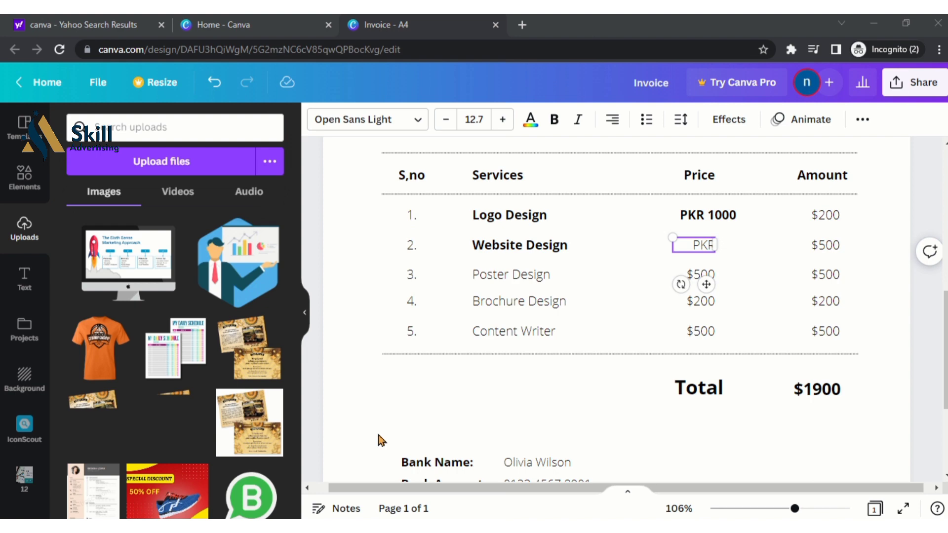
Make the Poster Design item name bold
click(478, 277)
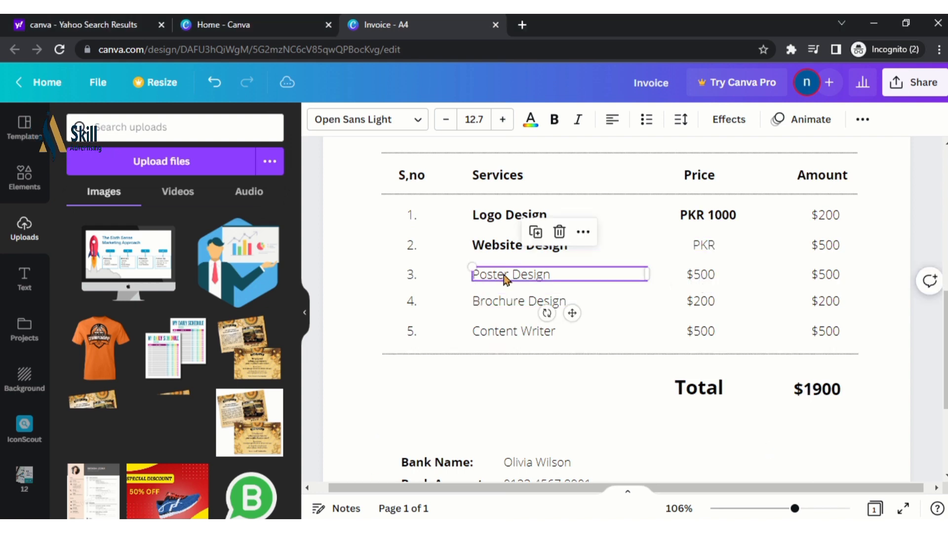
click(522, 273)
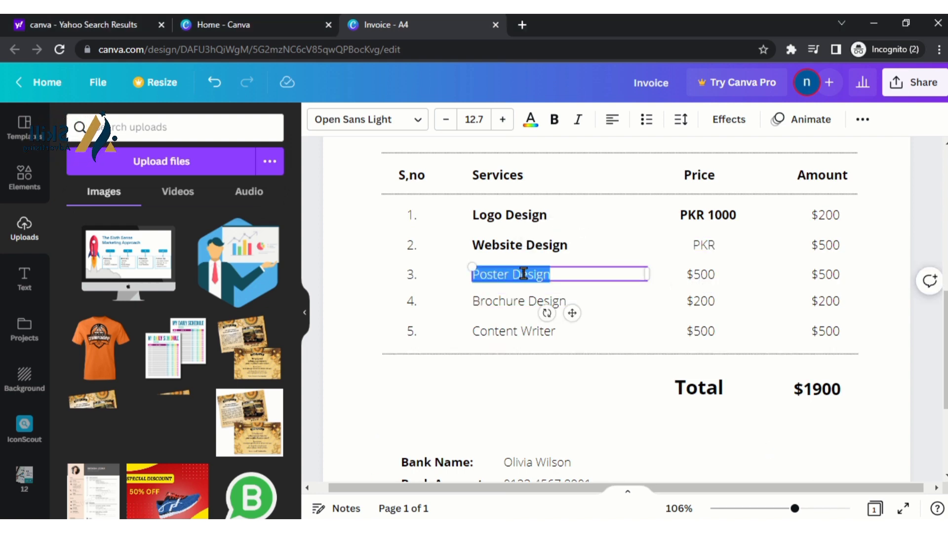
click(547, 123)
click(705, 276)
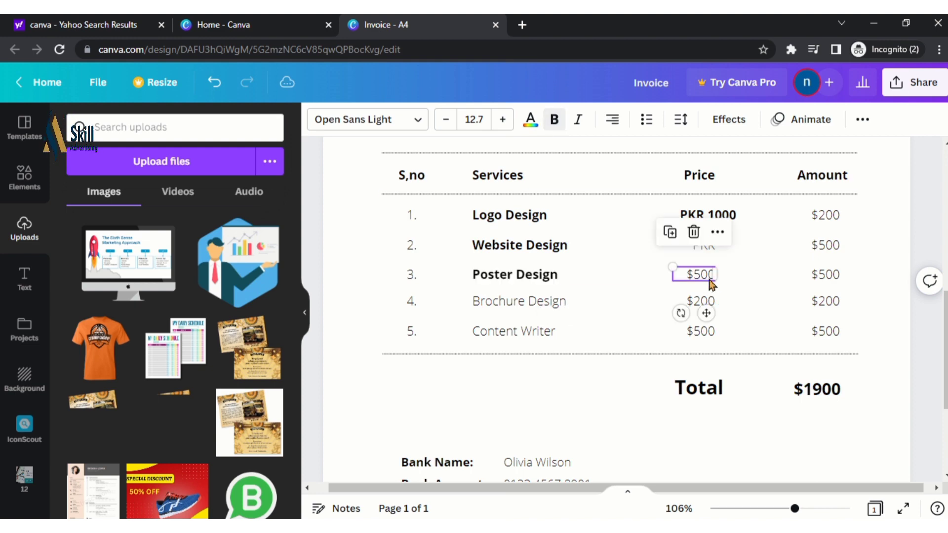
click(708, 277)
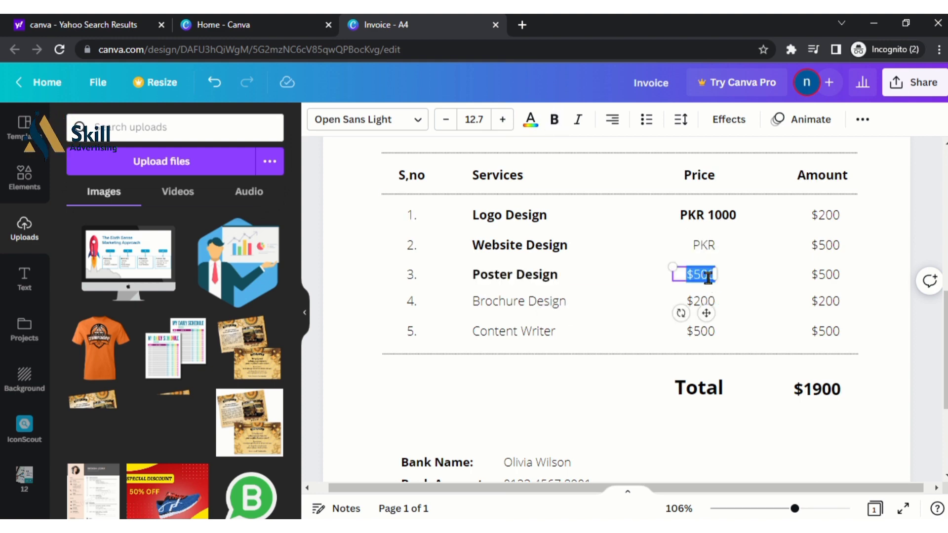
click(820, 246)
click(815, 243)
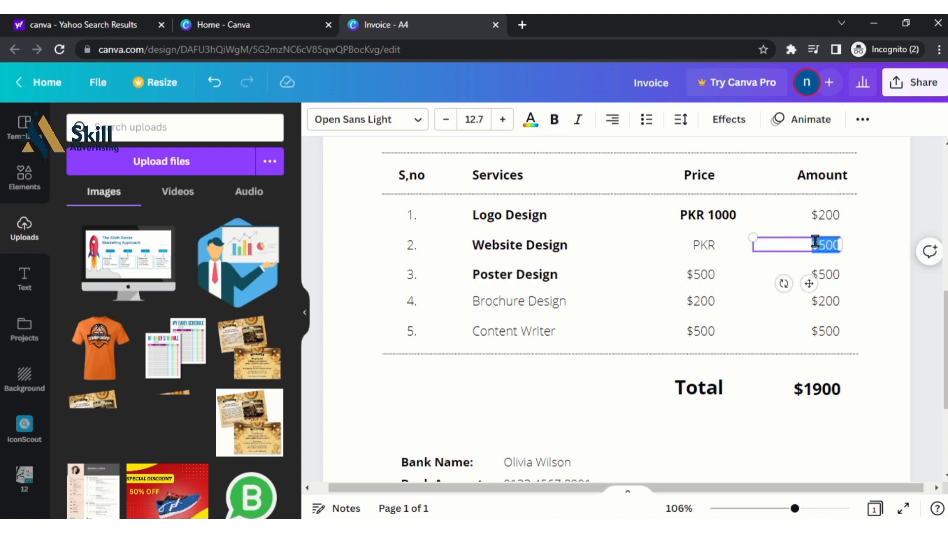
click(718, 249)
Complete the row-2 price as bold PKR 25000, widened to fit on one line
click(711, 247)
click(710, 245)
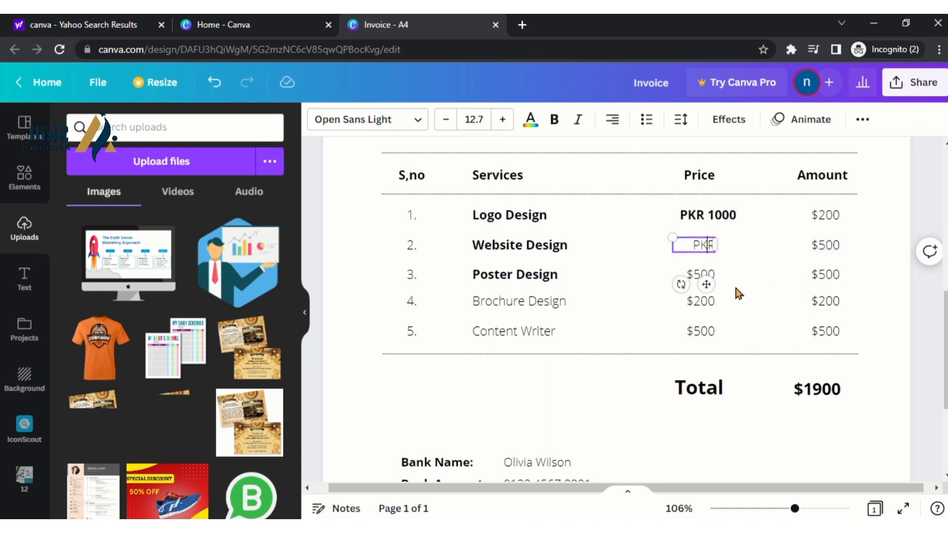
text(R)
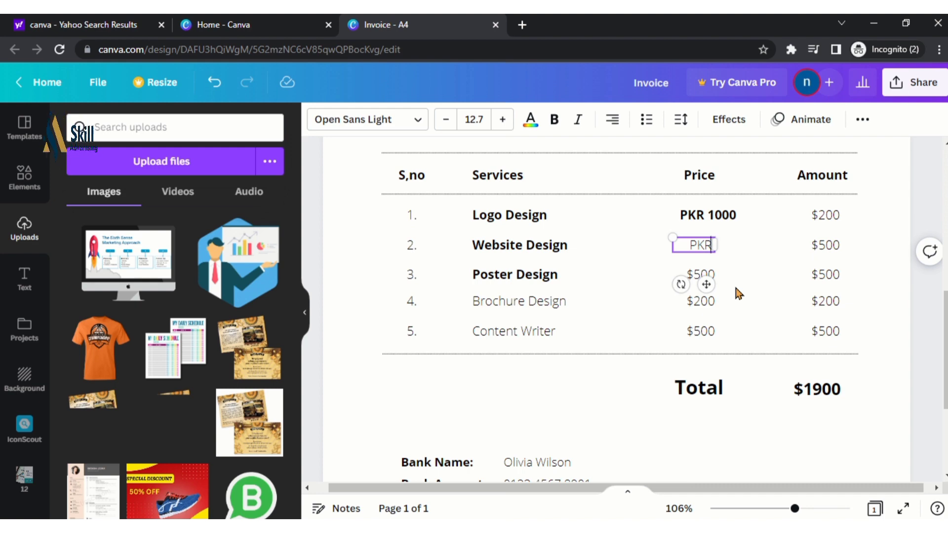
text( 25000)
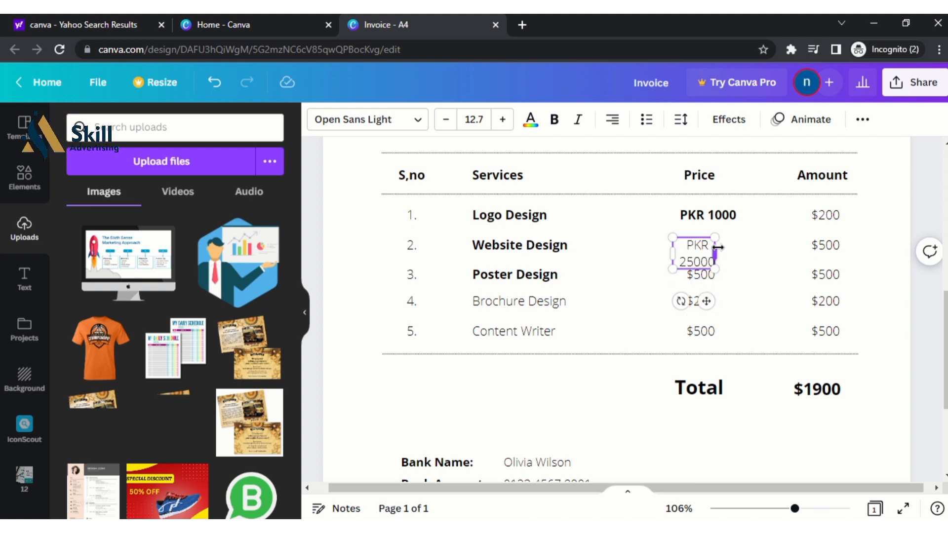
drag(717, 247, 749, 245)
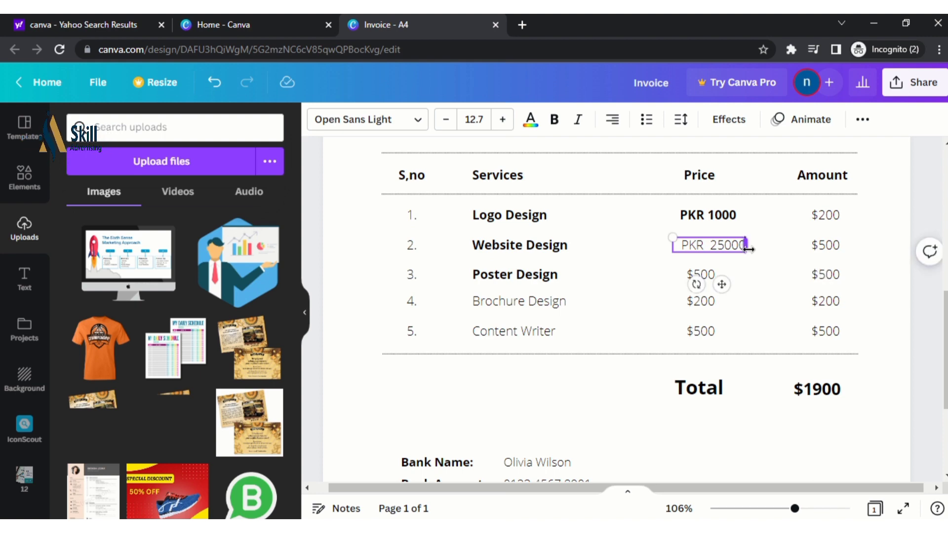
key(ctrl+a)
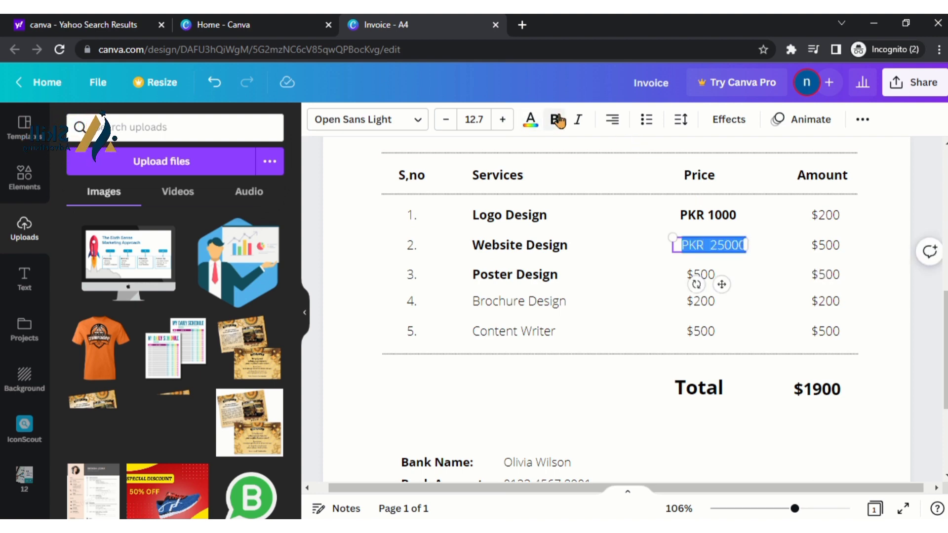
click(554, 119)
double_click(823, 247)
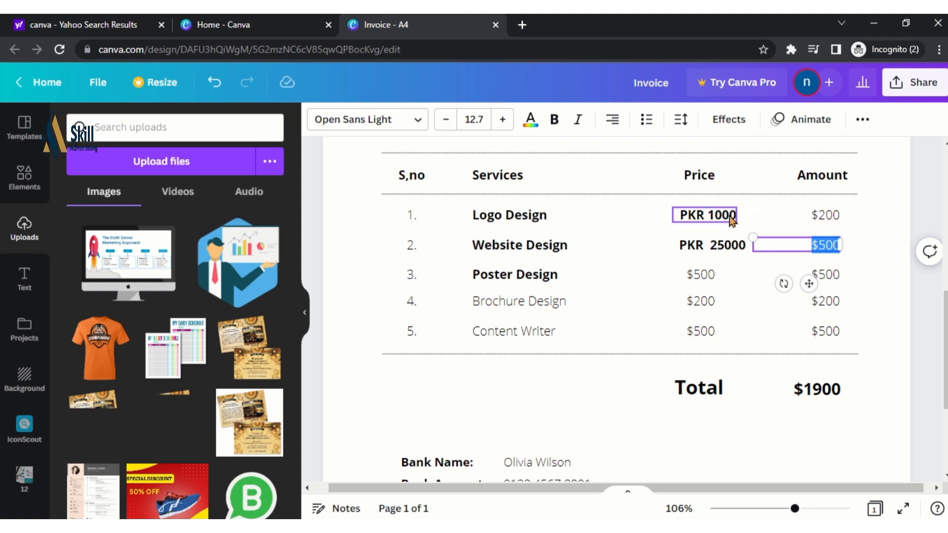
Narrow the Services heading box to make room for a new column
click(620, 191)
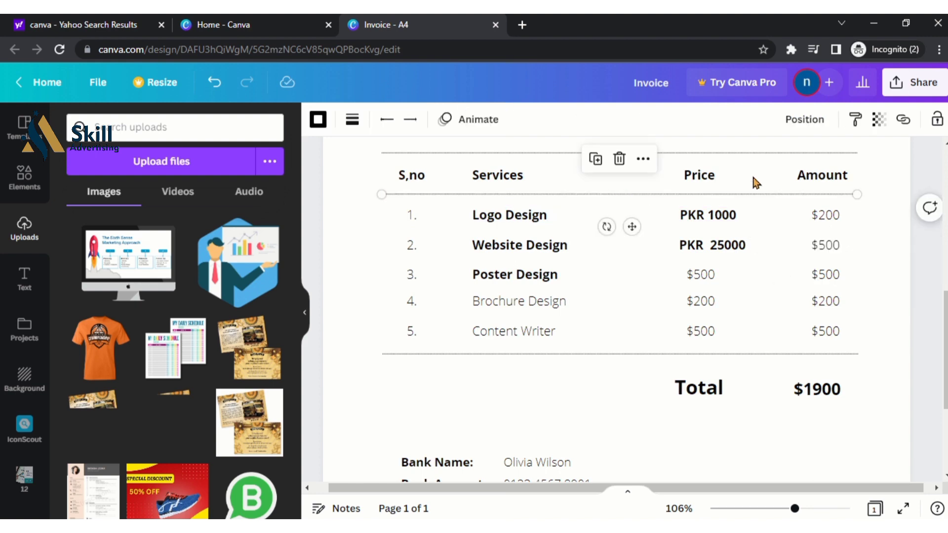
click(935, 164)
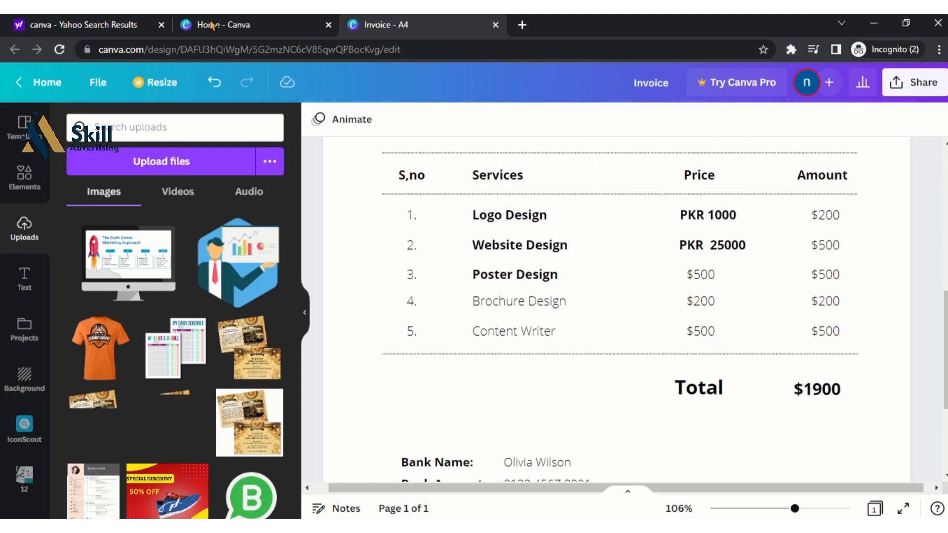
click(644, 182)
drag(647, 174, 577, 174)
click(640, 173)
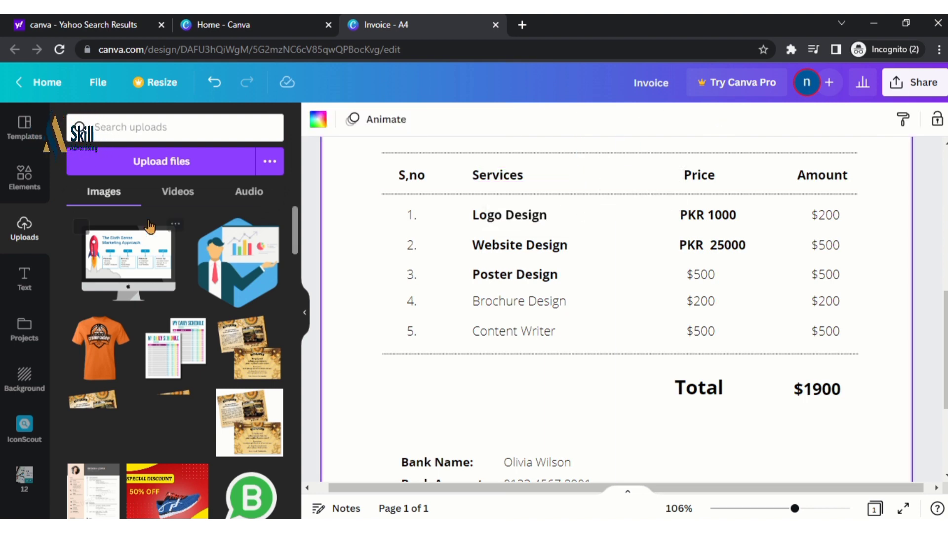
Add a bold 'QTY' text heading and place it between Services and Price
click(28, 275)
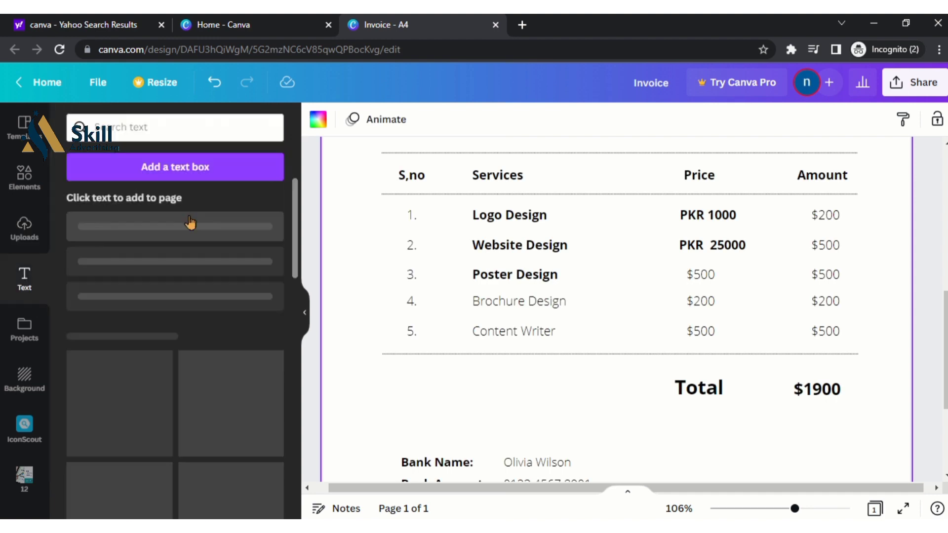
click(191, 226)
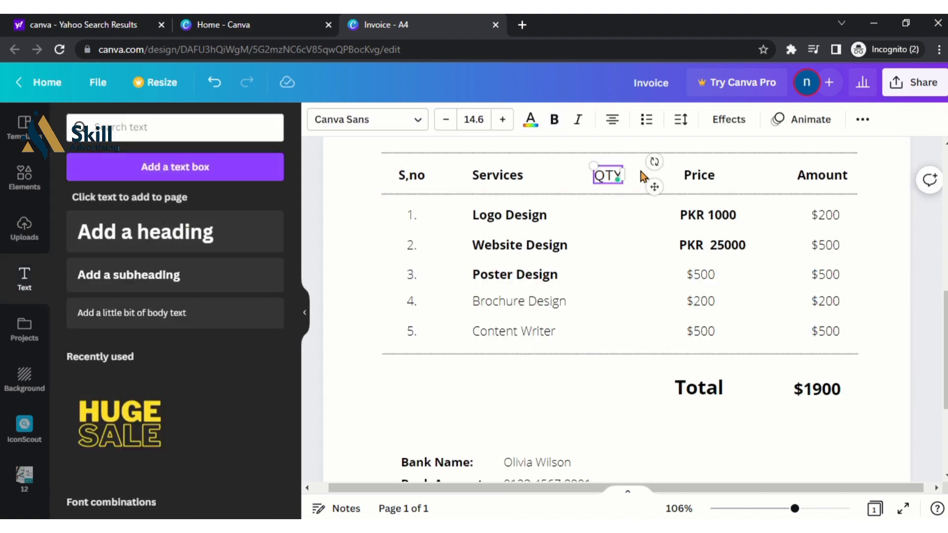
key(ctrl+a)
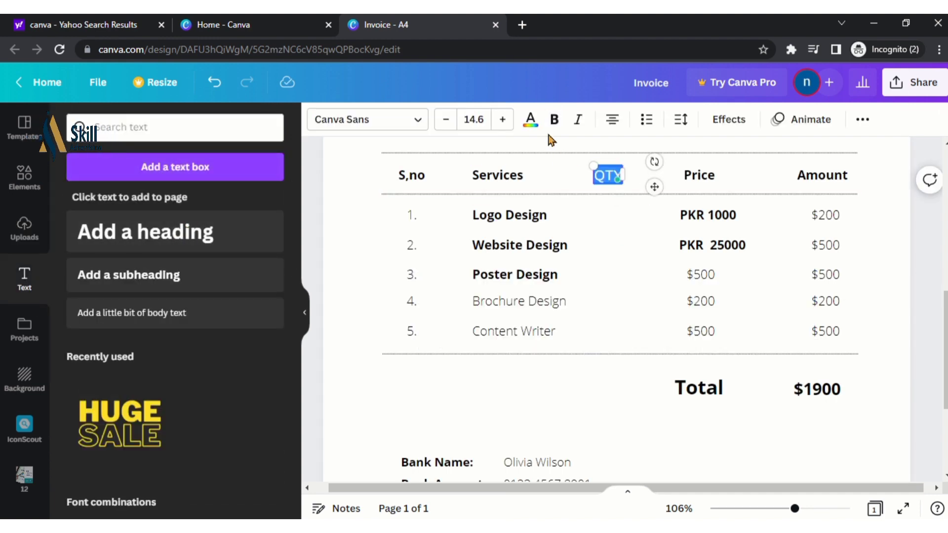
click(546, 122)
drag(654, 188, 654, 190)
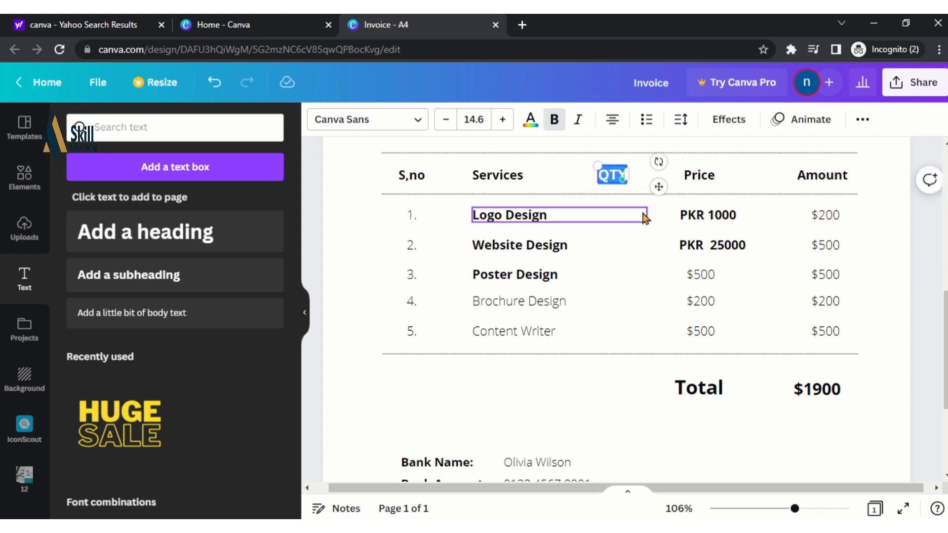
Narrow the Logo Design text box so it clears the QTY column
click(633, 225)
click(636, 235)
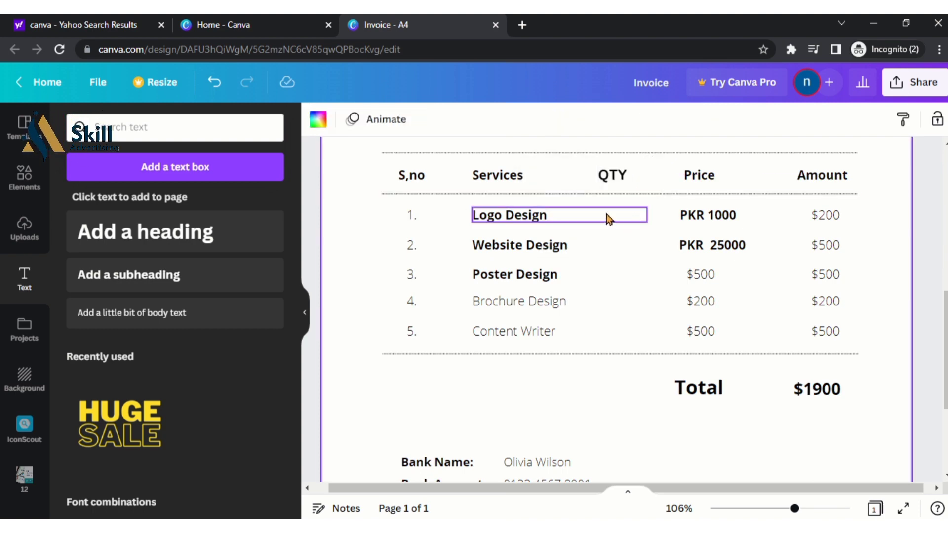
click(648, 217)
drag(646, 215, 581, 214)
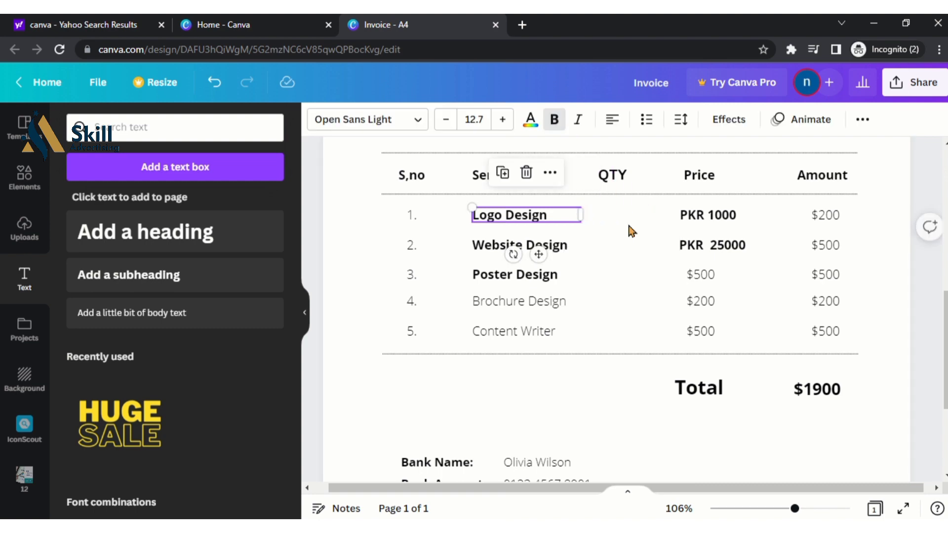
click(633, 230)
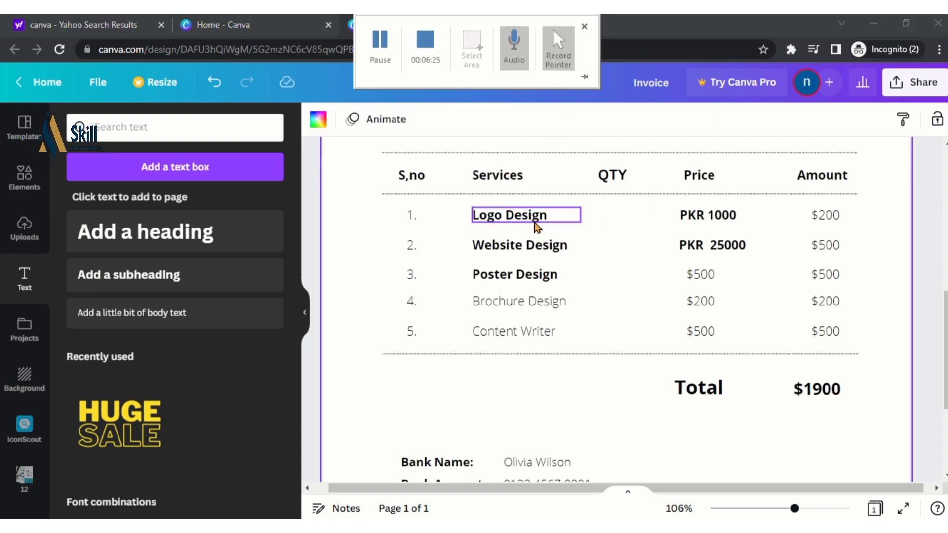
Add a bold quantity '1' at font size 11 under QTY for Logo Design
click(184, 279)
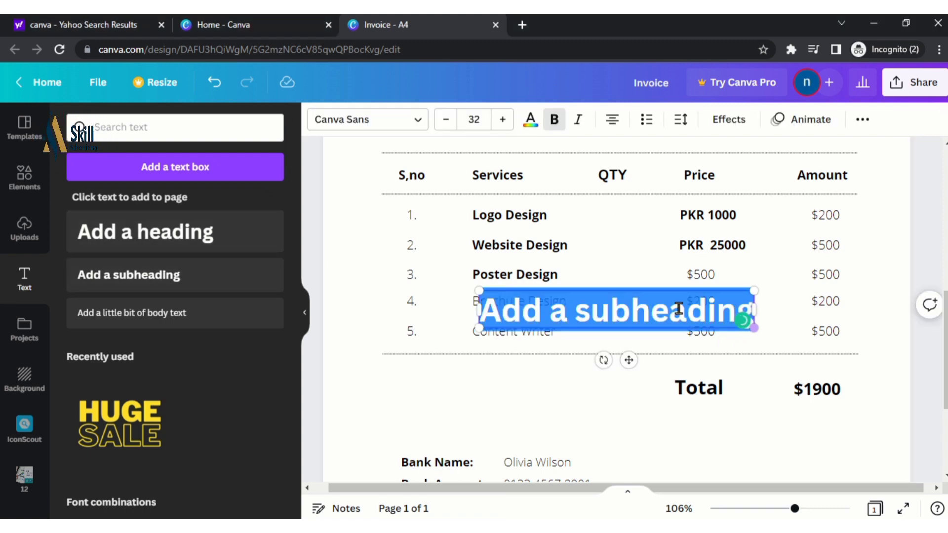
drag(479, 289, 635, 222)
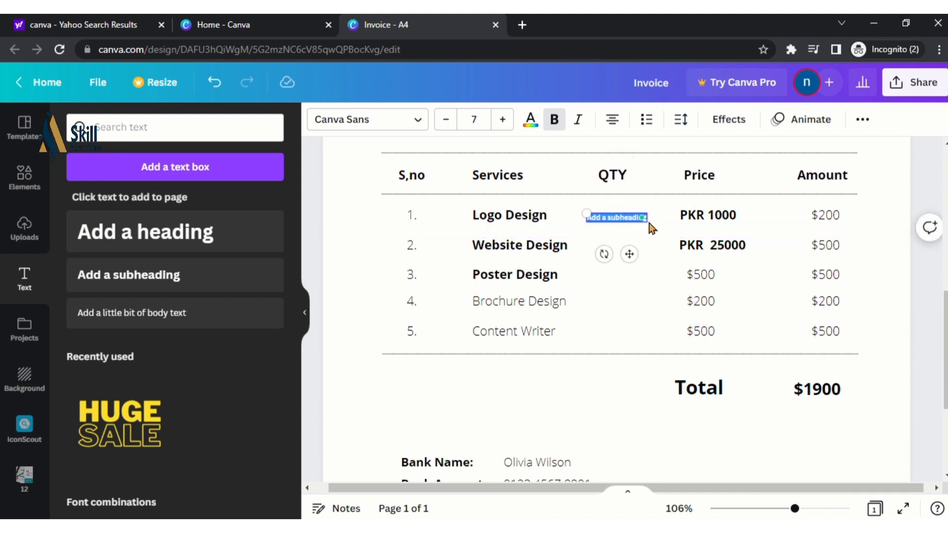
text(1)
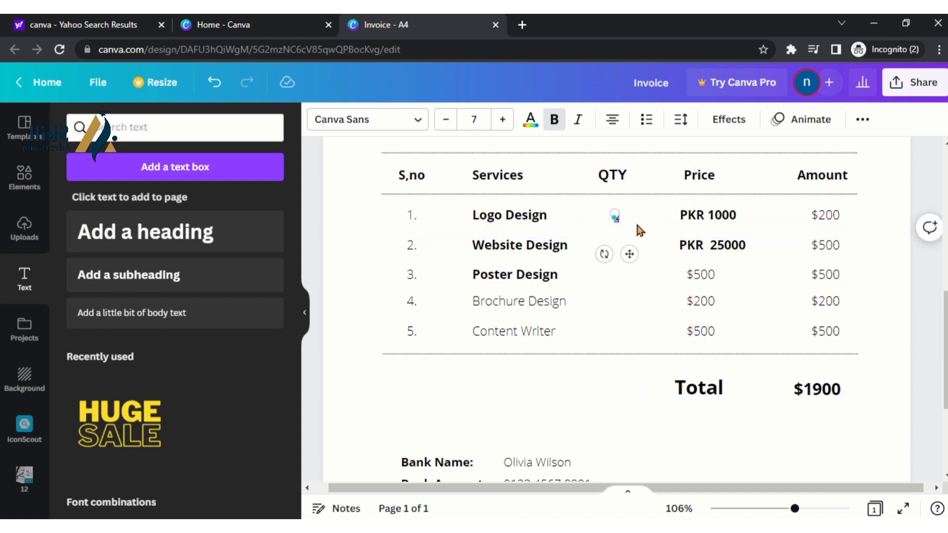
key(ctrl+b)
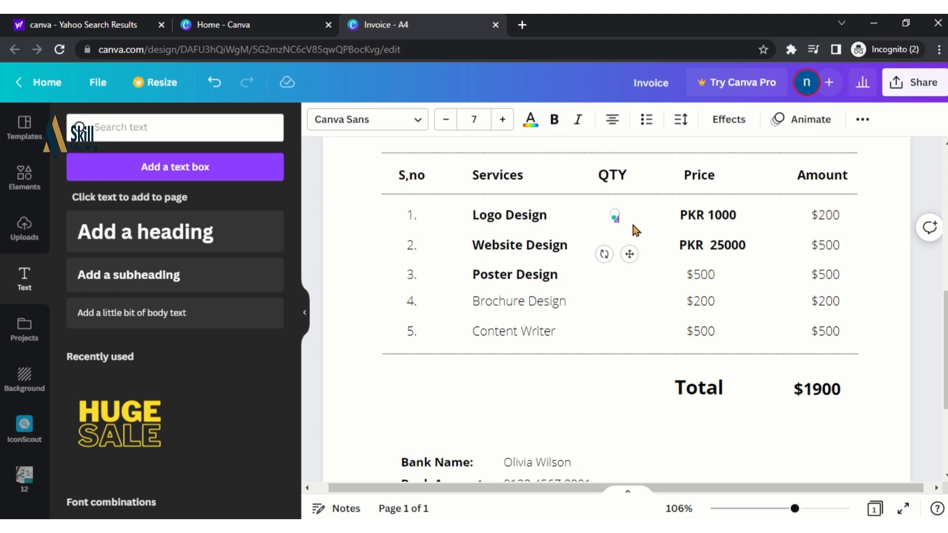
key(ctrl+shift+a)
key(Escape)
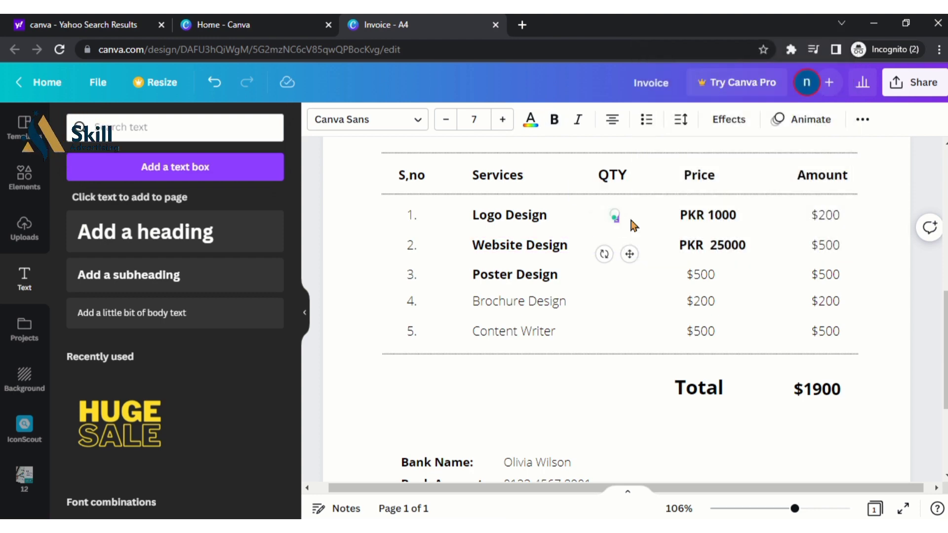
mouse_move(625, 222)
click(506, 122)
click(506, 121)
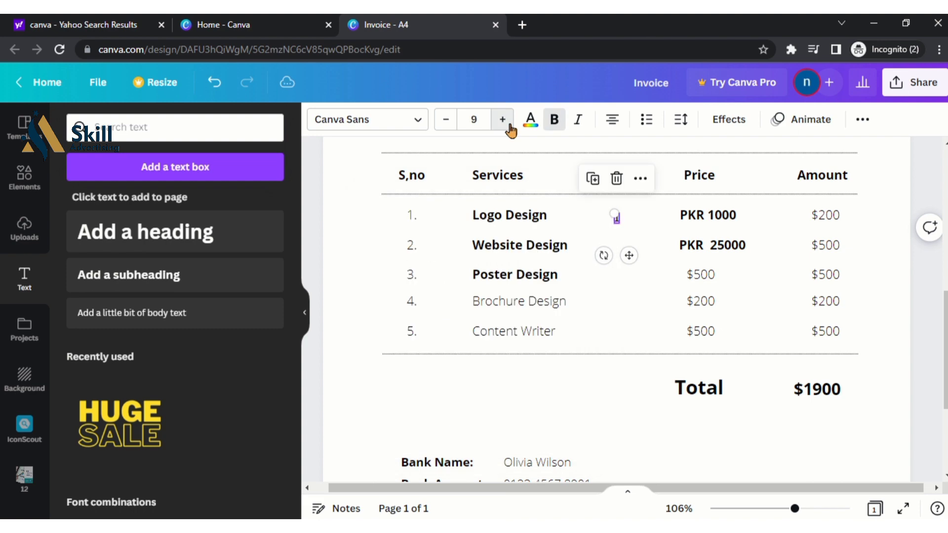
click(506, 122)
click(505, 121)
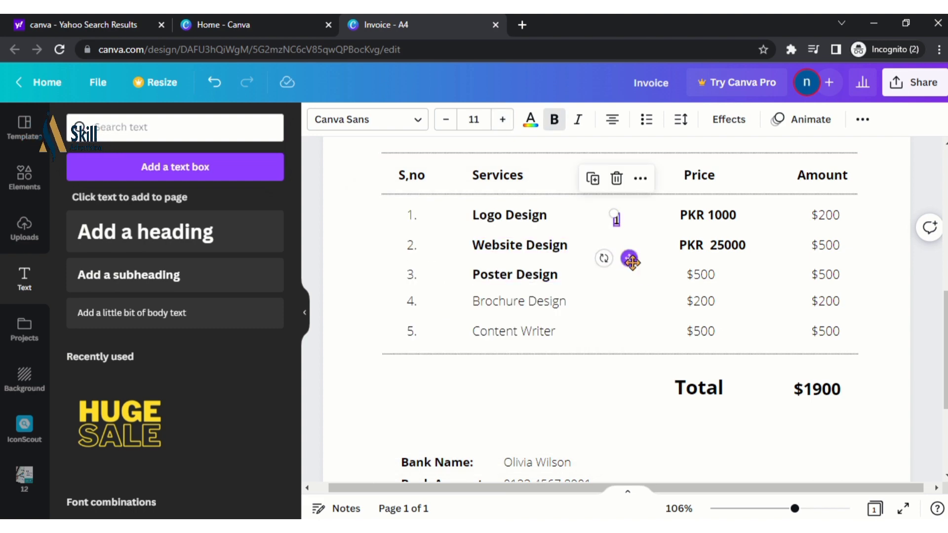
mouse_move(628, 258)
mouse_down()
mouse_move(636, 260)
mouse_move(627, 254)
mouse_up()
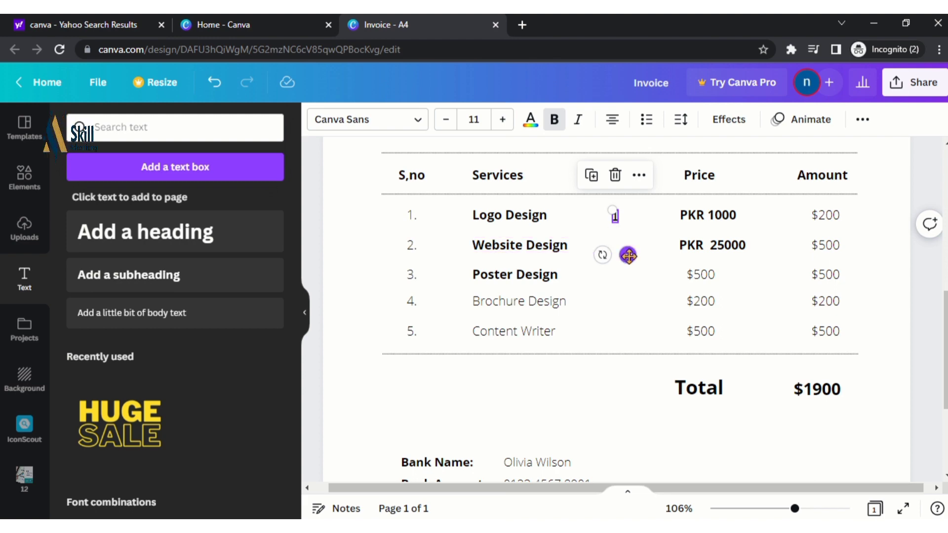
Duplicate the 1 into the Website Design and Poster Design rows, changing the latter to 3
click(638, 176)
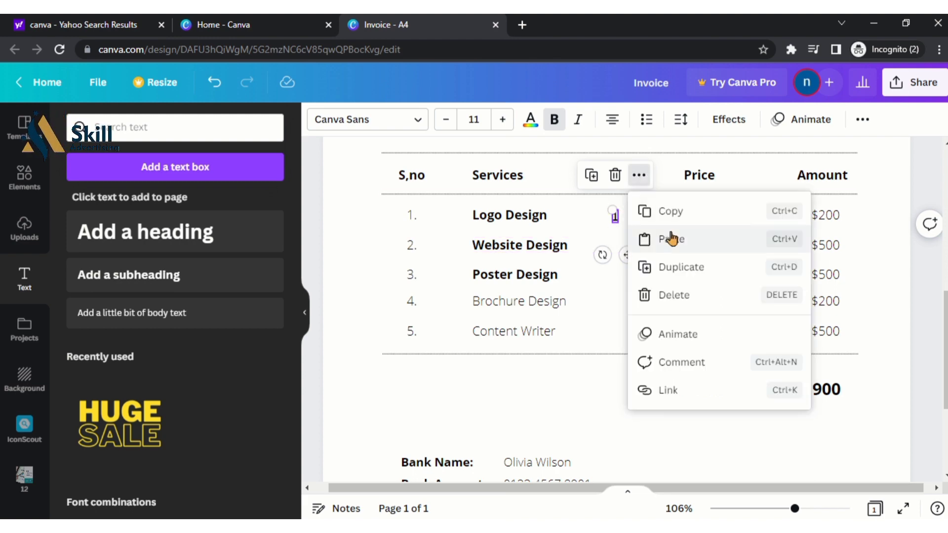
click(682, 267)
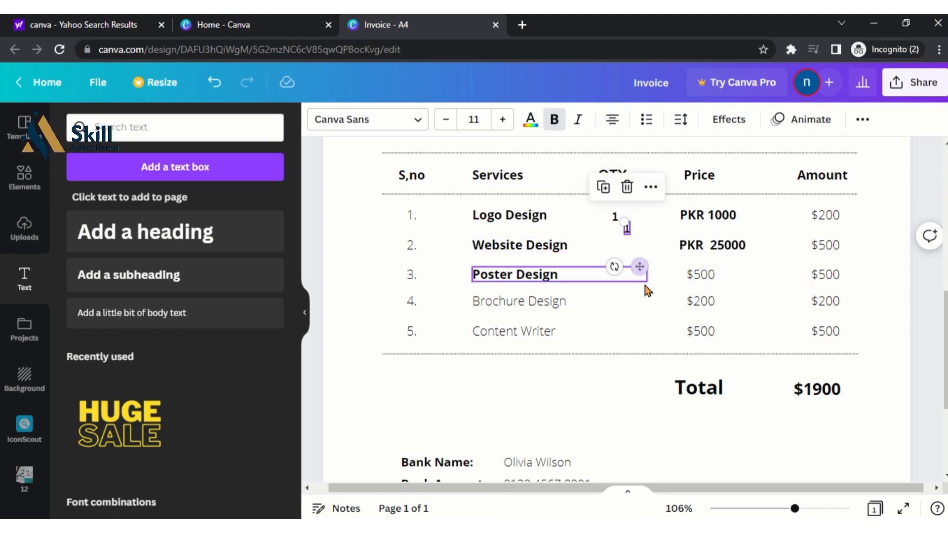
drag(638, 267, 626, 284)
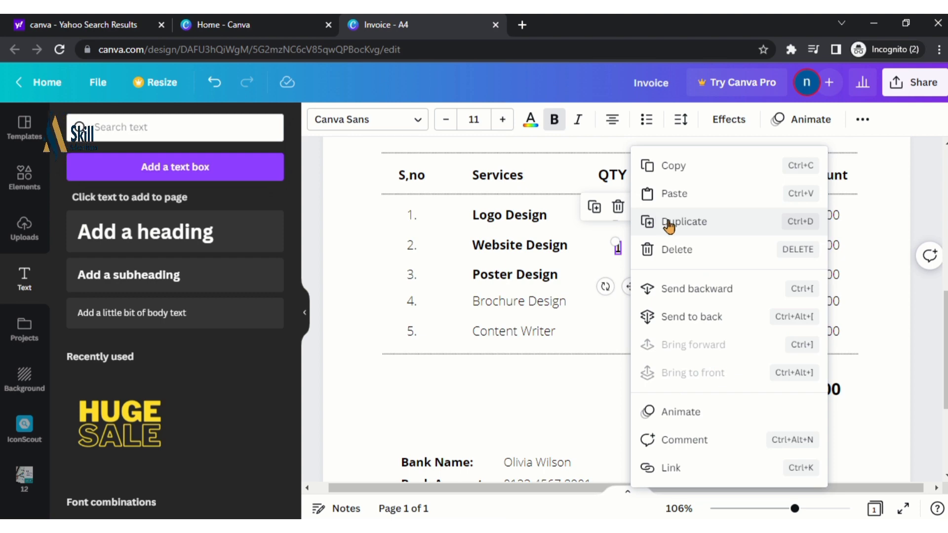
click(656, 222)
click(644, 335)
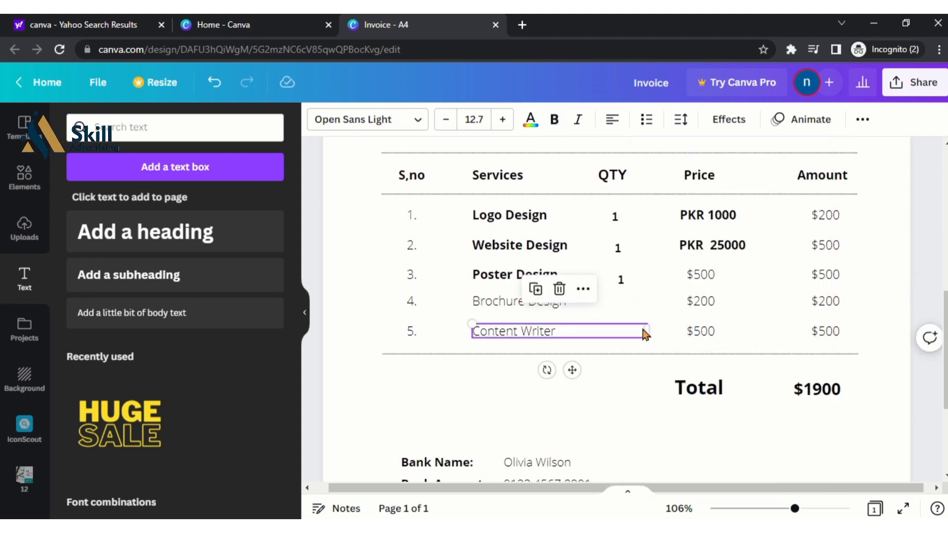
drag(621, 280, 616, 277)
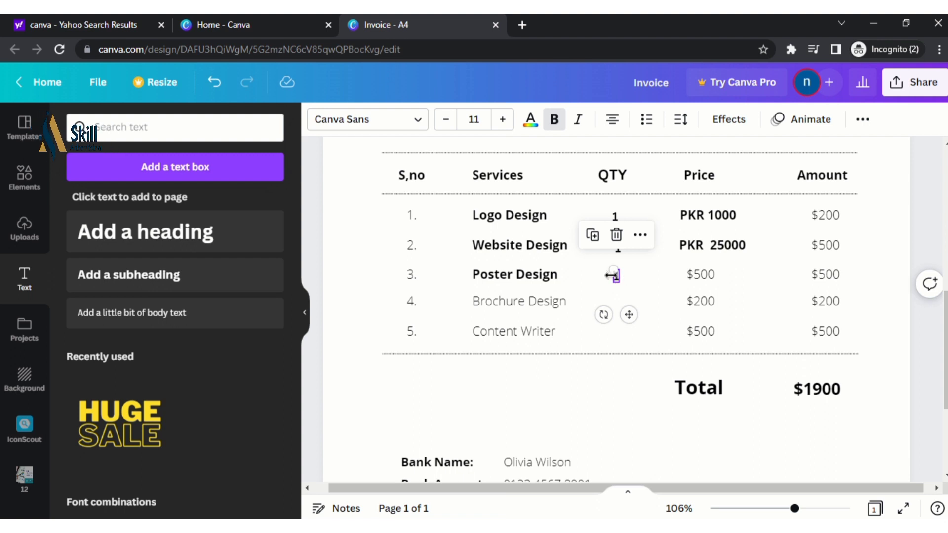
double_click(616, 276)
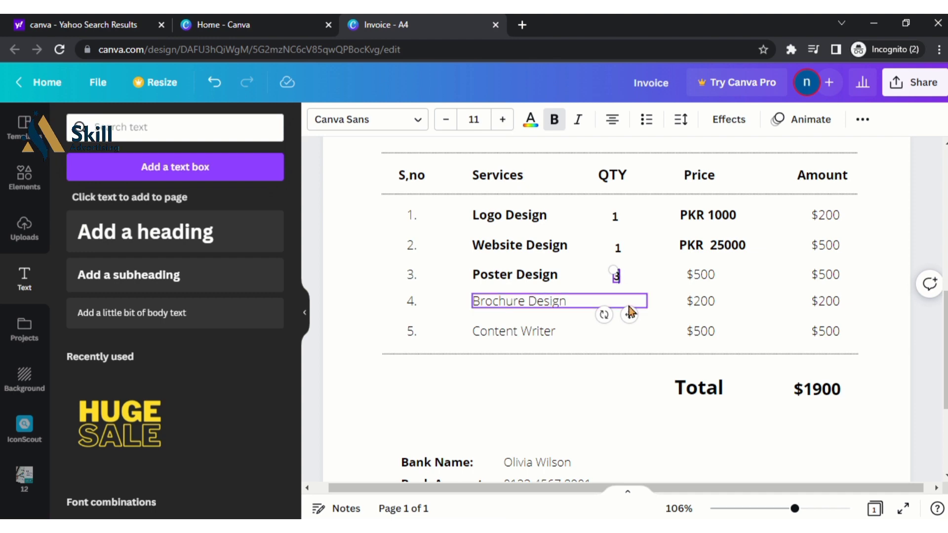
drag(629, 313, 632, 314)
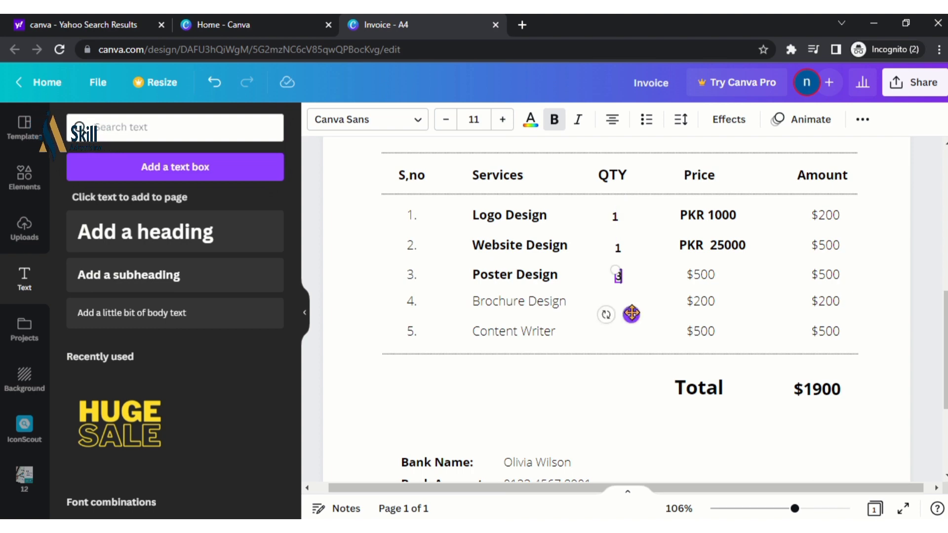
Make the Brochure Design and Content Writer service names bold
double_click(544, 304)
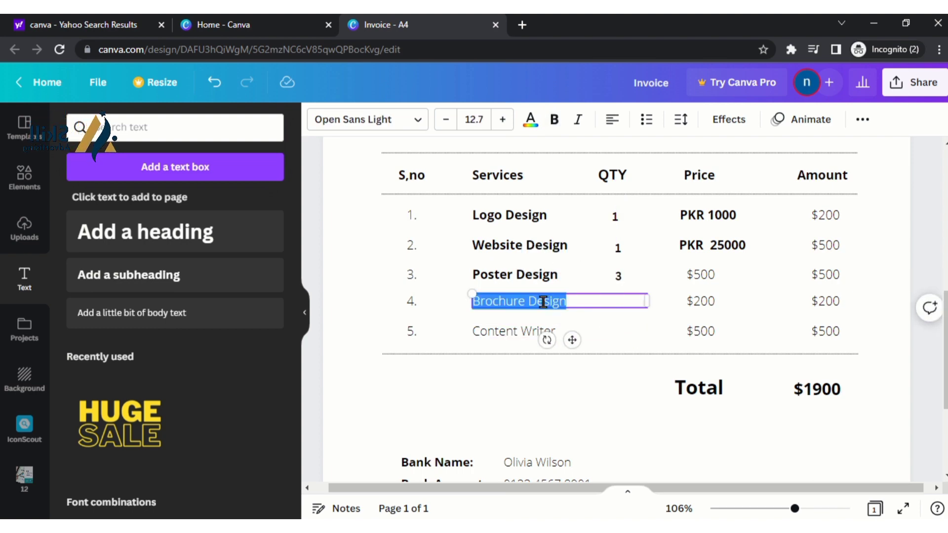
click(553, 120)
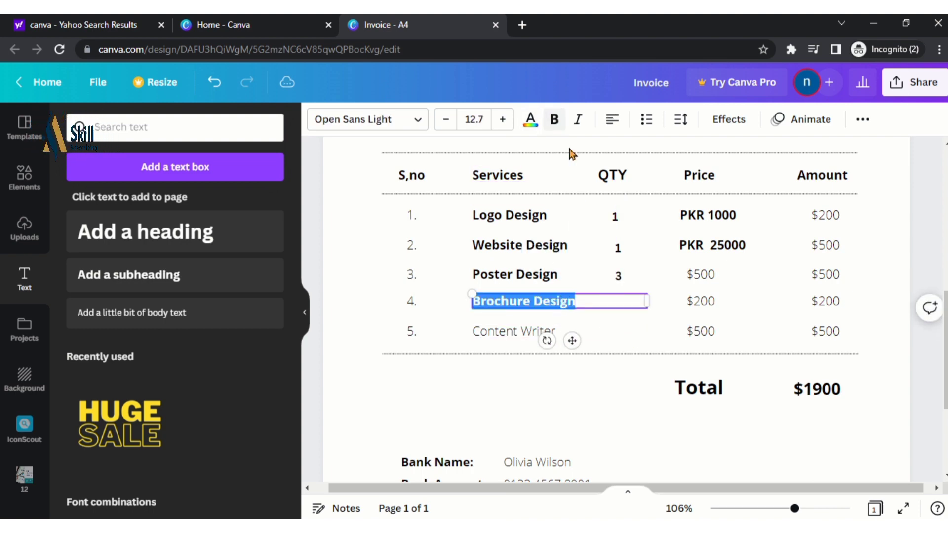
double_click(516, 333)
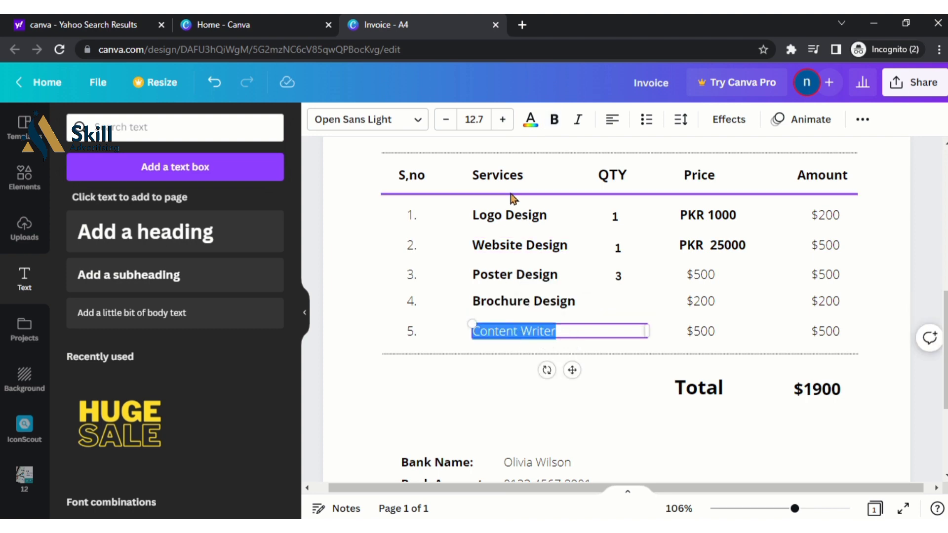
click(553, 120)
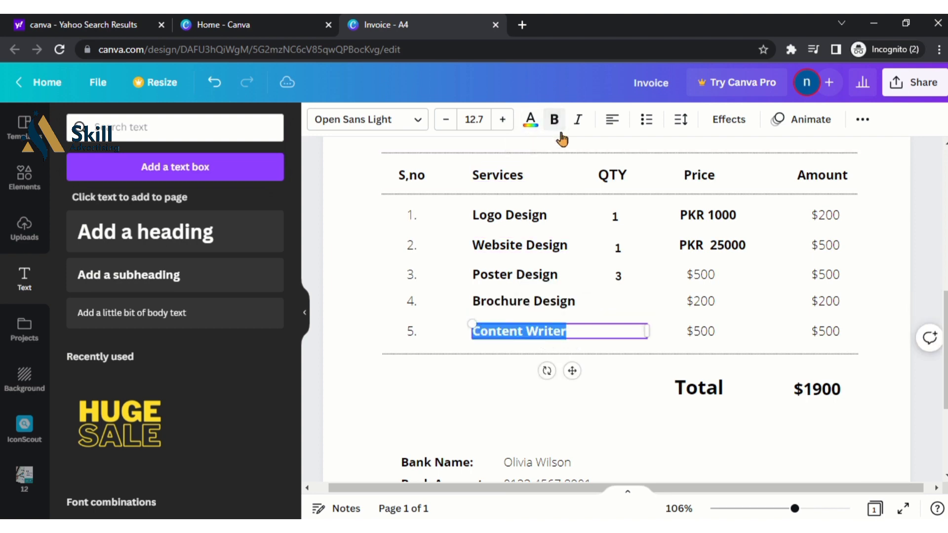
Duplicate the QTY 3 box into the Brochure Design row and change it to 5
click(617, 276)
click(631, 276)
click(658, 239)
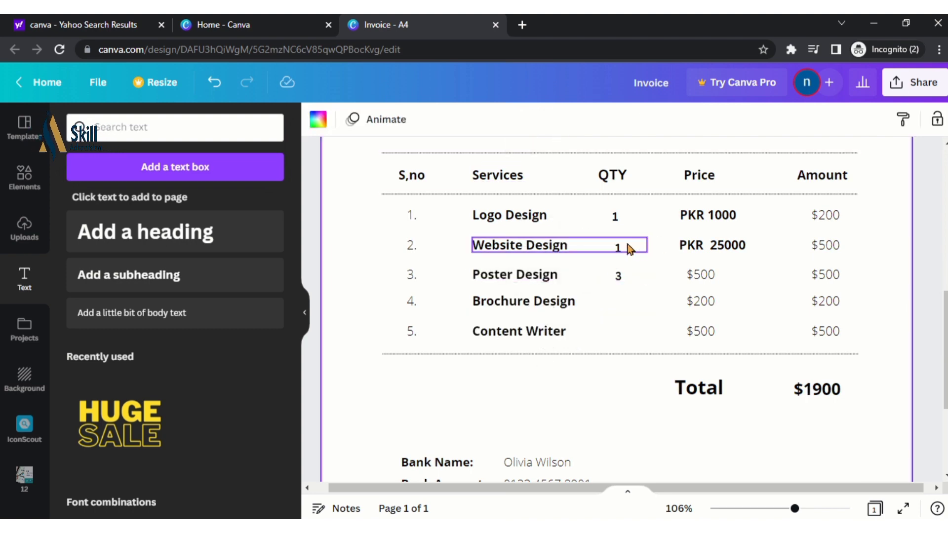
click(622, 277)
click(640, 236)
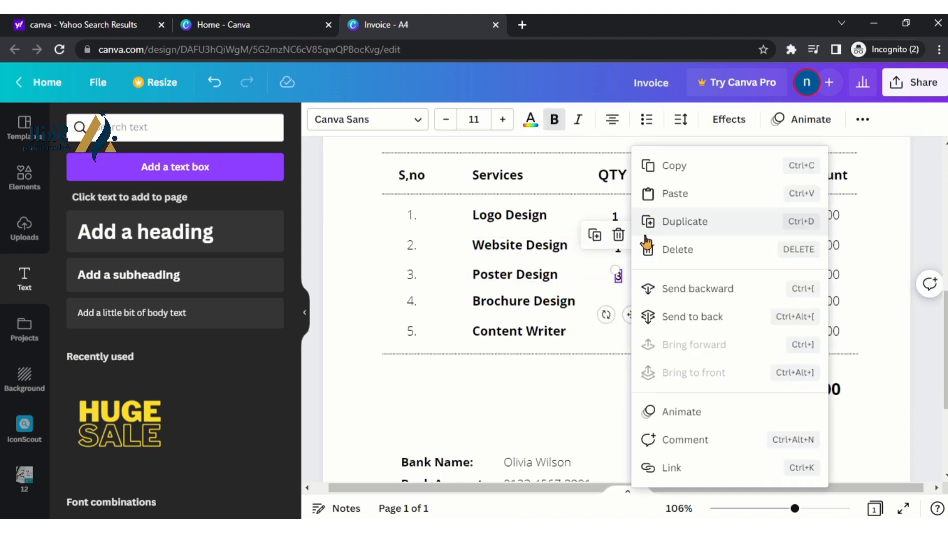
click(689, 222)
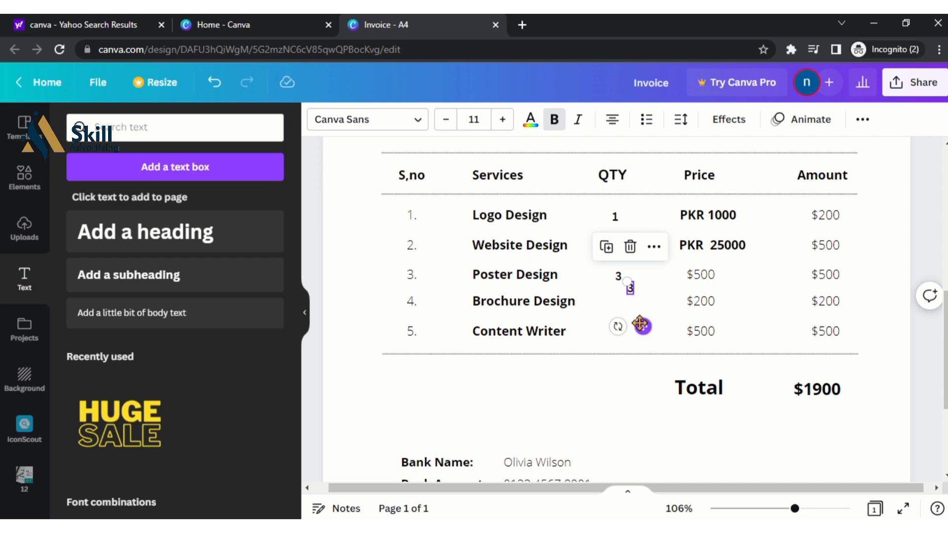
drag(640, 324, 630, 339)
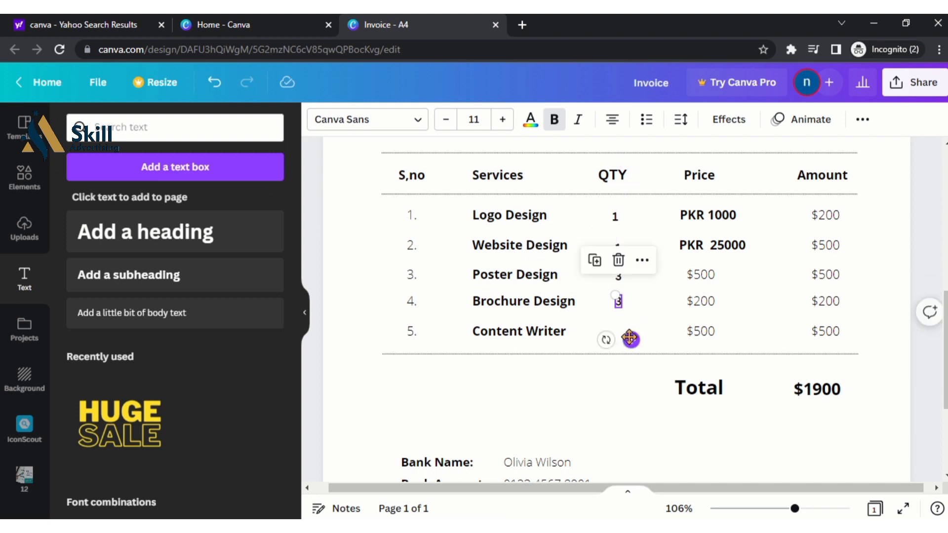
text(1)
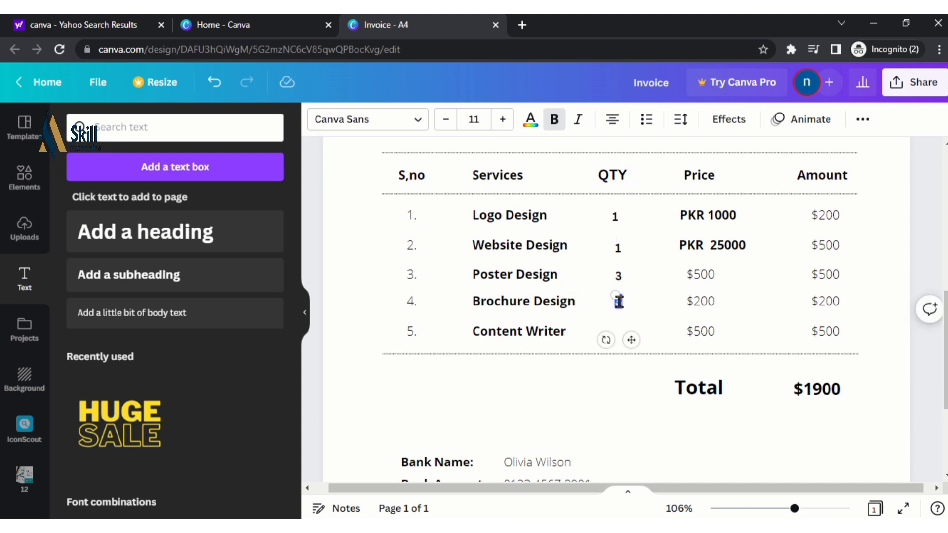
text(5)
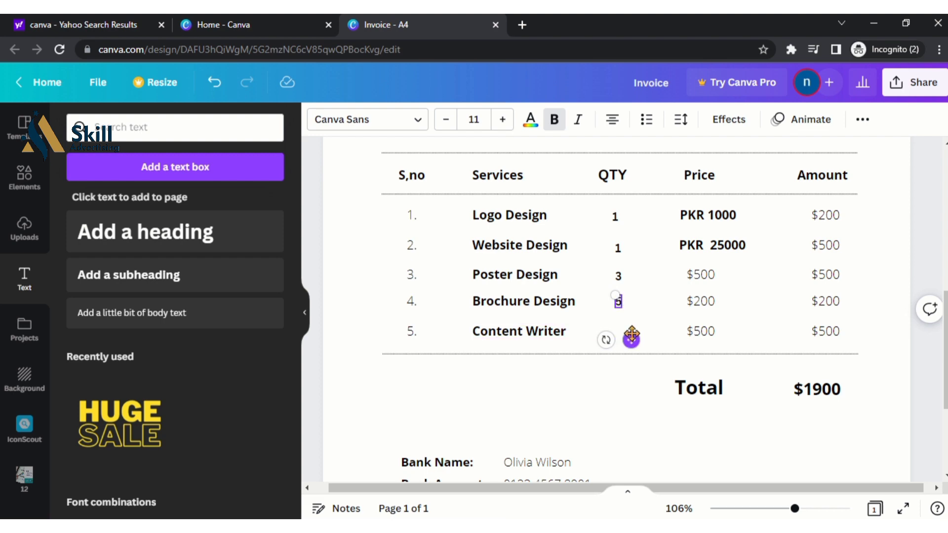
Duplicate the QTY 3 box again and move the copy into the Content Writer row
right_click(619, 301)
click(618, 301)
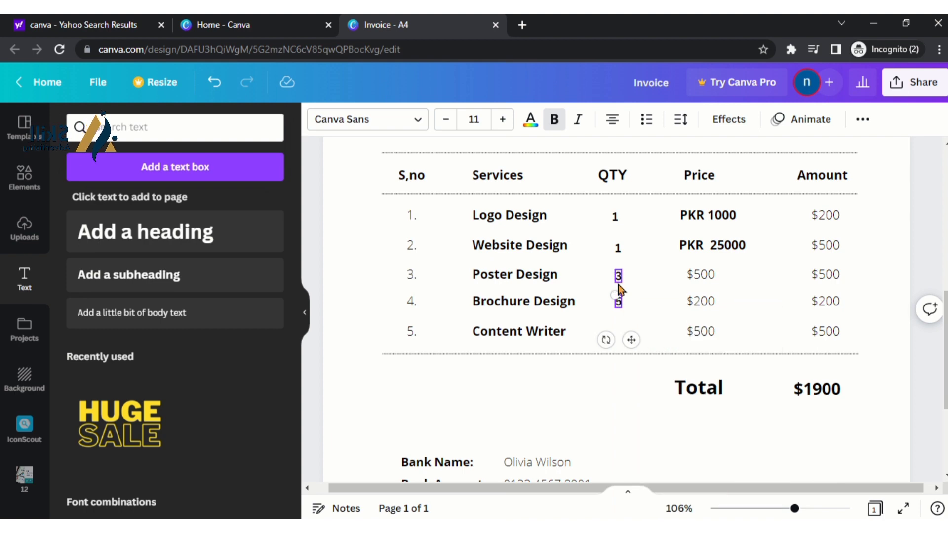
click(617, 276)
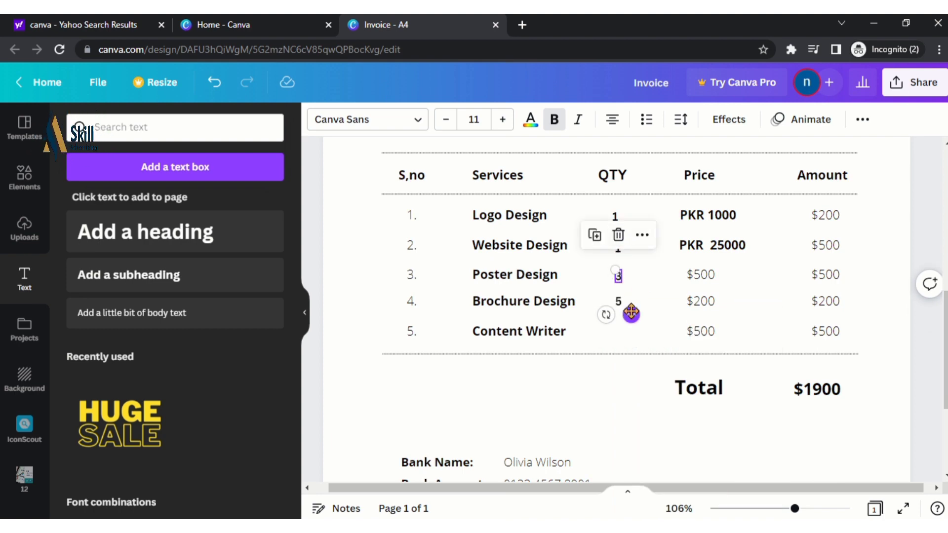
click(642, 236)
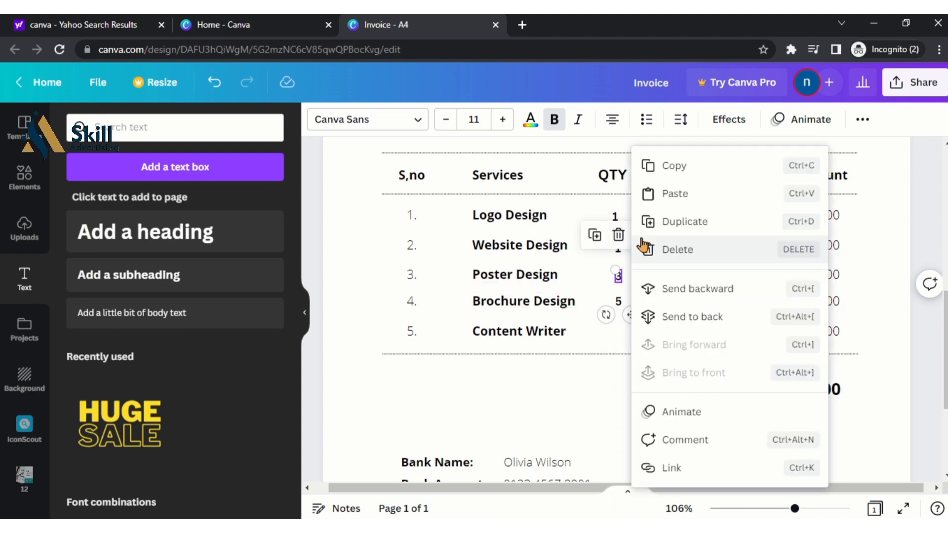
click(677, 220)
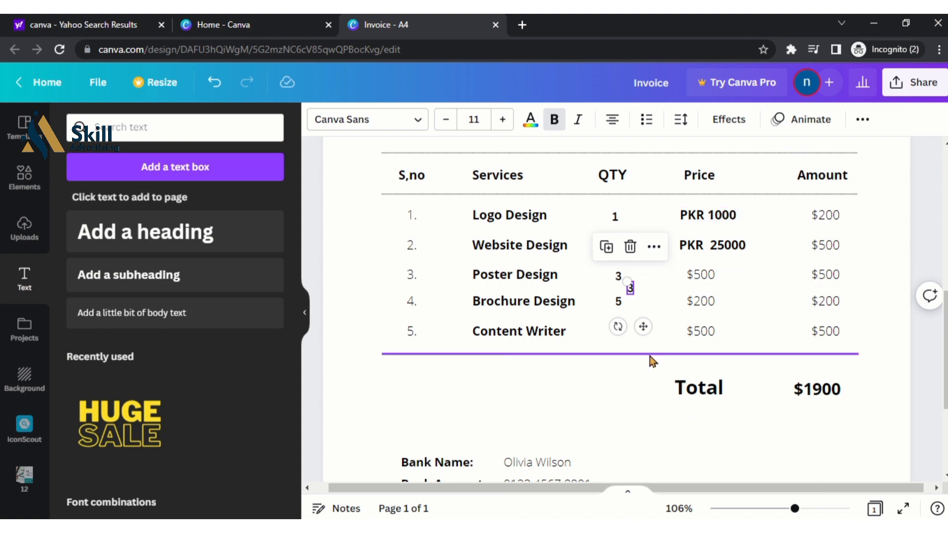
drag(645, 329, 632, 373)
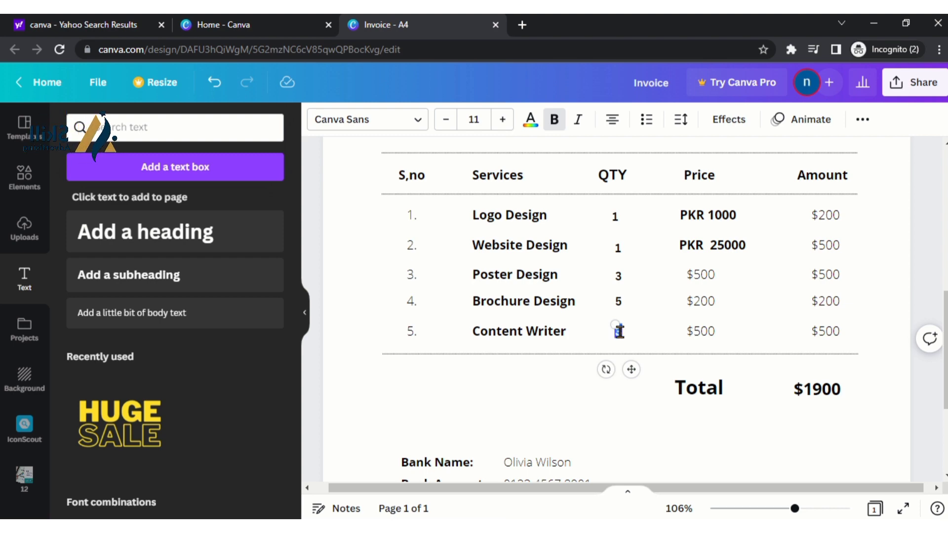
Replace the Poster Design price $500 with bold 'PKR 1000'
click(657, 299)
click(701, 274)
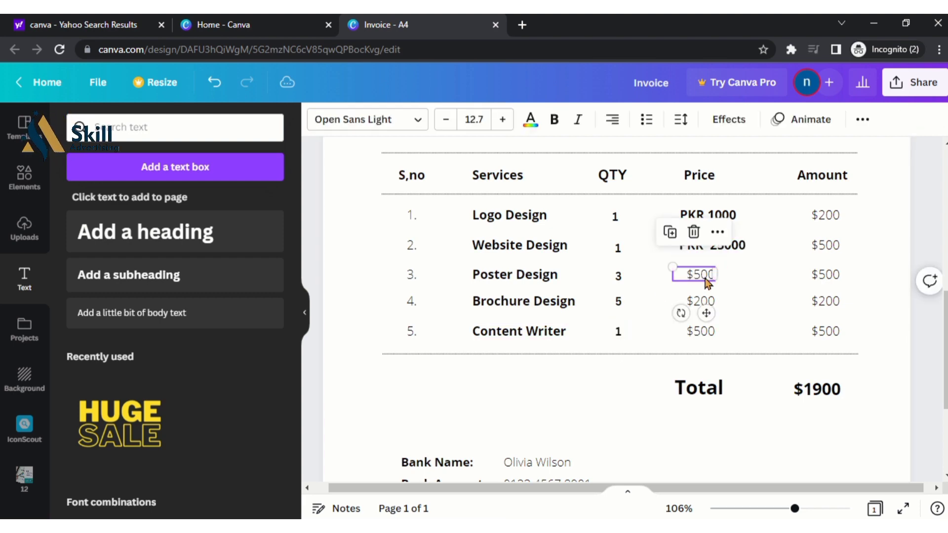
click(704, 277)
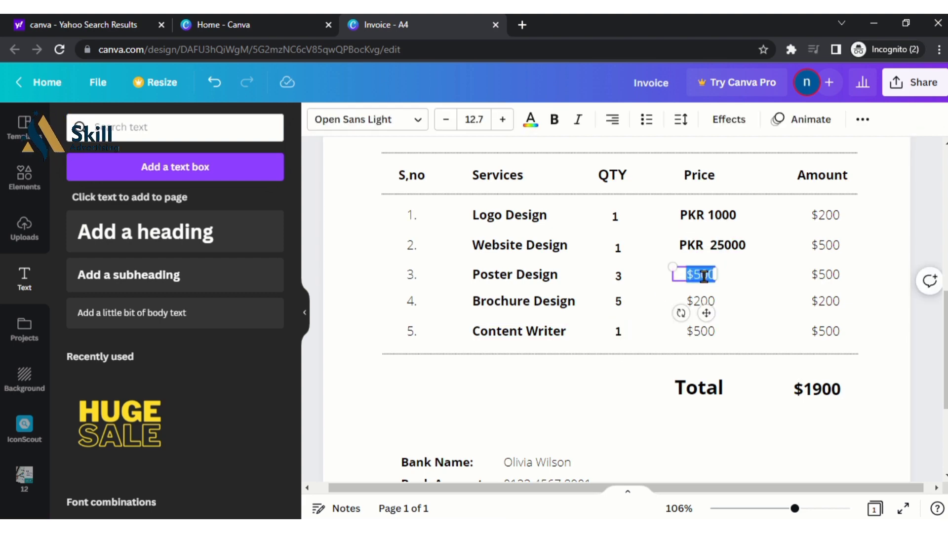
key(BackSpace)
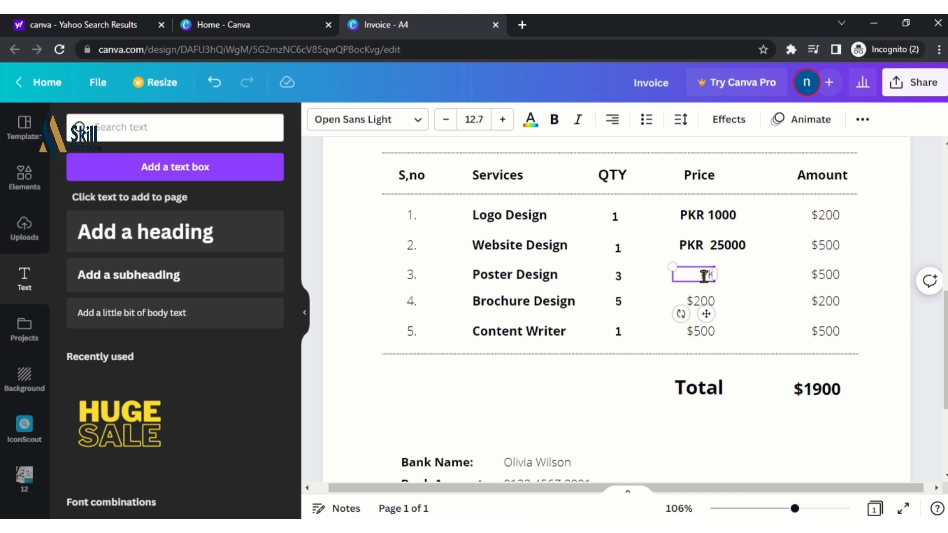
text(PKR)
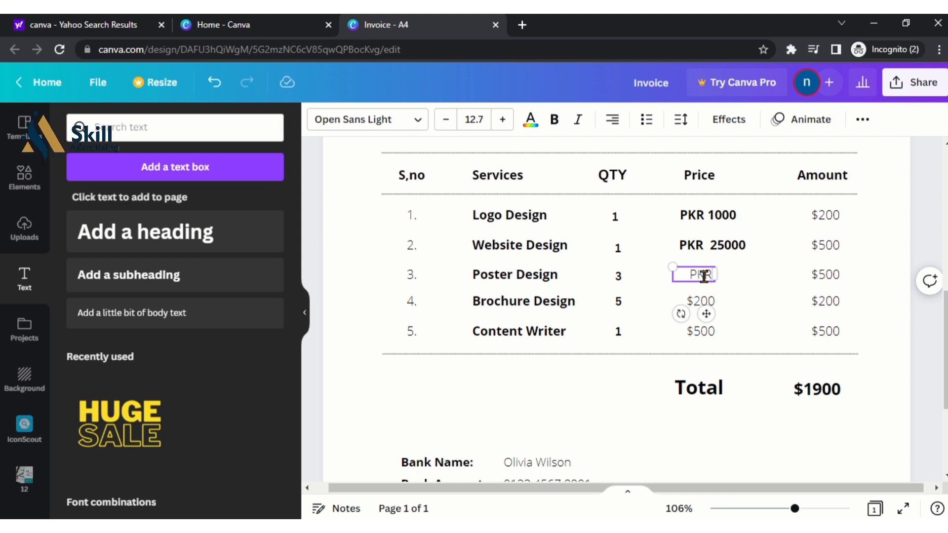
text(1000)
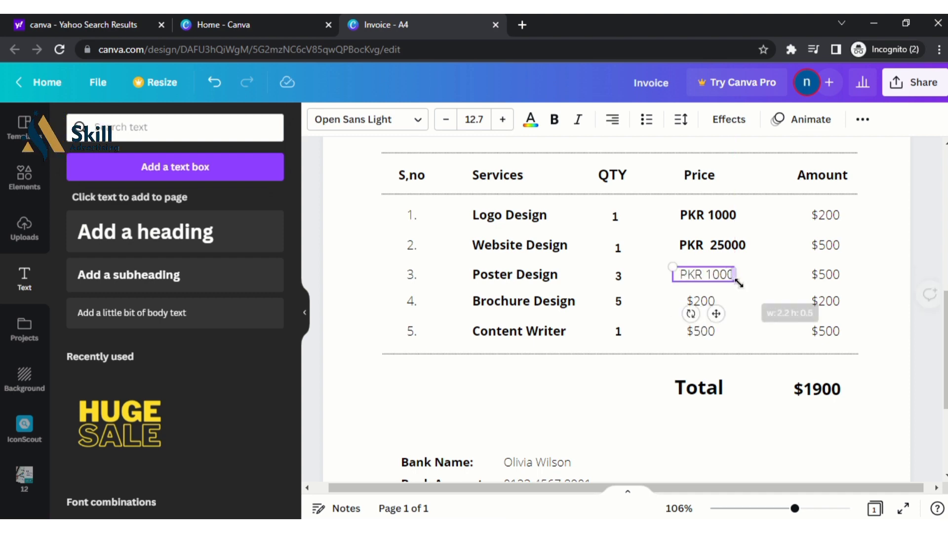
key(ctrl+a)
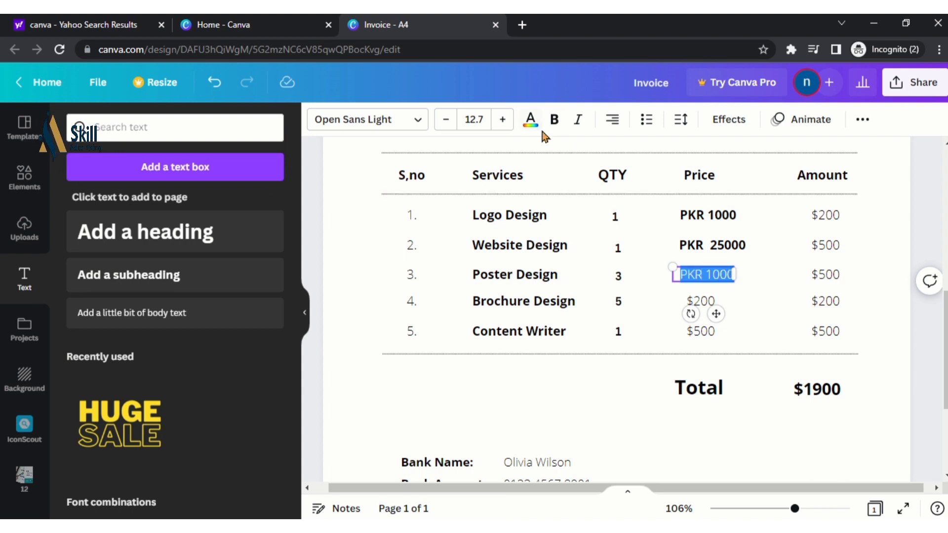
click(554, 119)
Change the Brochure Design price to bold 'PKR 600' on a single line
click(693, 301)
double_click(705, 302)
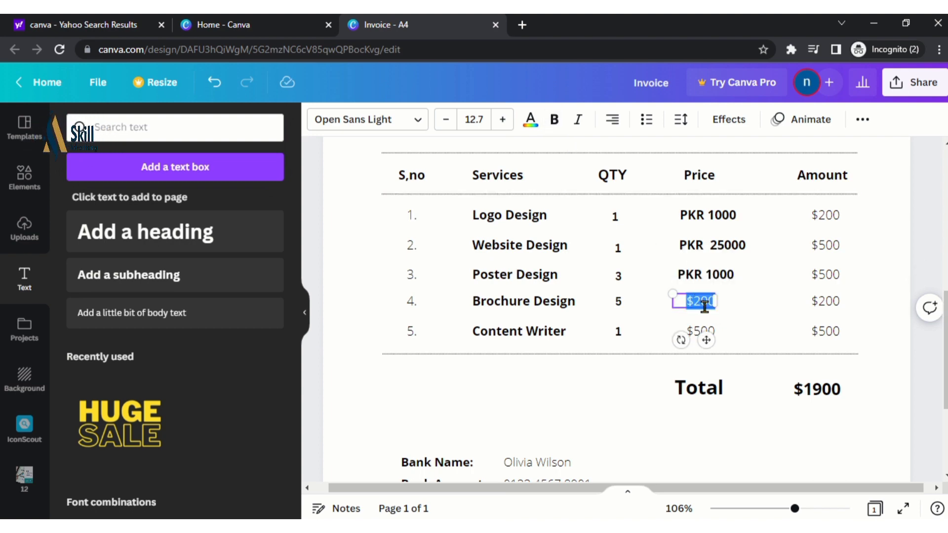
text(PKR)
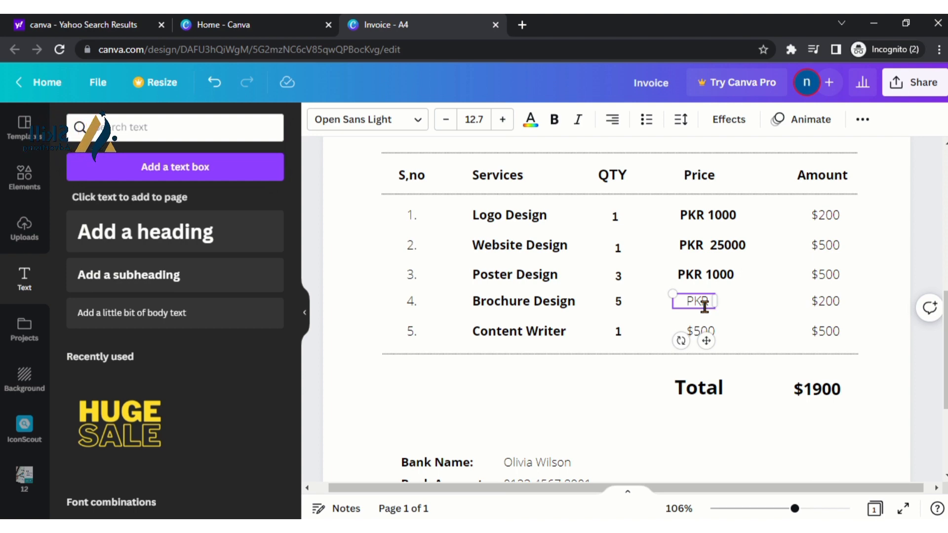
text(00)
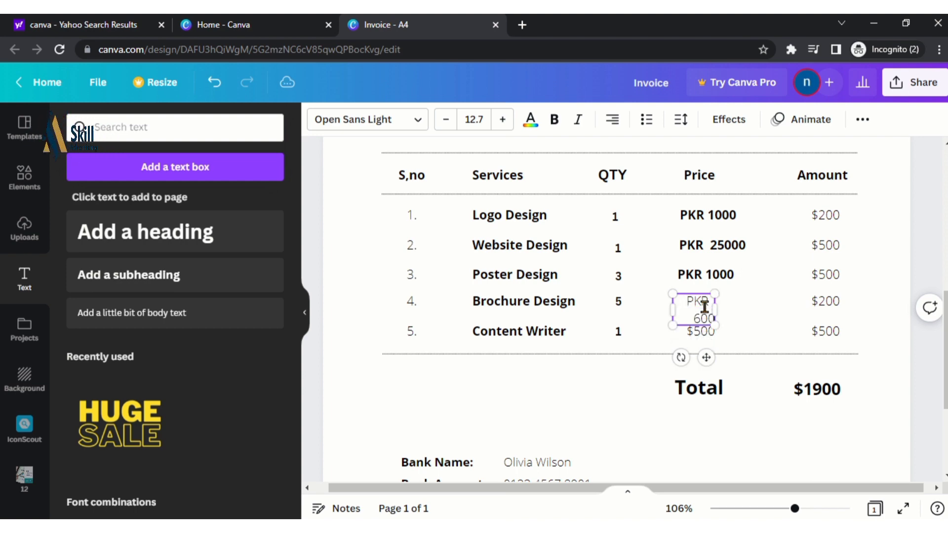
drag(719, 309, 744, 306)
key(ctrl+a)
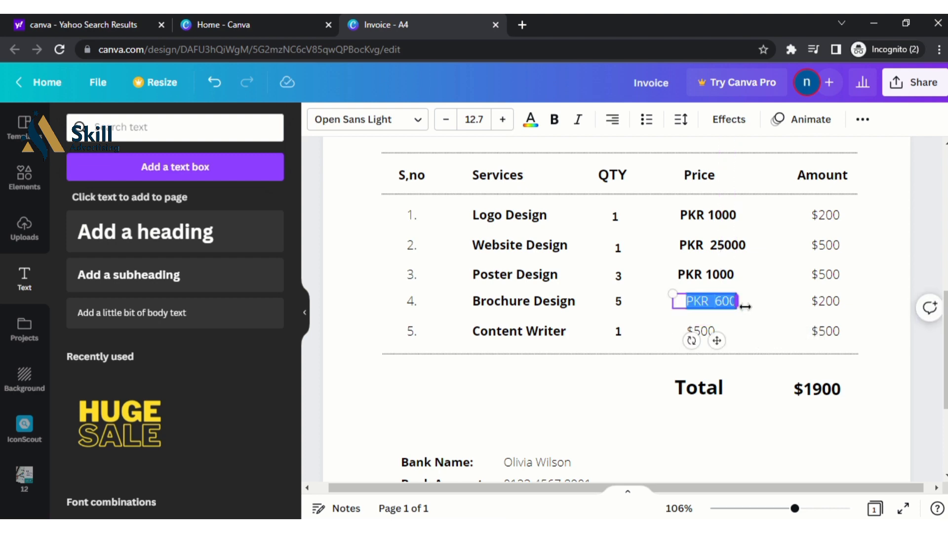
click(554, 119)
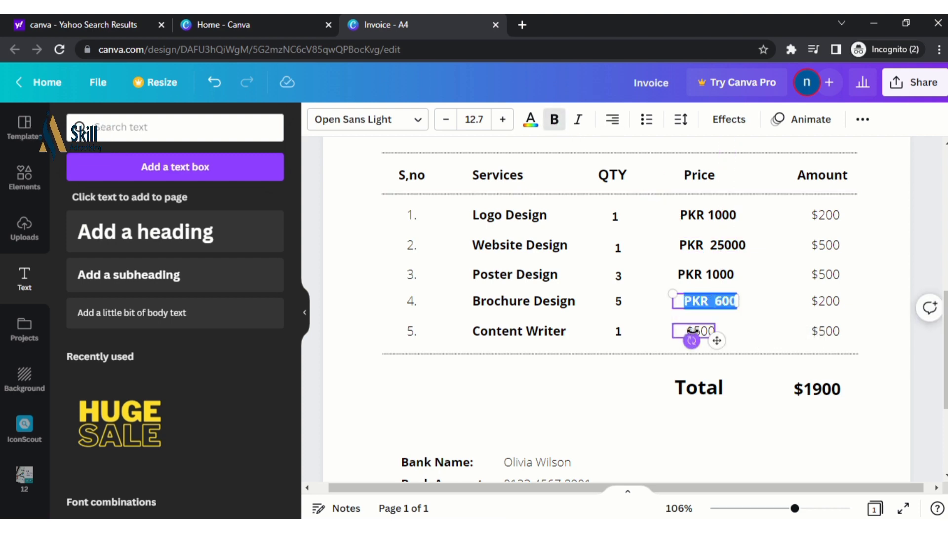
Change the Content Writer price to bold 'PKR 5000' on a single line
click(700, 331)
double_click(699, 332)
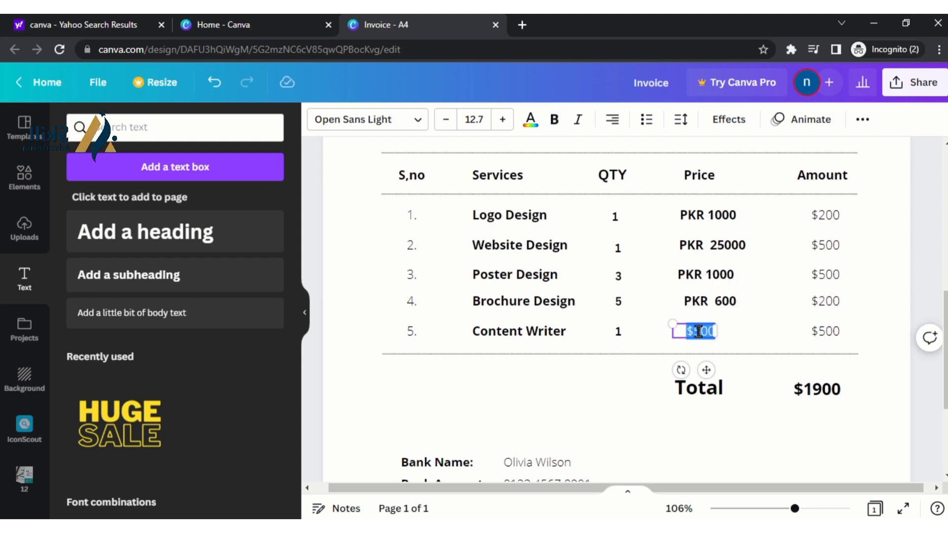
text(PK)
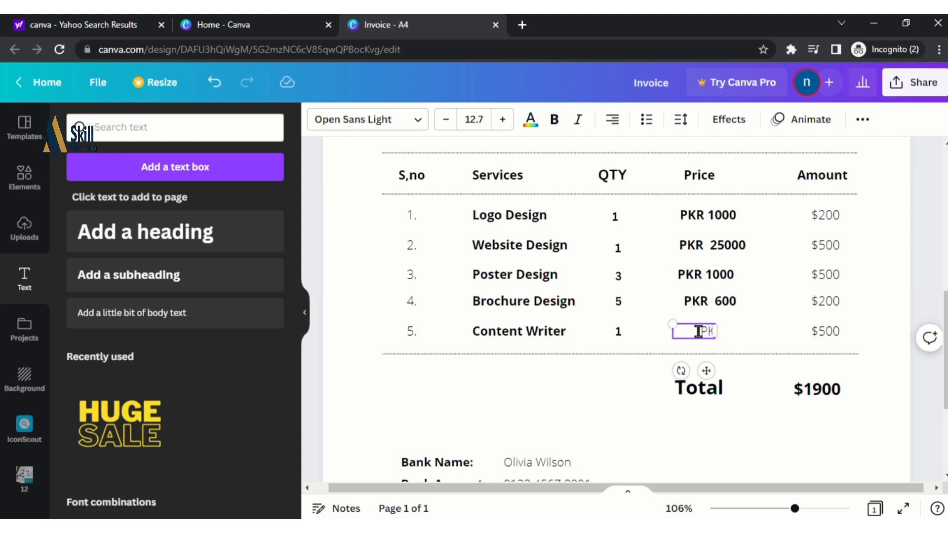
text(R 5000)
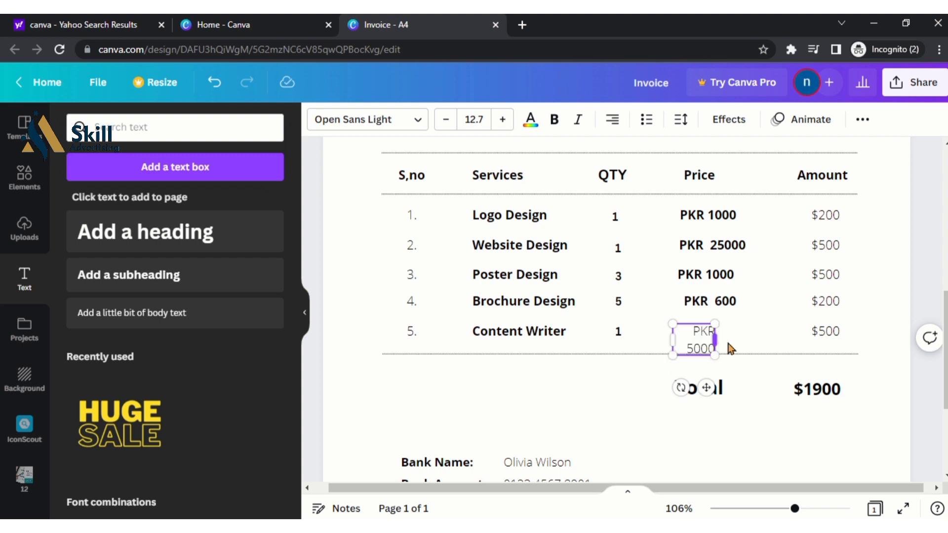
drag(720, 334, 742, 331)
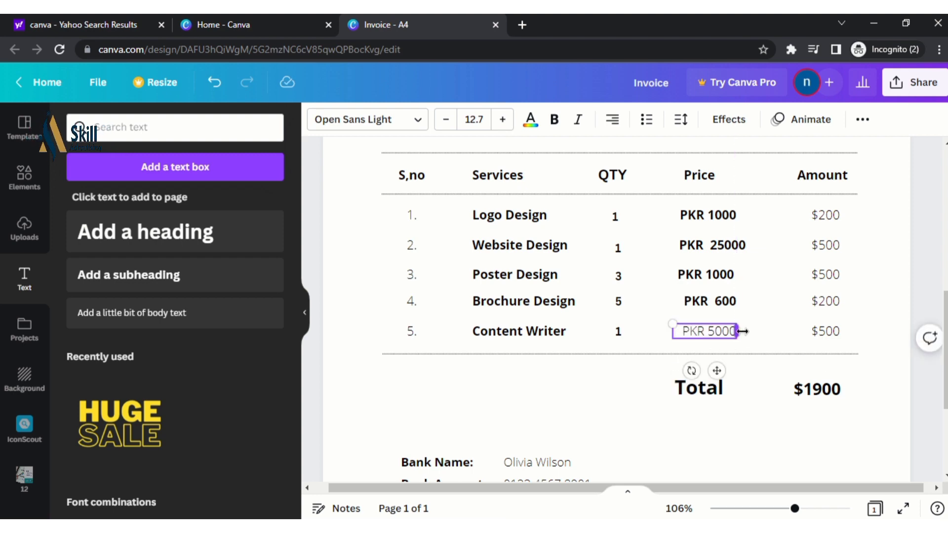
key(ctrl+a)
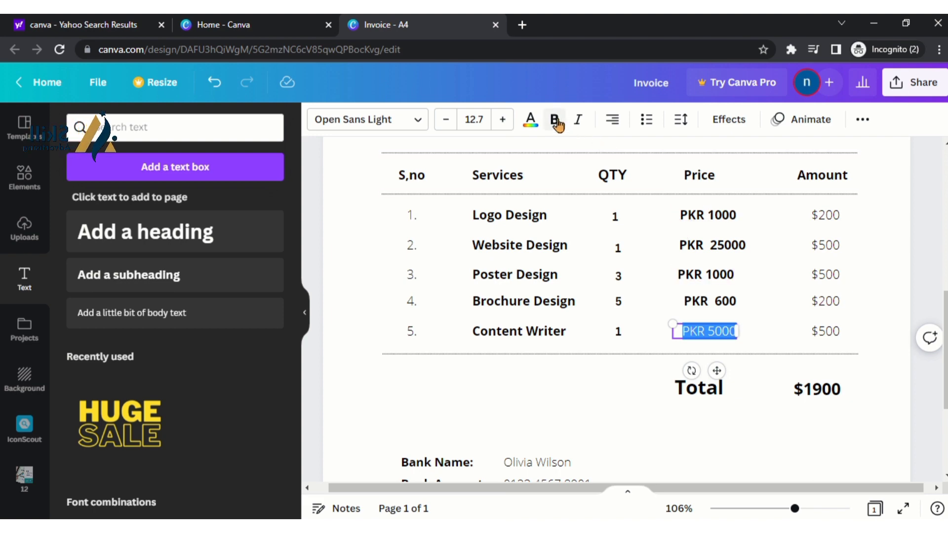
click(554, 119)
Remove list numbering from all five prices and left-align them
shift+click(709, 302)
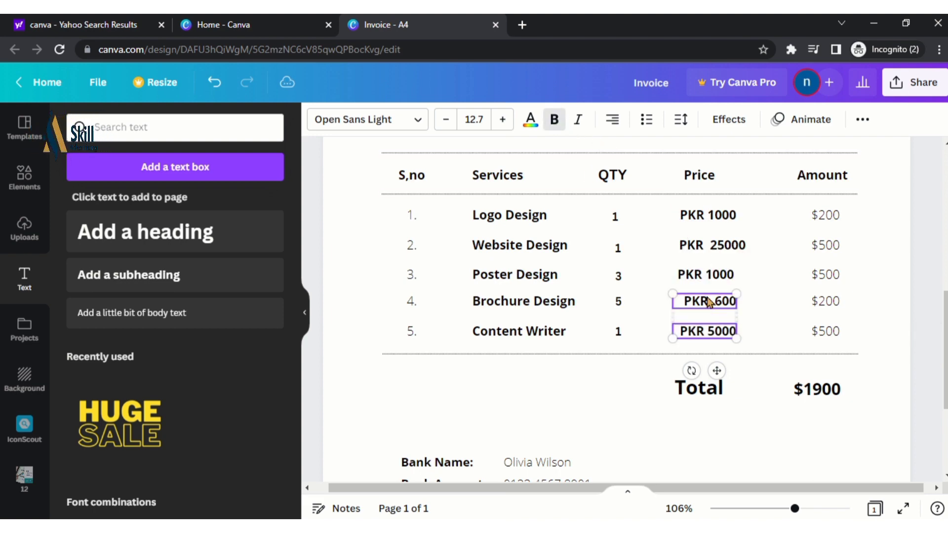
shift+click(706, 275)
shift+click(701, 246)
shift+click(713, 225)
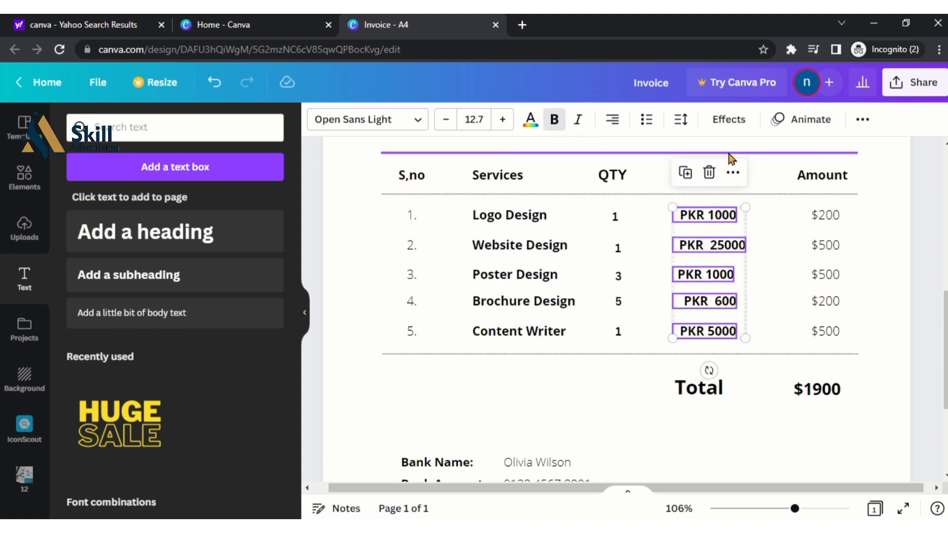
click(647, 120)
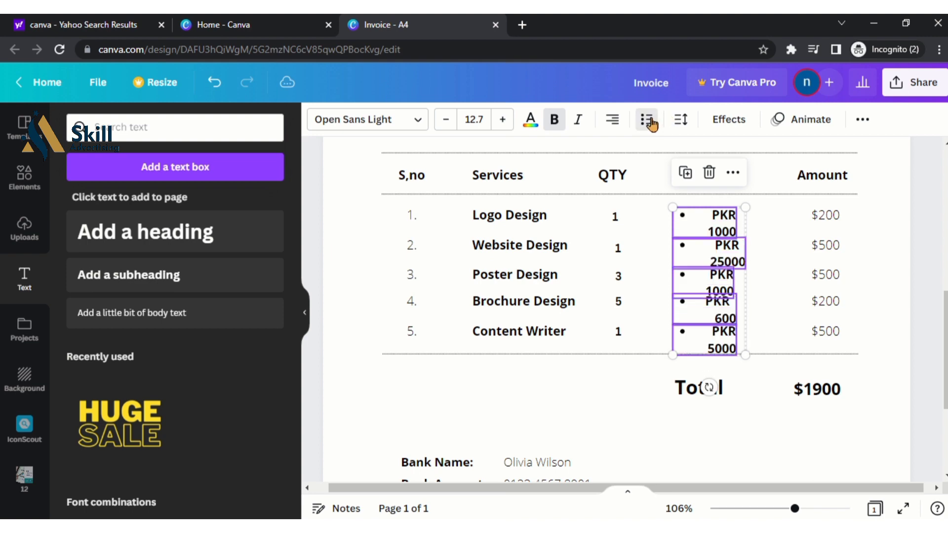
click(681, 120)
click(647, 120)
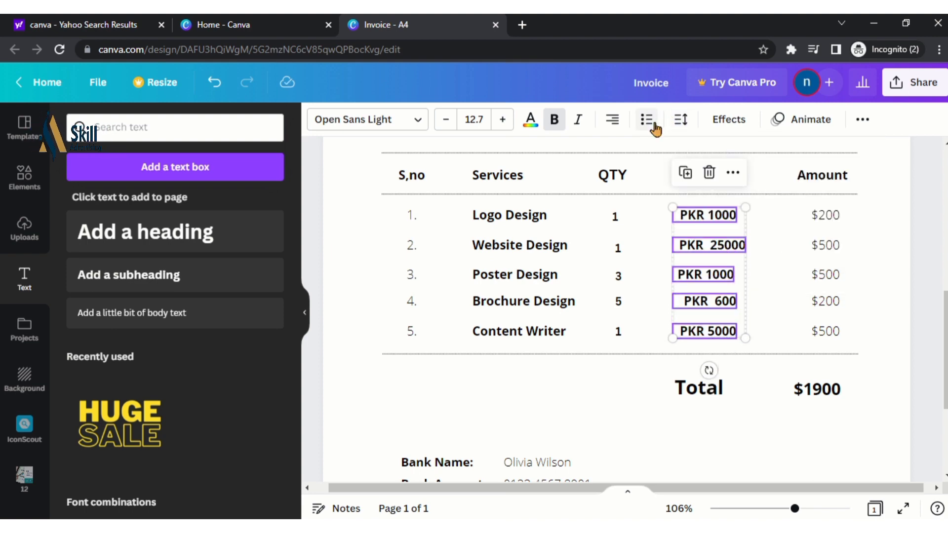
click(612, 120)
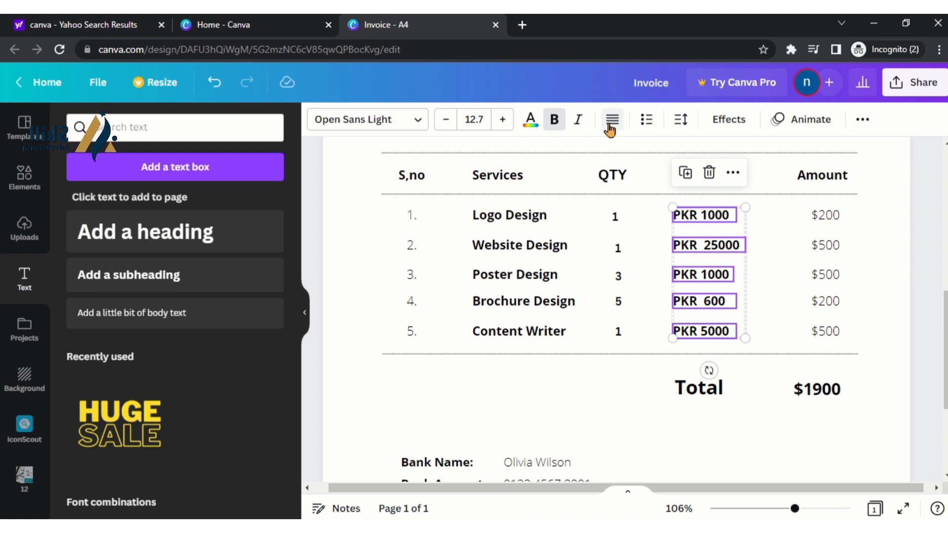
click(774, 245)
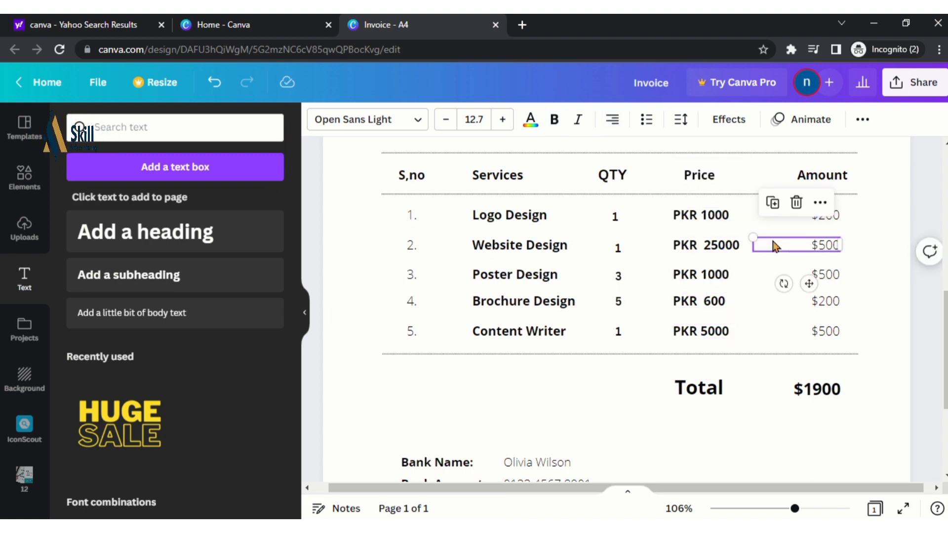
Delete the old dollar amounts in rows 2 to 5 of the Amount column
click(848, 218)
click(838, 216)
drag(837, 215, 813, 215)
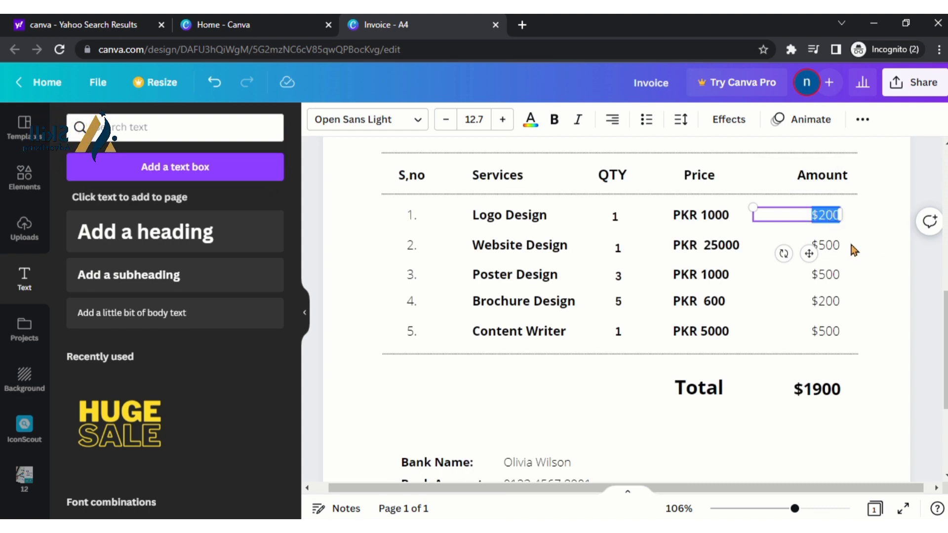
click(827, 245)
click(796, 202)
click(829, 276)
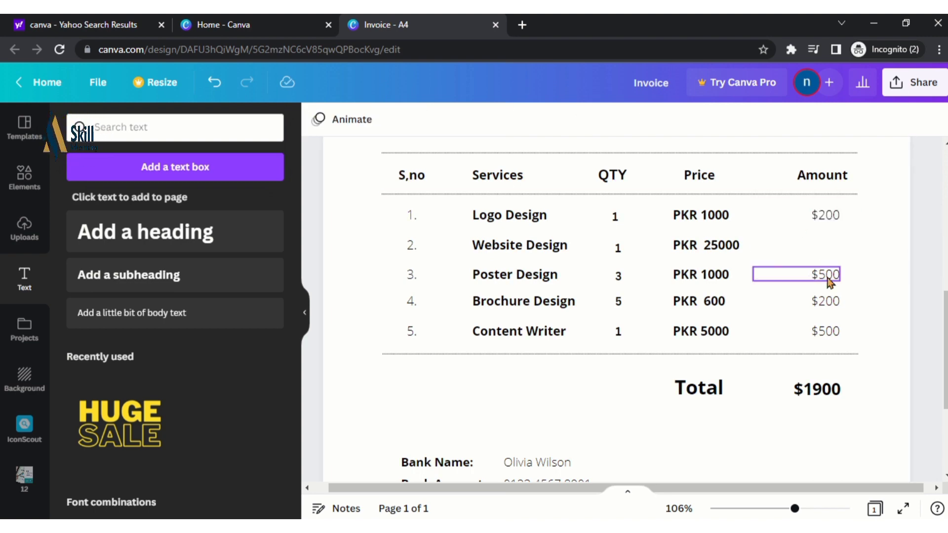
key(Delete)
click(828, 302)
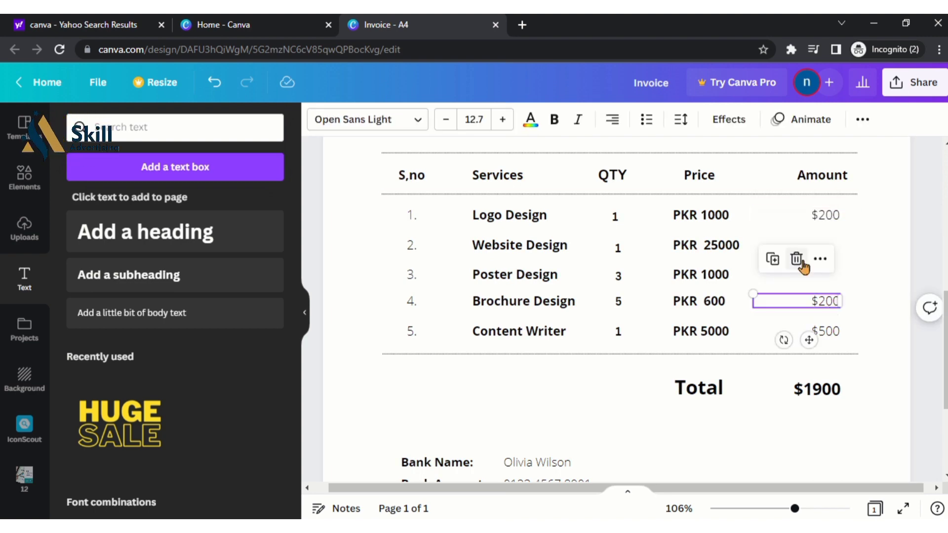
click(800, 259)
click(827, 331)
click(797, 288)
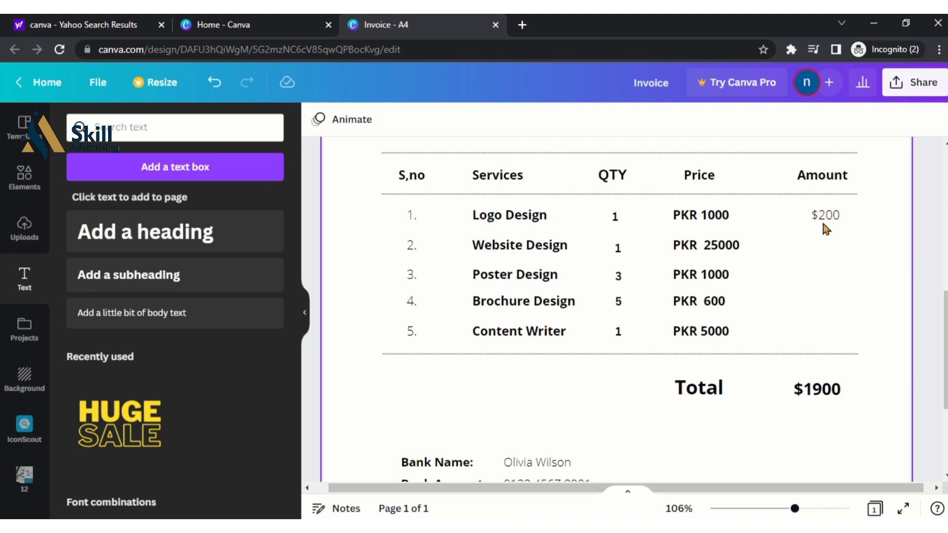
Replace the row 1 $200 amount with bold 'PKR 1000'
click(823, 214)
double_click(821, 213)
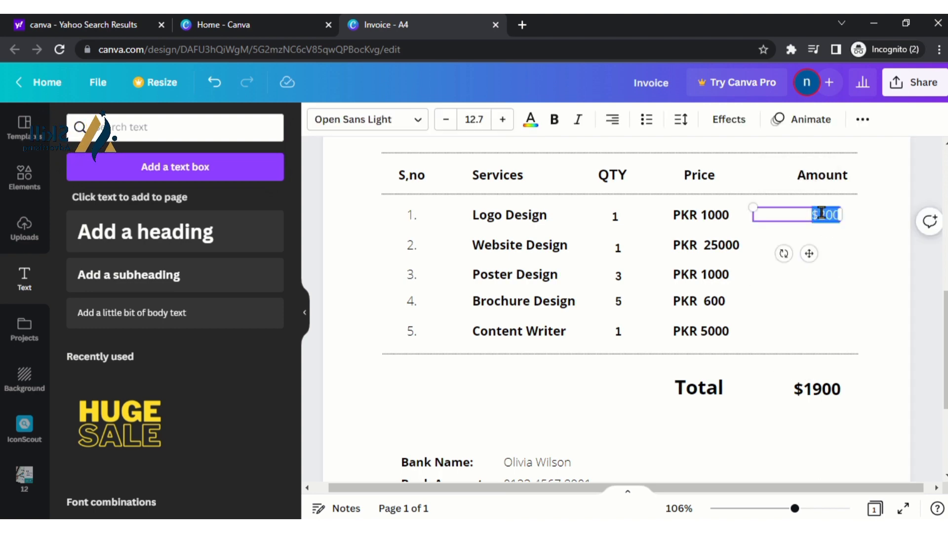
text(PKR)
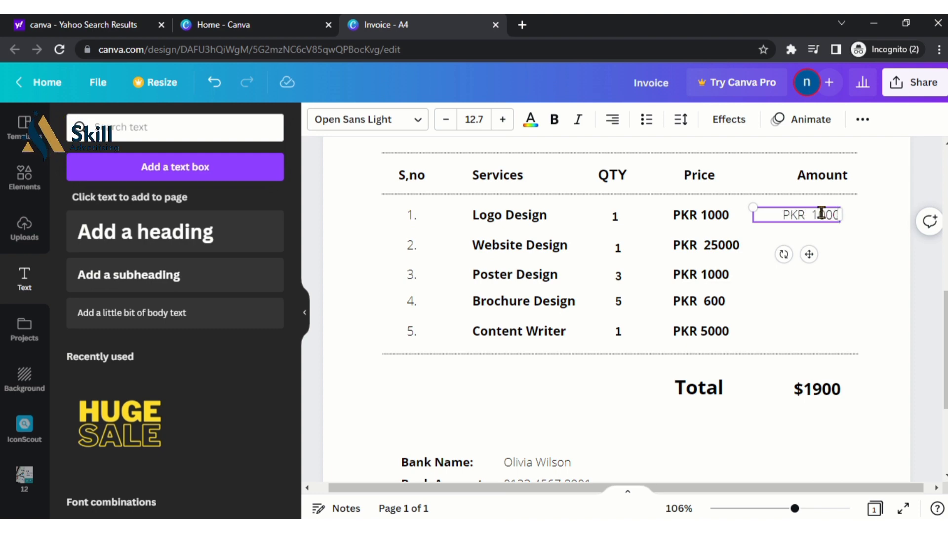
key(ctrl+a)
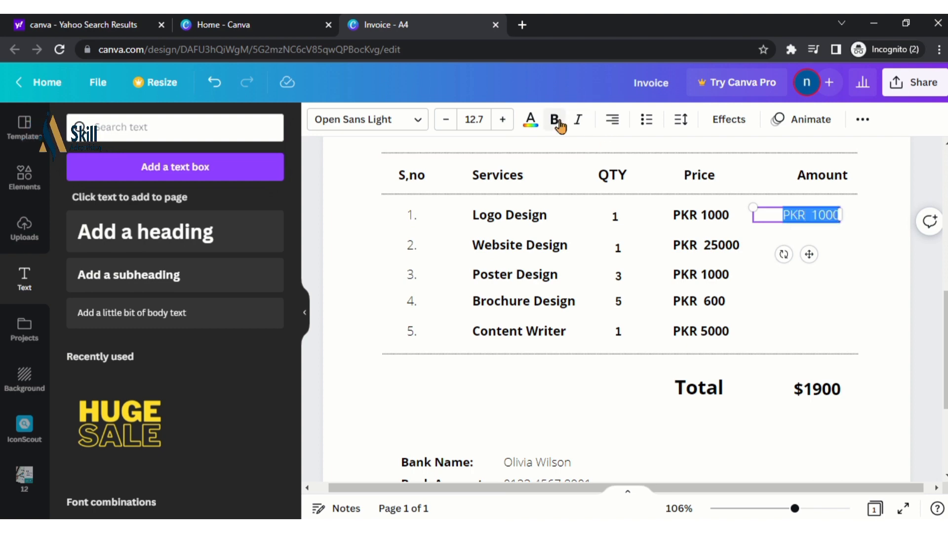
click(554, 119)
Duplicate the amount into the Website Design row as PKR 25000
right_click(808, 254)
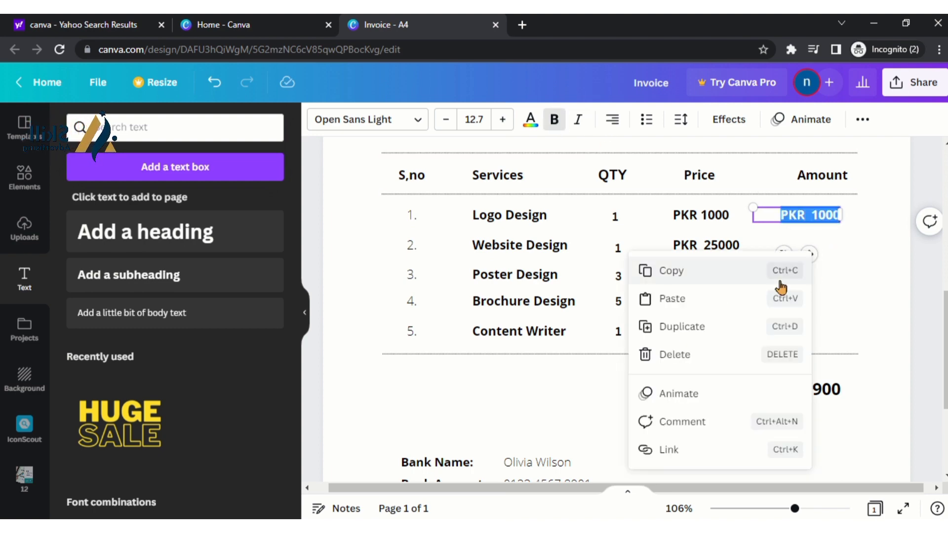
click(715, 327)
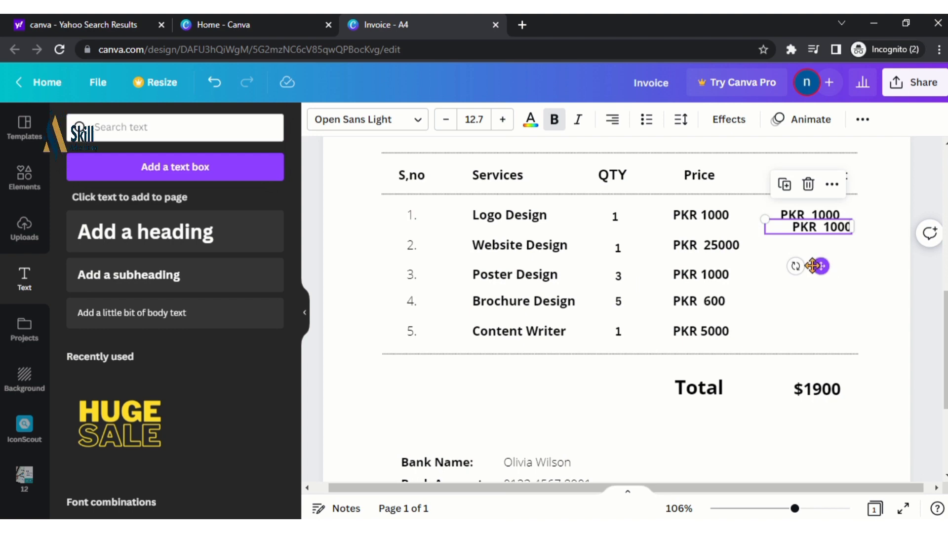
drag(822, 265, 800, 282)
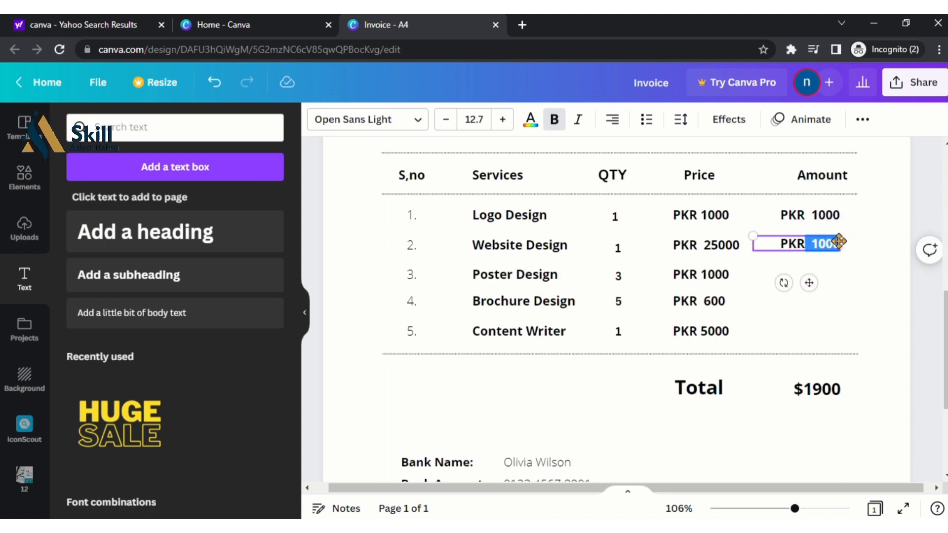
key(BackSpace)
text(25000)
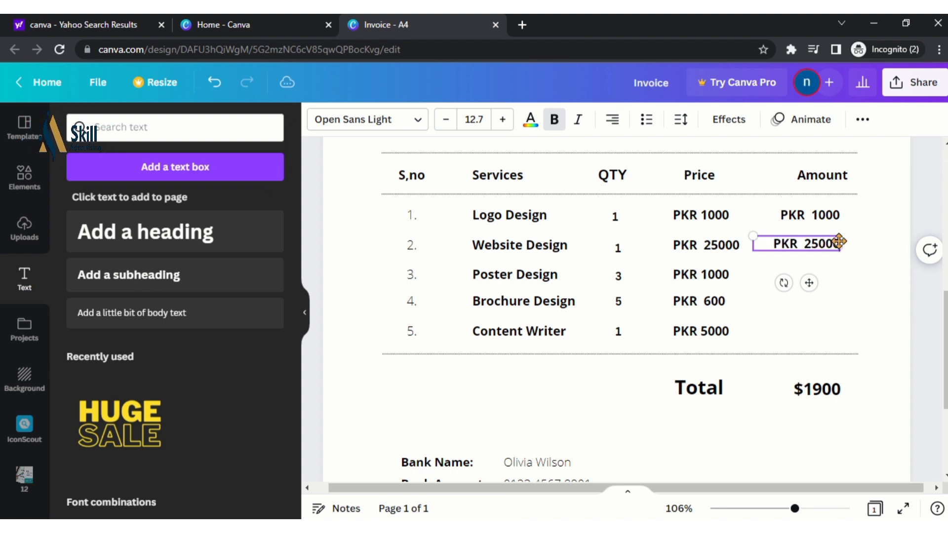
Duplicate amounts into the Poster Design and Brochure Design rows as PKR 3000 each
right_click(804, 285)
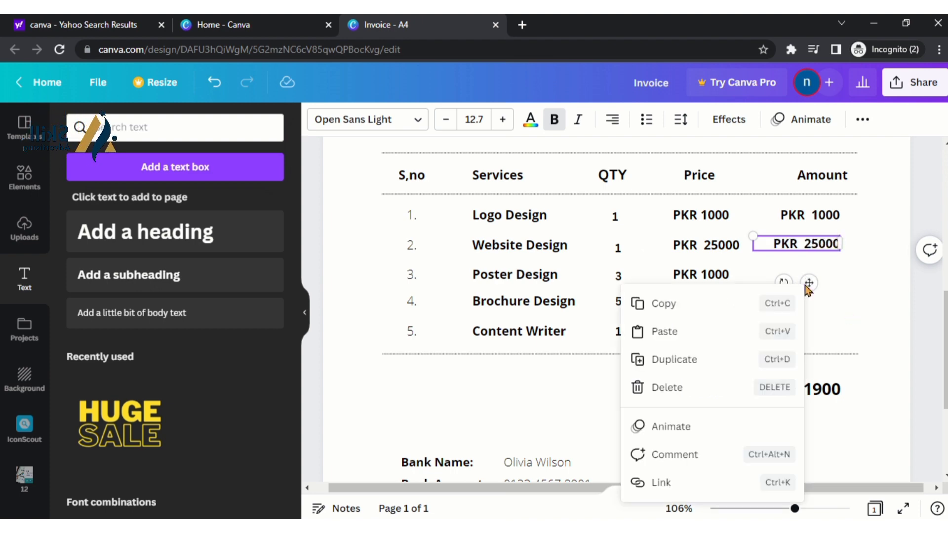
click(728, 364)
drag(807, 276, 809, 286)
double_click(810, 277)
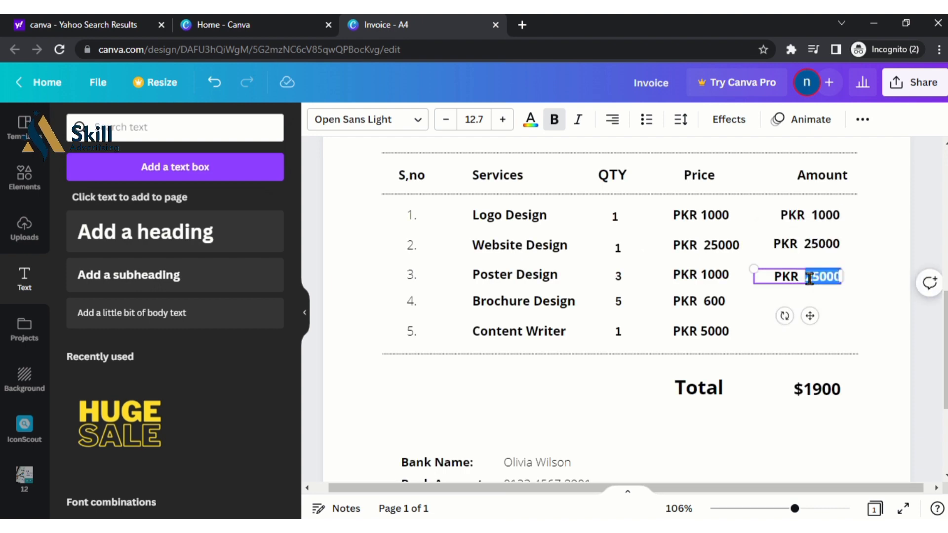
text(30)
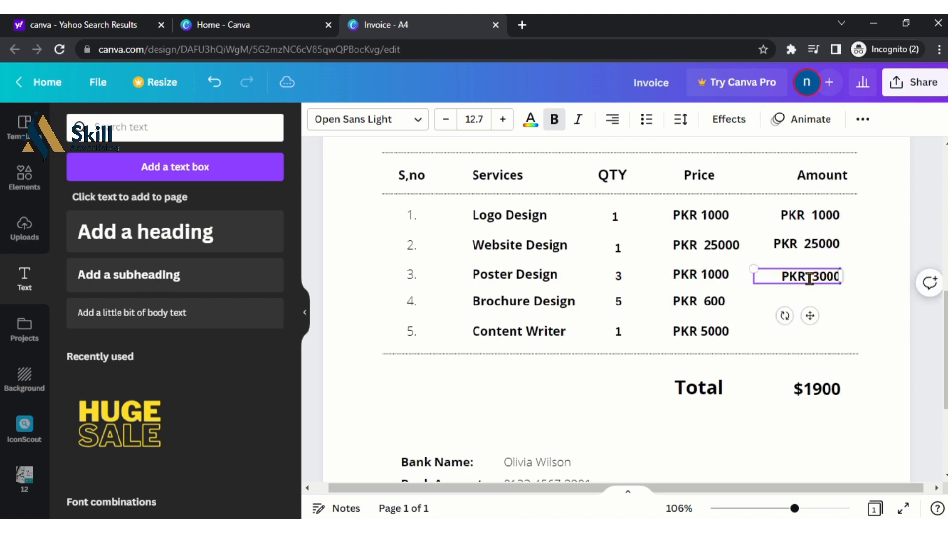
right_click(814, 316)
click(718, 374)
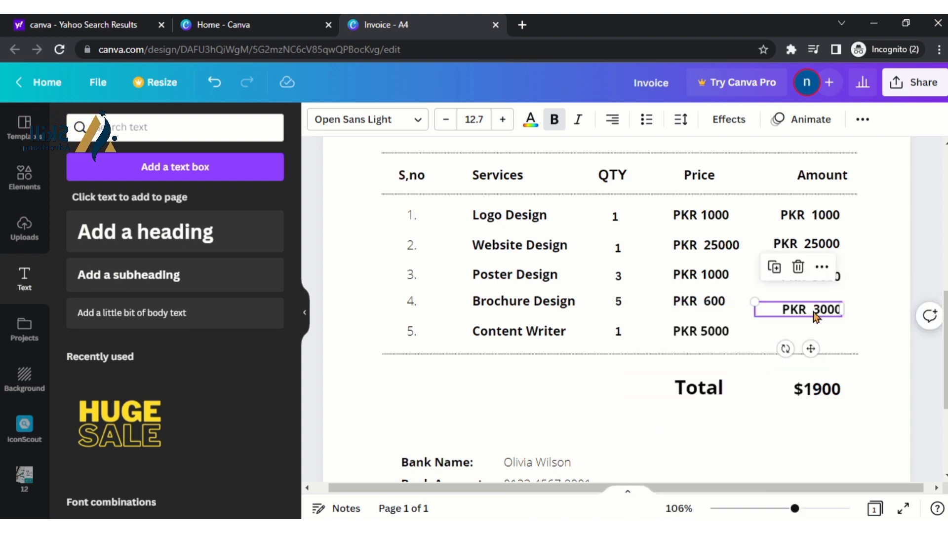
drag(806, 315, 805, 306)
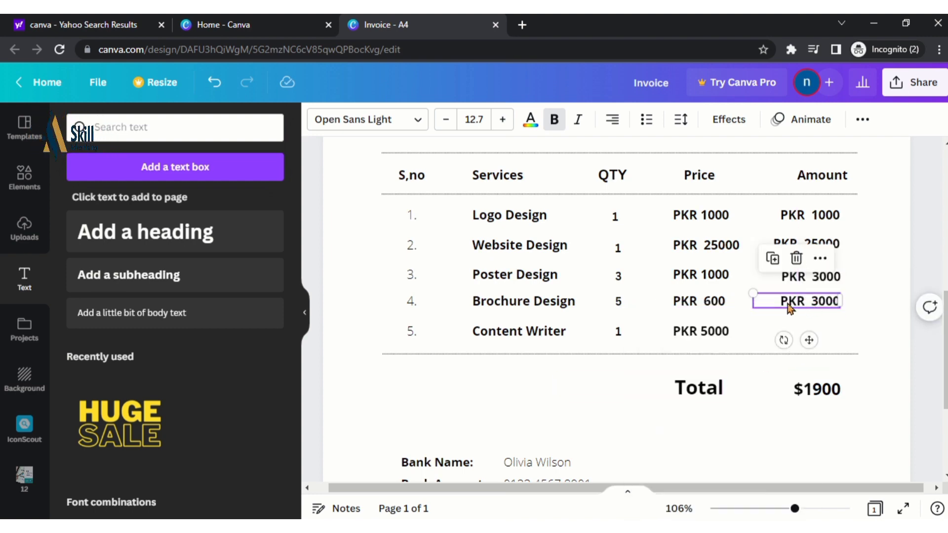
click(813, 302)
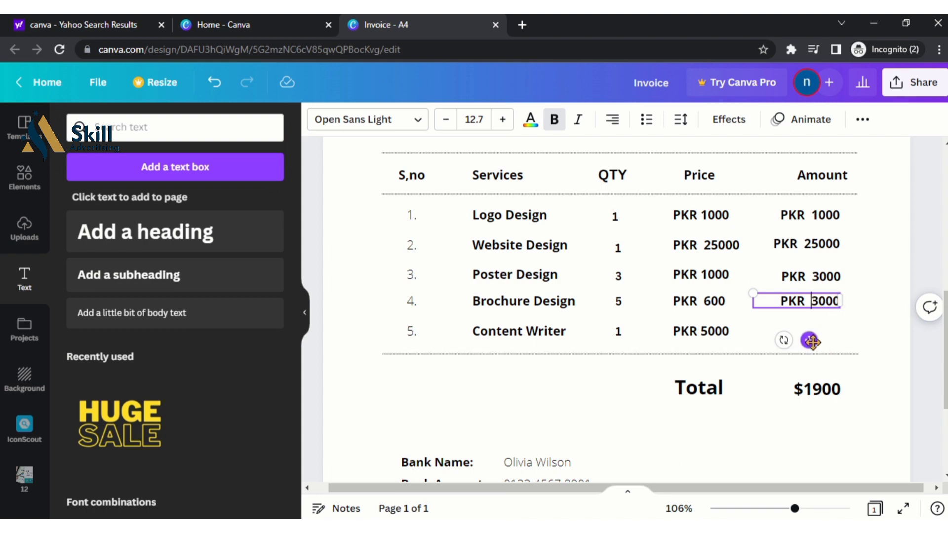
mouse_move(809, 344)
mouse_down()
mouse_move(824, 343)
mouse_move(808, 343)
mouse_up()
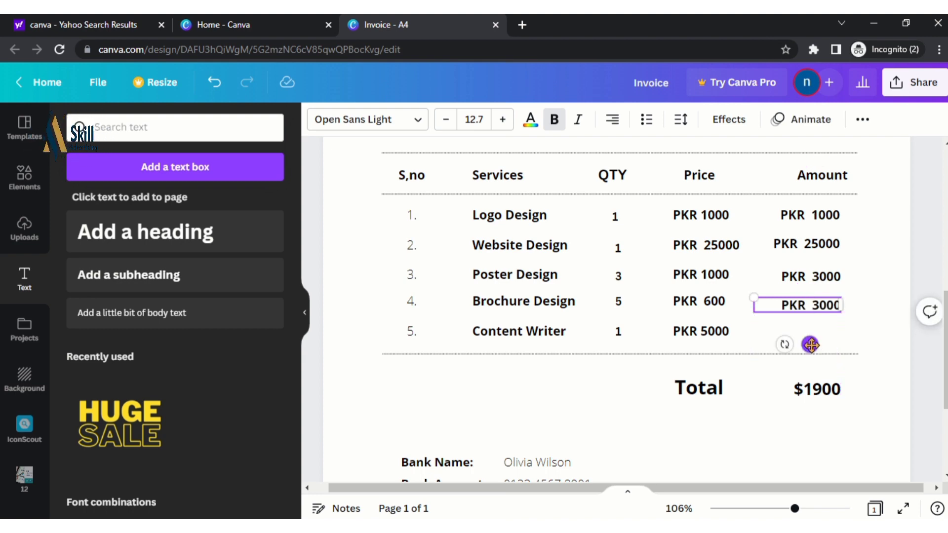
Duplicate the amount into the Content Writer row and change it to PKR 5000
right_click(810, 355)
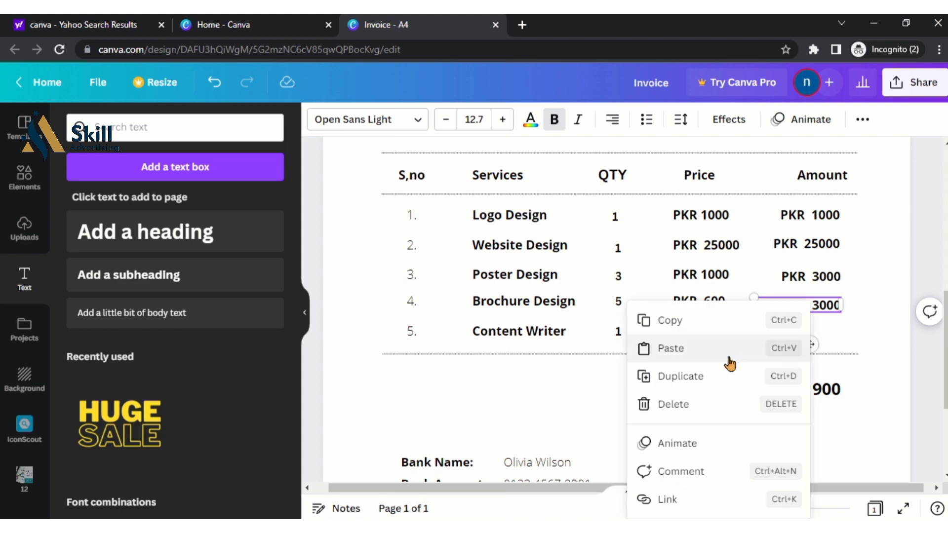
click(712, 376)
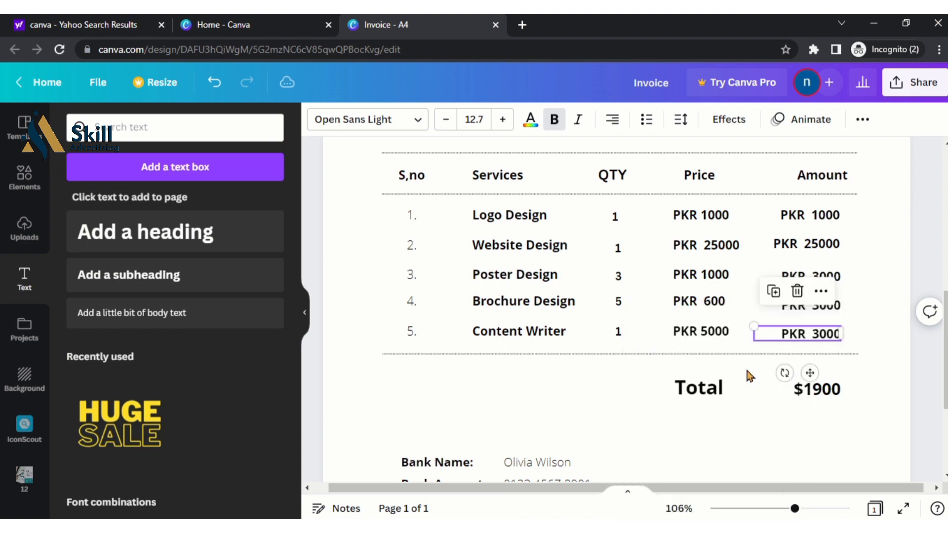
click(812, 337)
drag(823, 333, 841, 334)
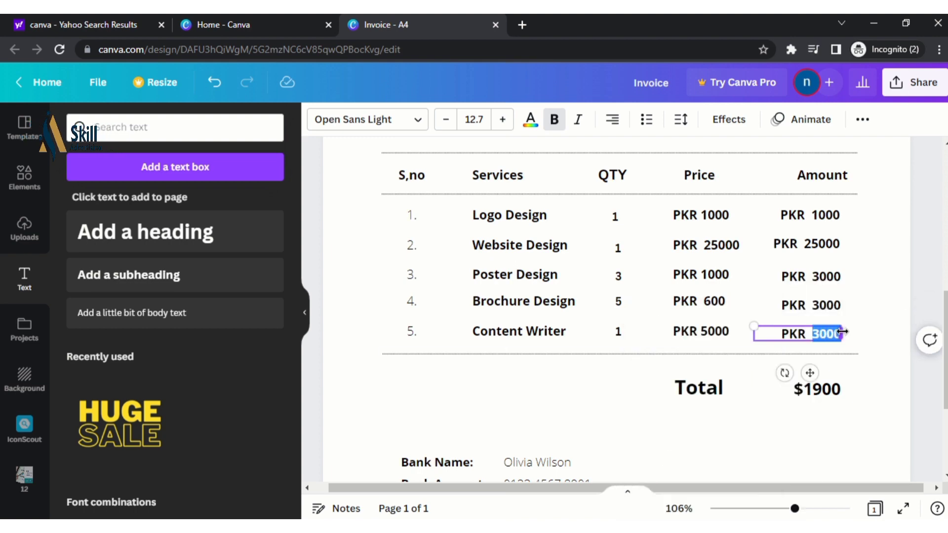
text(5000)
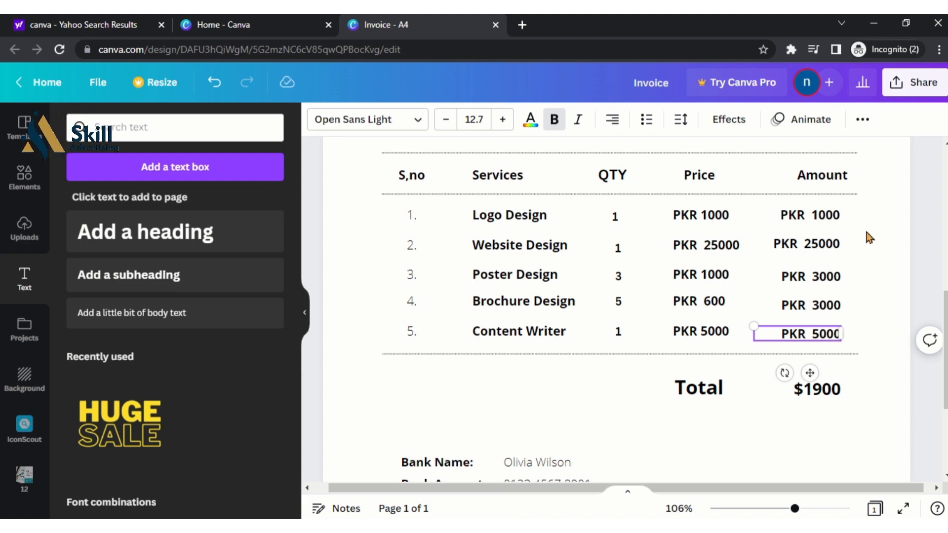
click(870, 345)
click(794, 398)
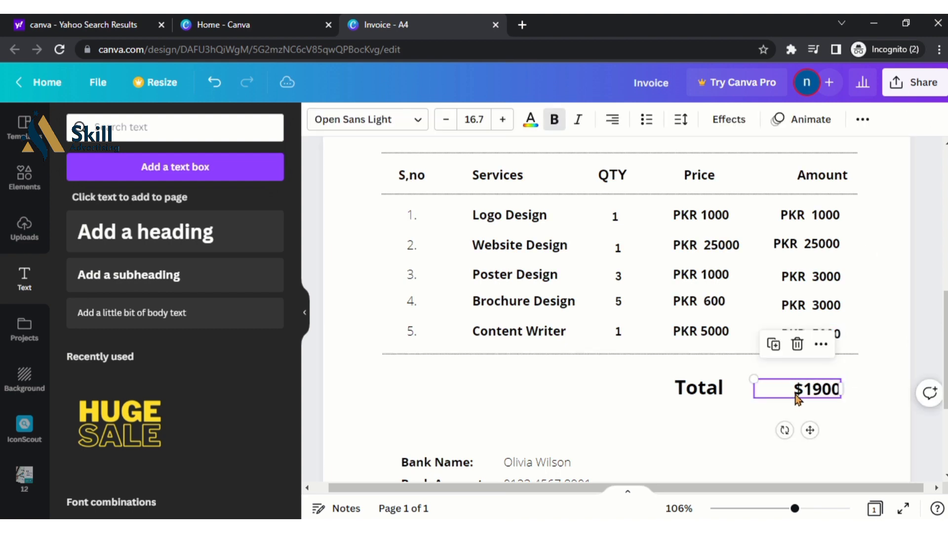
Change the $1900 total to PKR 37000 and bold serial numbers 1 to 5
double_click(799, 387)
text(PKR 37000)
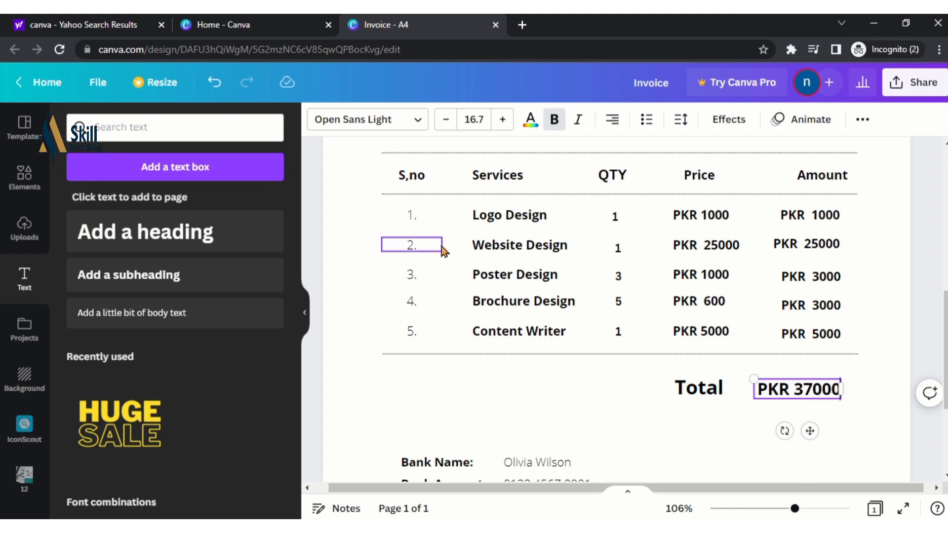
click(419, 248)
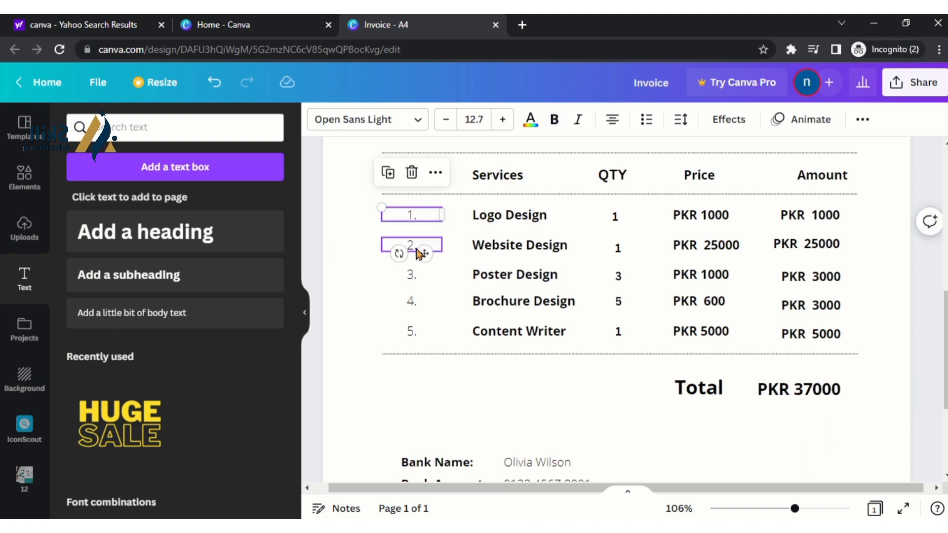
shift+click(411, 280)
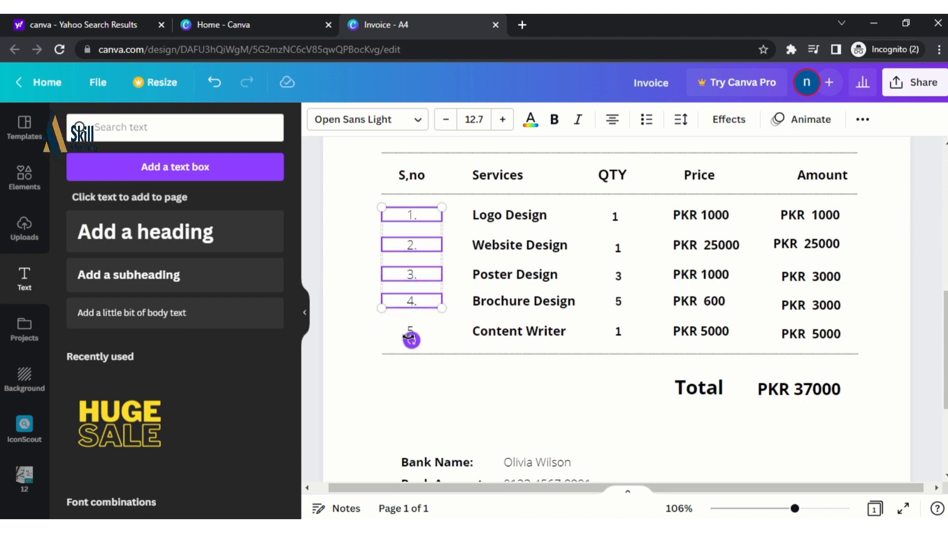
click(553, 119)
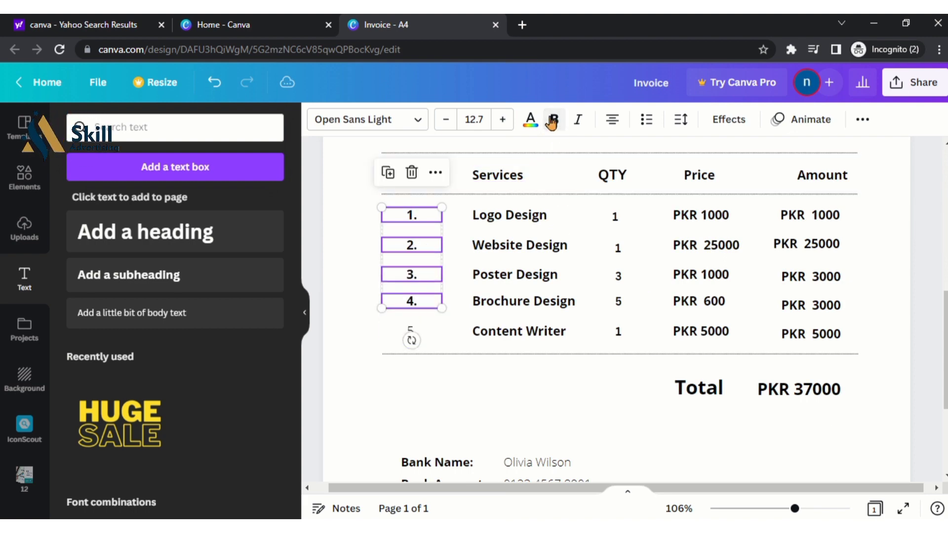
click(415, 334)
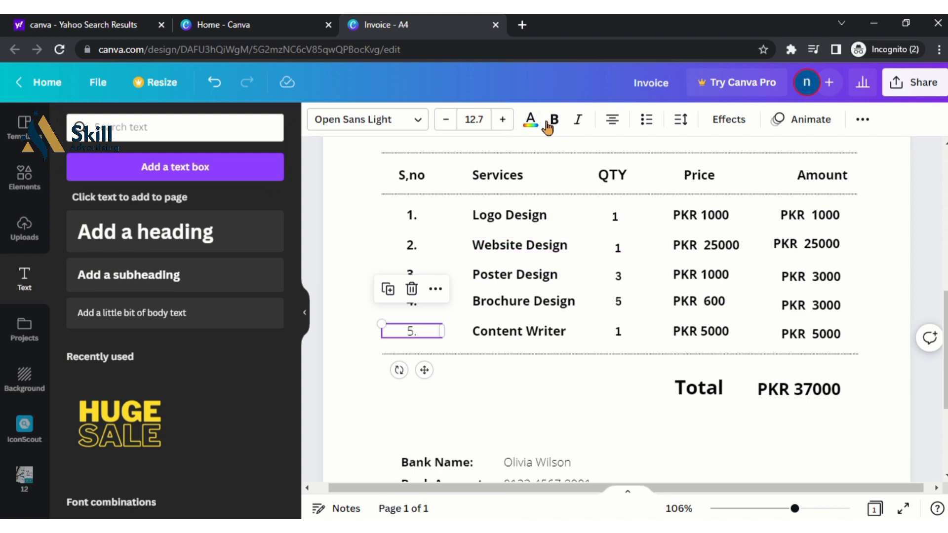
click(534, 410)
scroll(518, 338, down, 4)
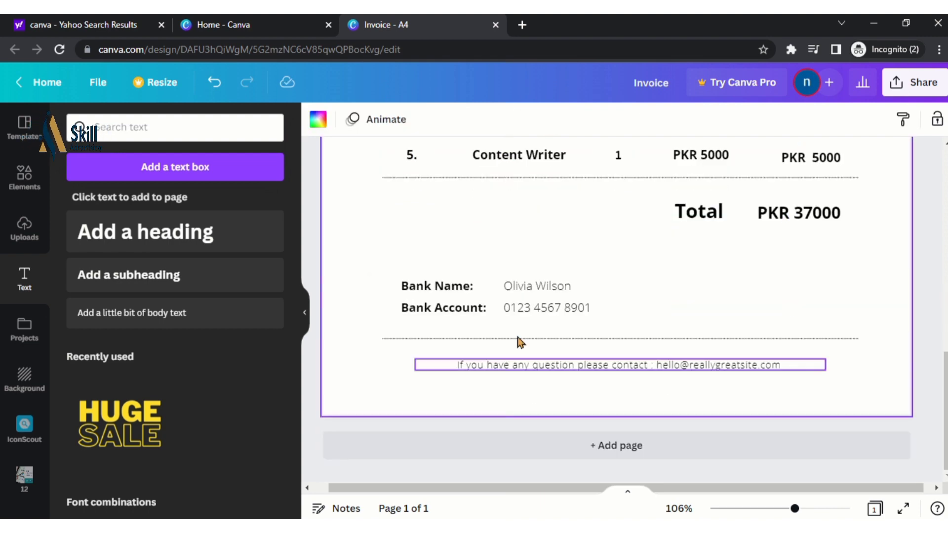
Make the footer contact line bold
click(522, 291)
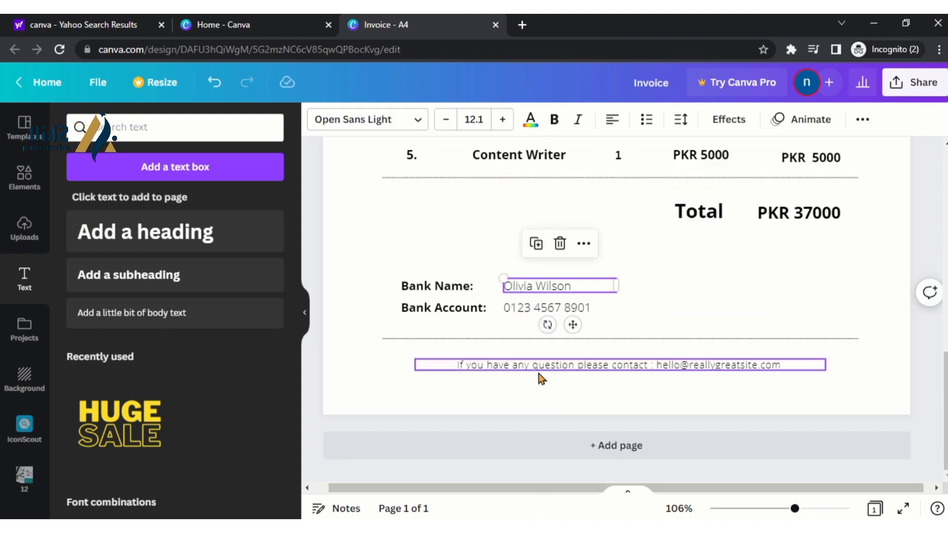
click(689, 375)
click(681, 366)
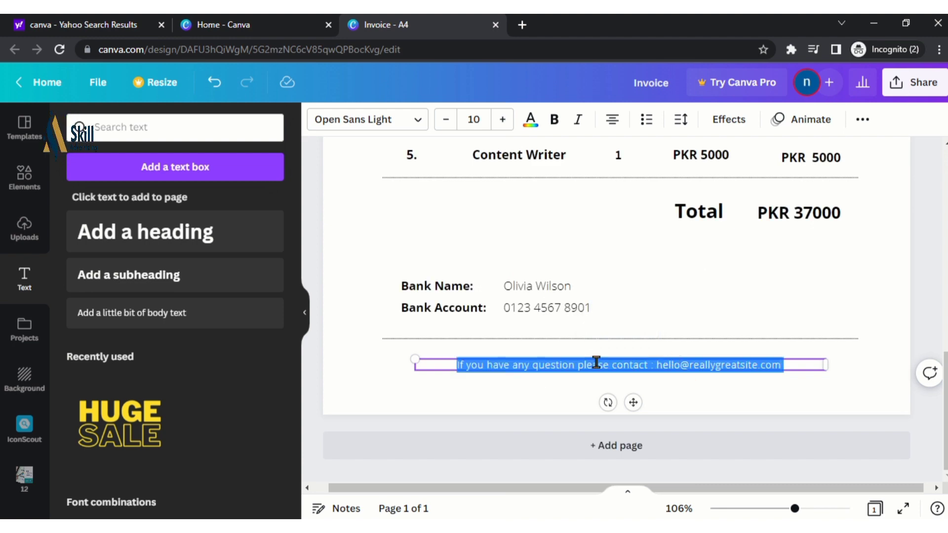
click(554, 119)
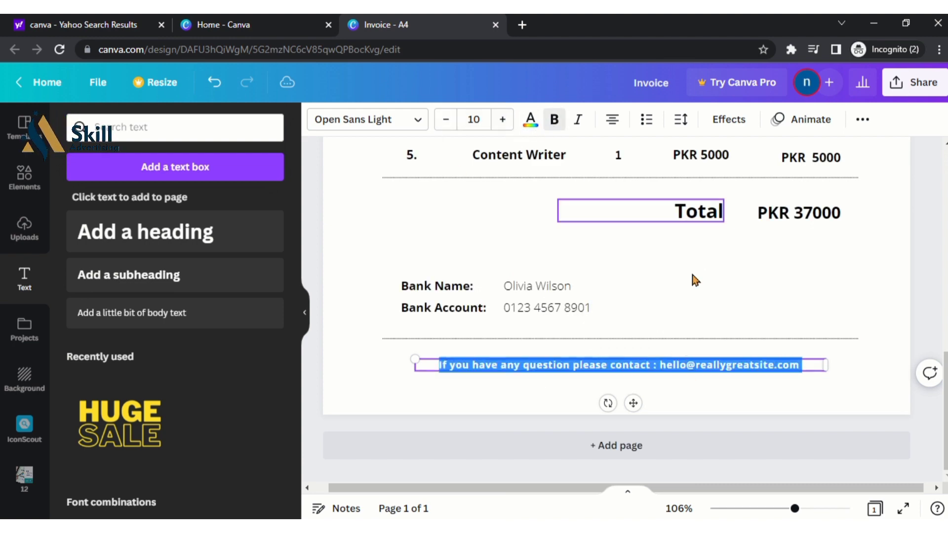
Replace the footer's sample e-mail with the Skill Advertising admin e-mail address
double_click(690, 365)
drag(660, 362, 792, 356)
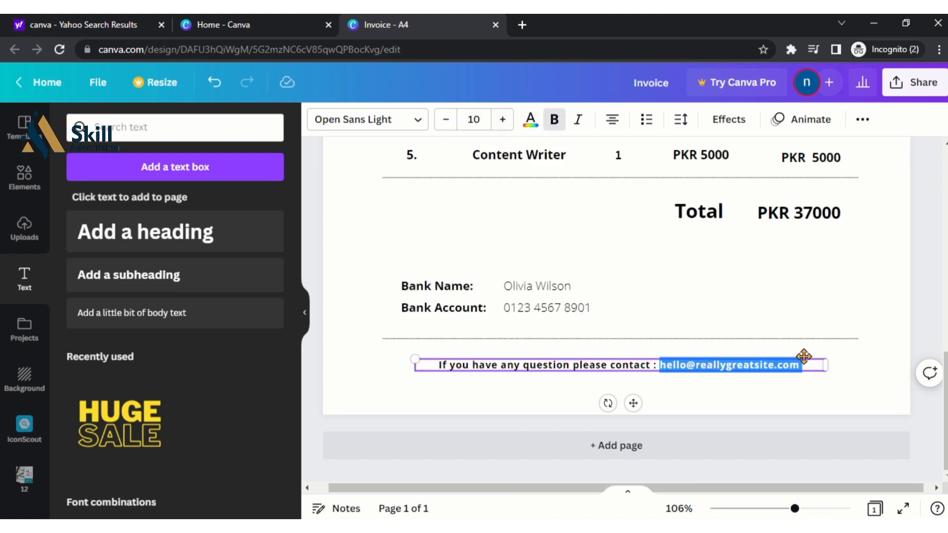
text(ADMI)
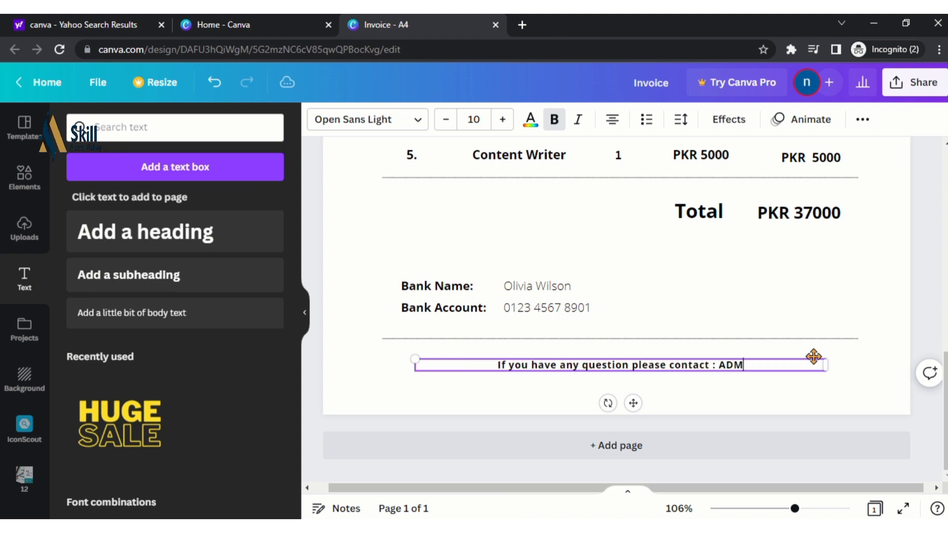
key(BackSpace)
key(BackSpace)
key(BackSpace)
key(BackSpace)
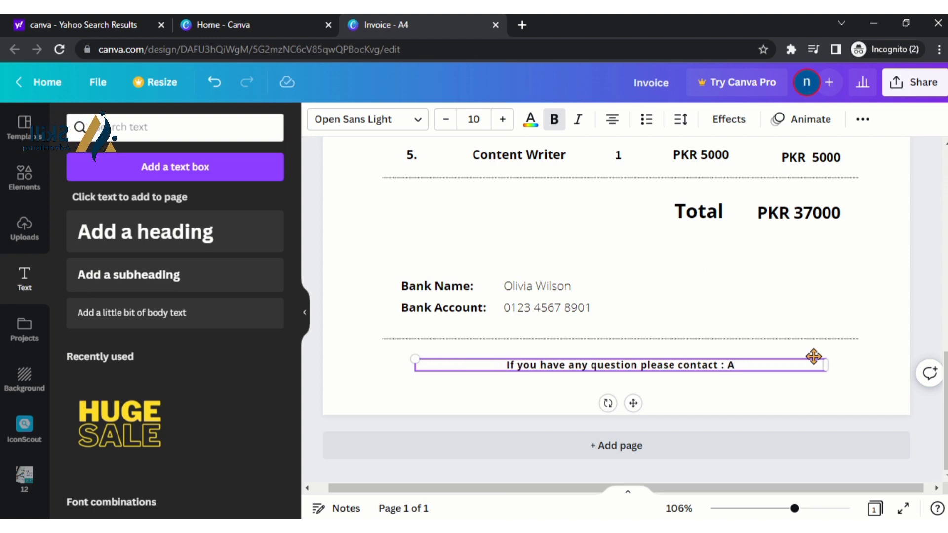
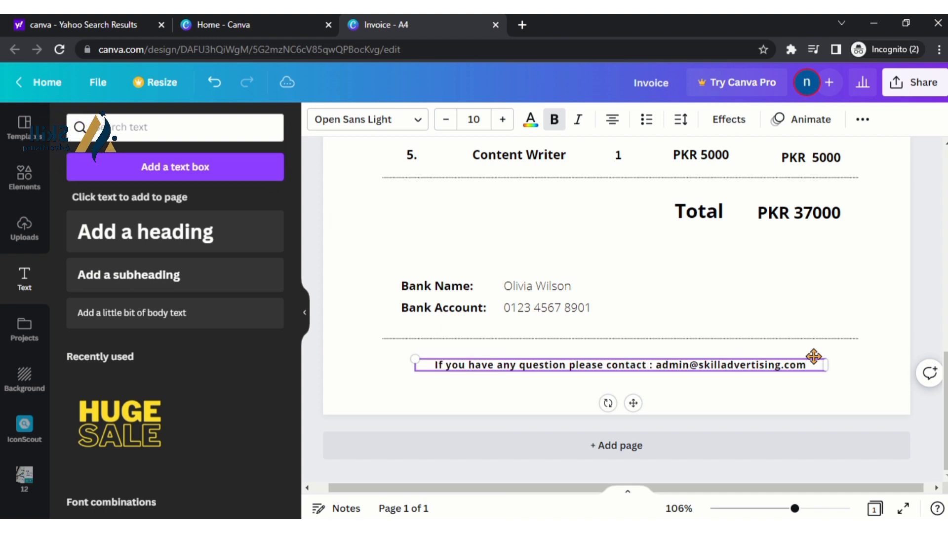
Bold both bank detail values
scroll(772, 328, up, 4)
scroll(522, 444, down, 4)
click(546, 288)
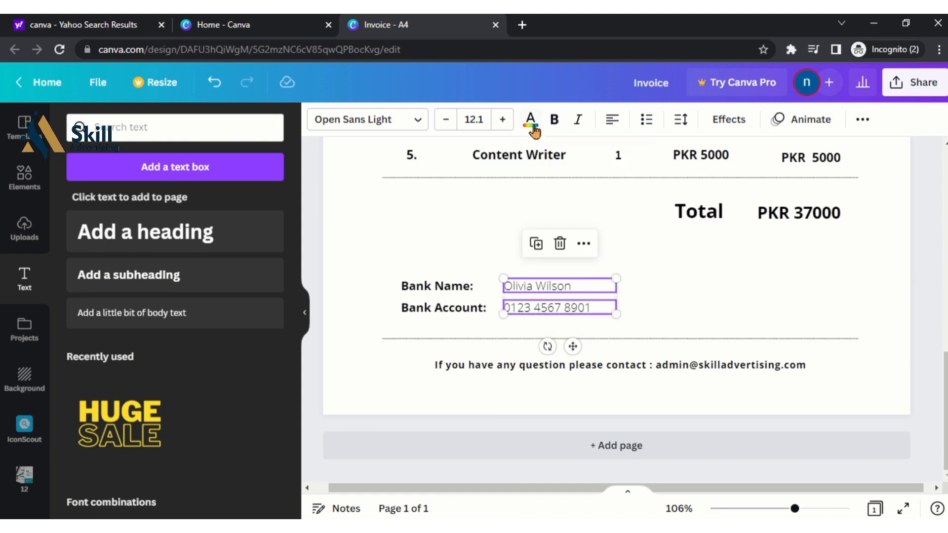
click(553, 119)
click(741, 289)
Zoom the invoice page to 72% to view it whole
scroll(741, 289, up, 6)
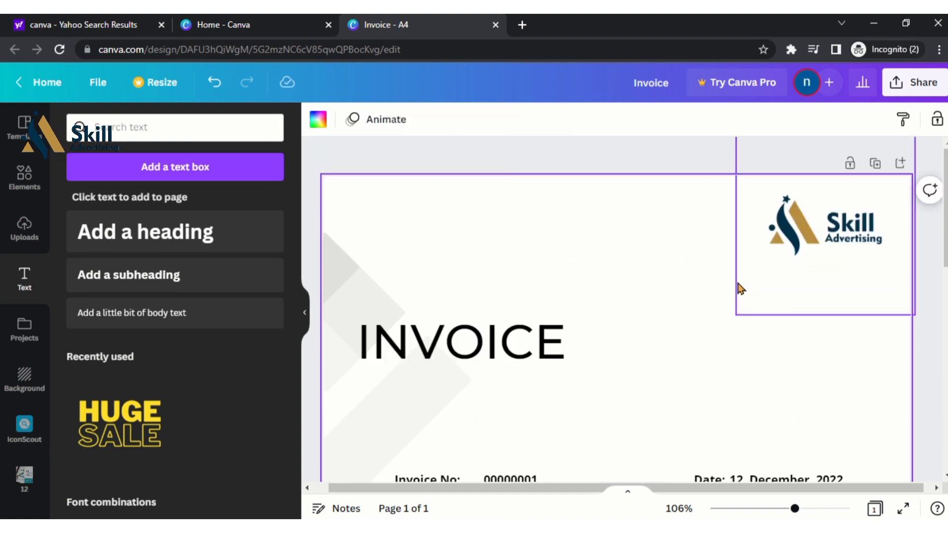
scroll(741, 304, down, 2)
scroll(706, 328, down, 5)
scroll(706, 330, up, 8)
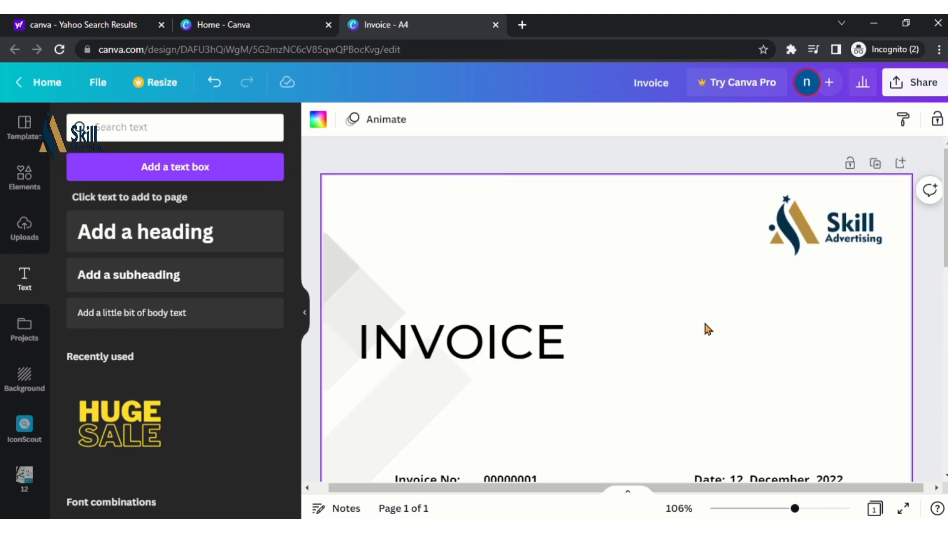
click(750, 512)
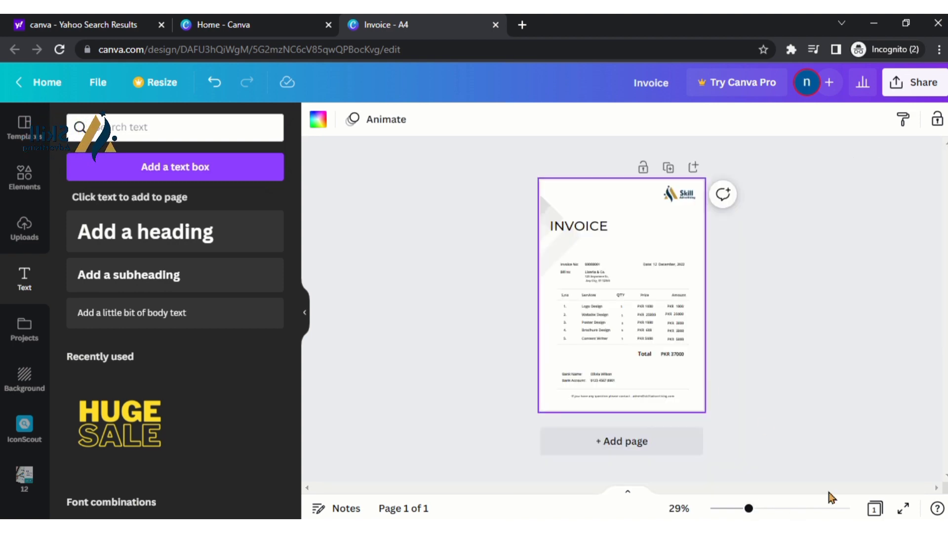
click(781, 508)
scroll(712, 342, down, 3)
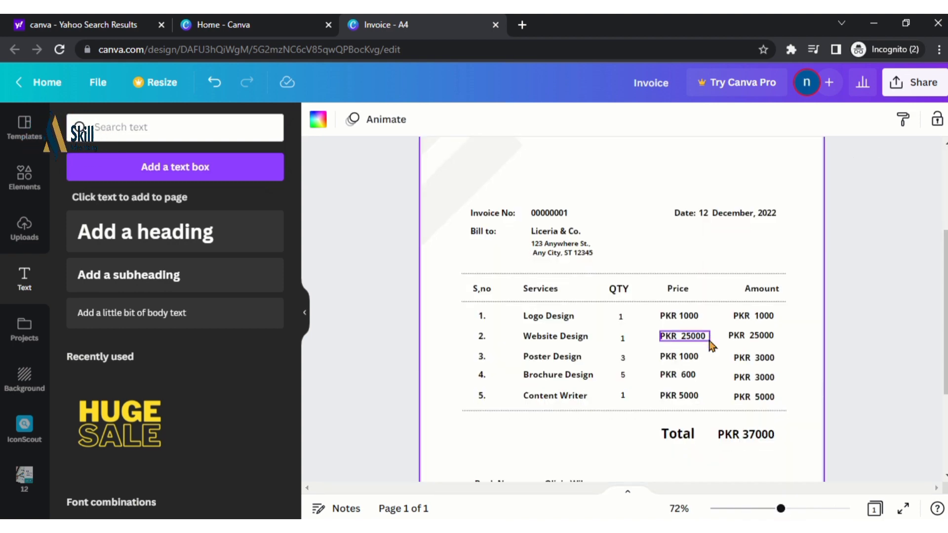
scroll(709, 340, up, 6)
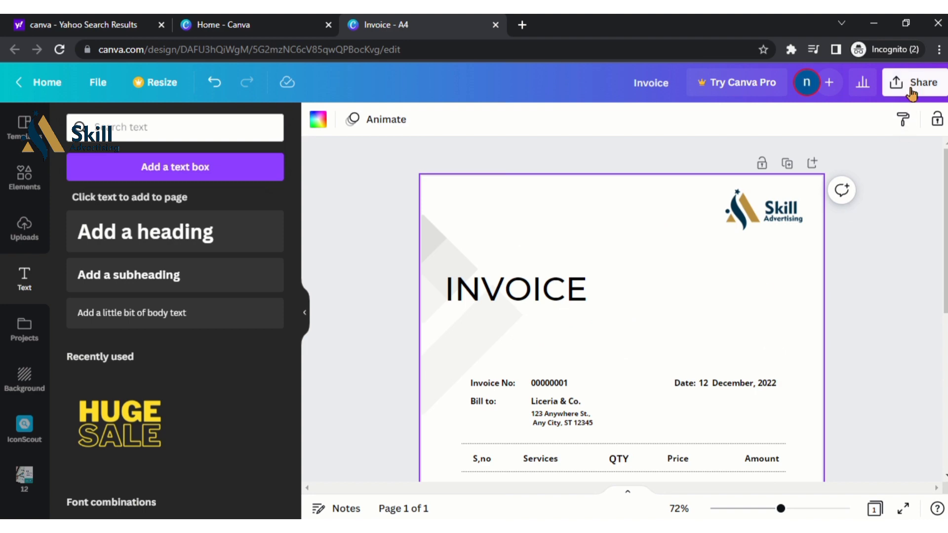
Download the invoice from Share as a PDF Standard file
click(912, 93)
scroll(783, 366, down, 1)
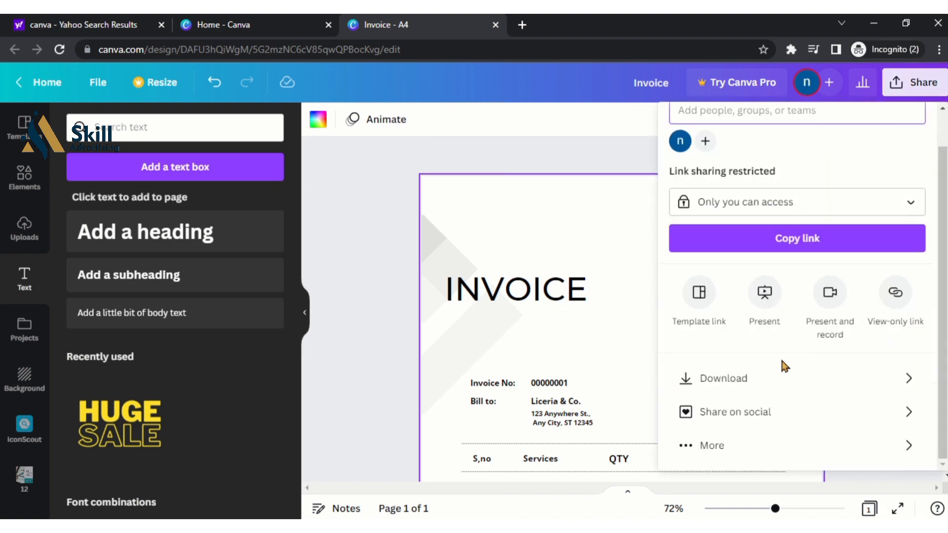
click(782, 380)
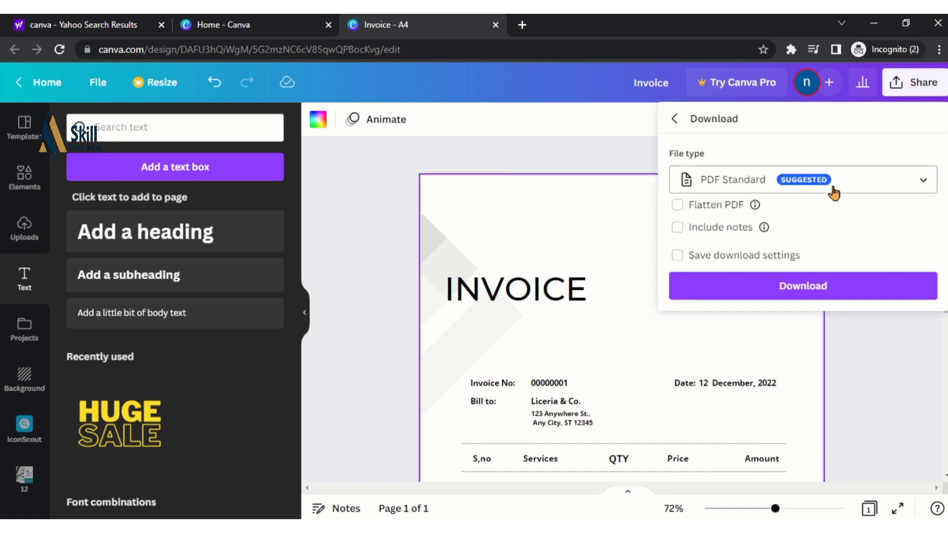
click(842, 286)
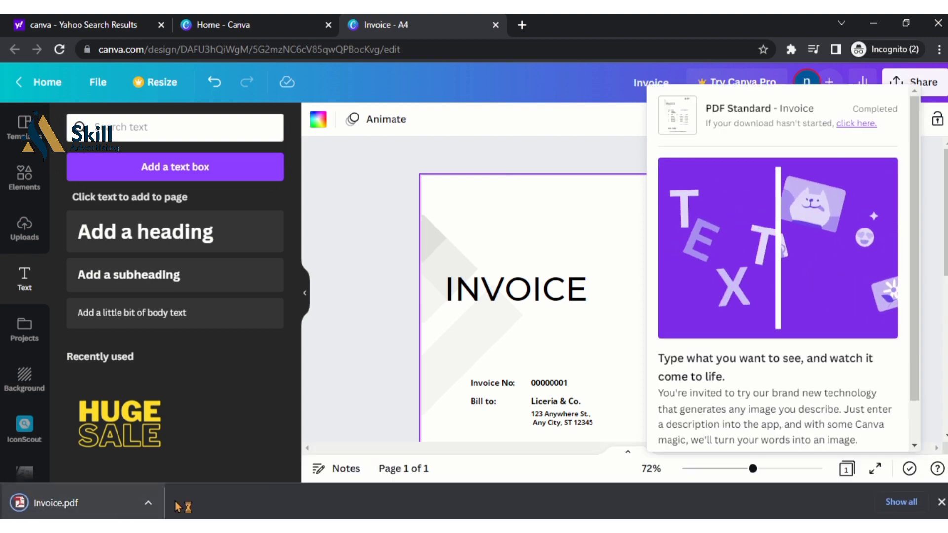
Open the options menu for Invoice.pdf on the browser's download shelf
click(148, 503)
click(148, 503)
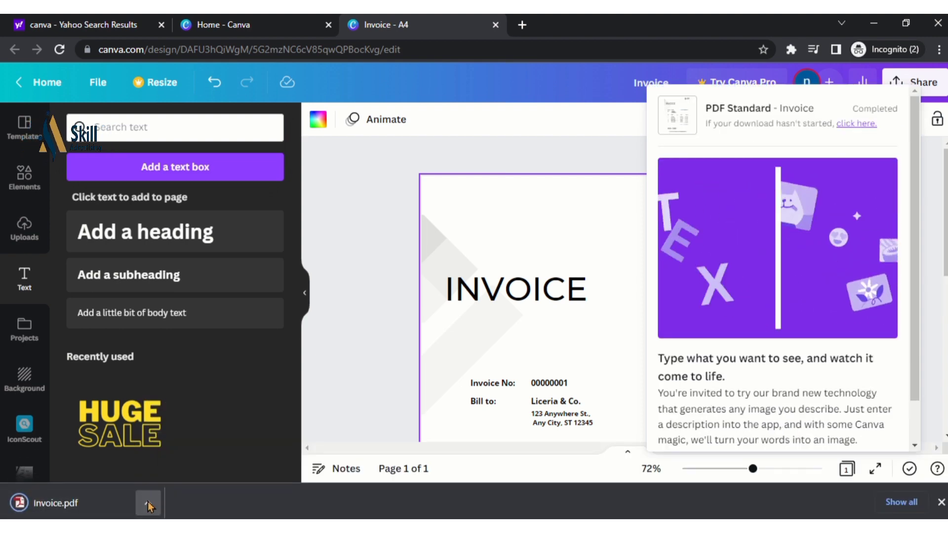
click(148, 503)
click(148, 503)
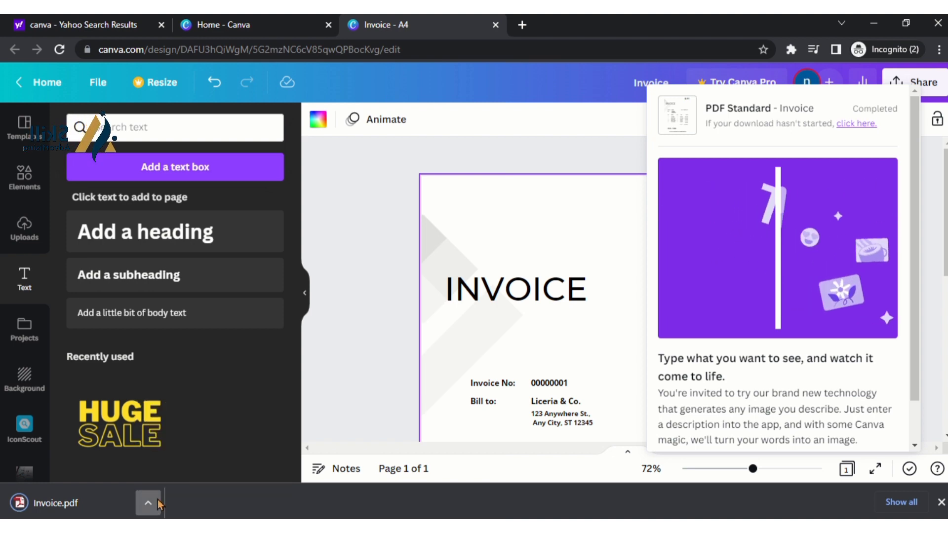
click(157, 501)
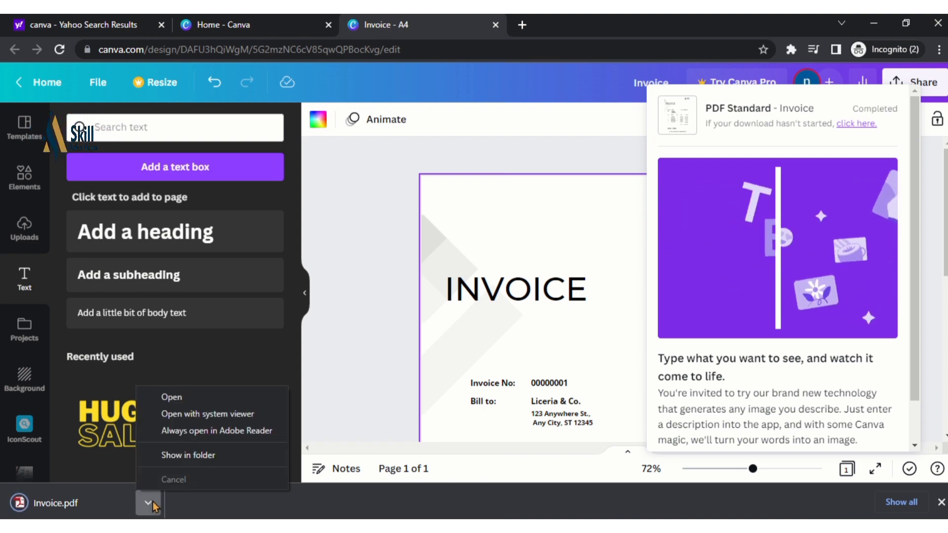
Open Invoice.pdf and review the services table, PKR 37000 total and contact line
click(194, 405)
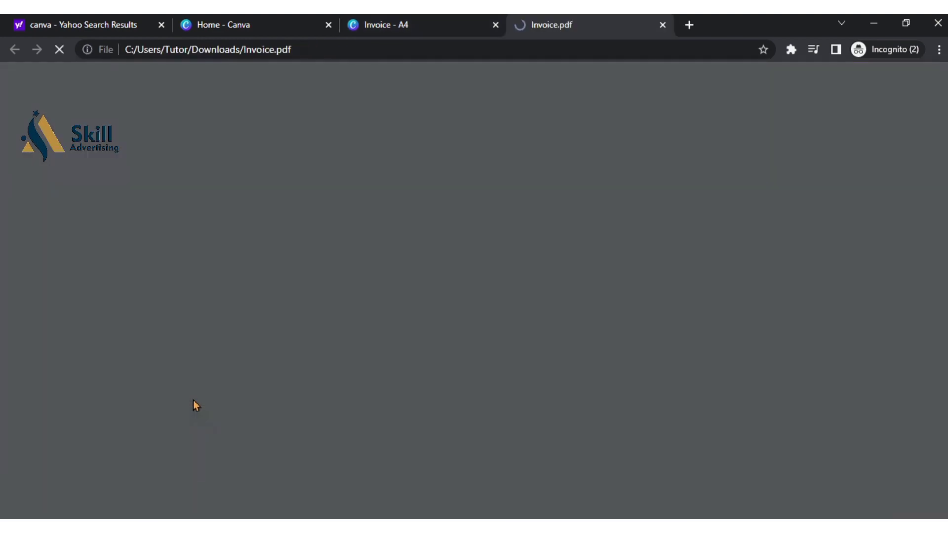
scroll(560, 353, down, 8)
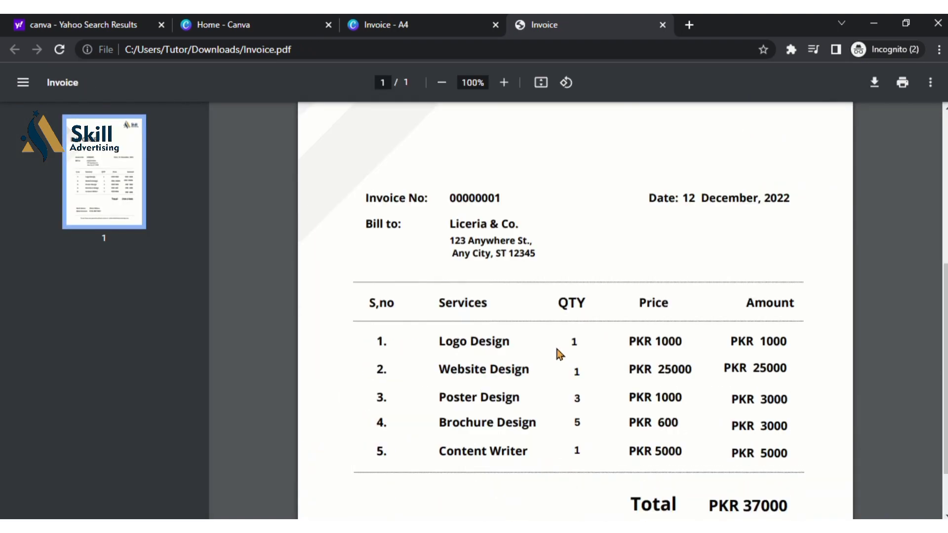
scroll(557, 353, up, 8)
scroll(557, 354, down, 8)
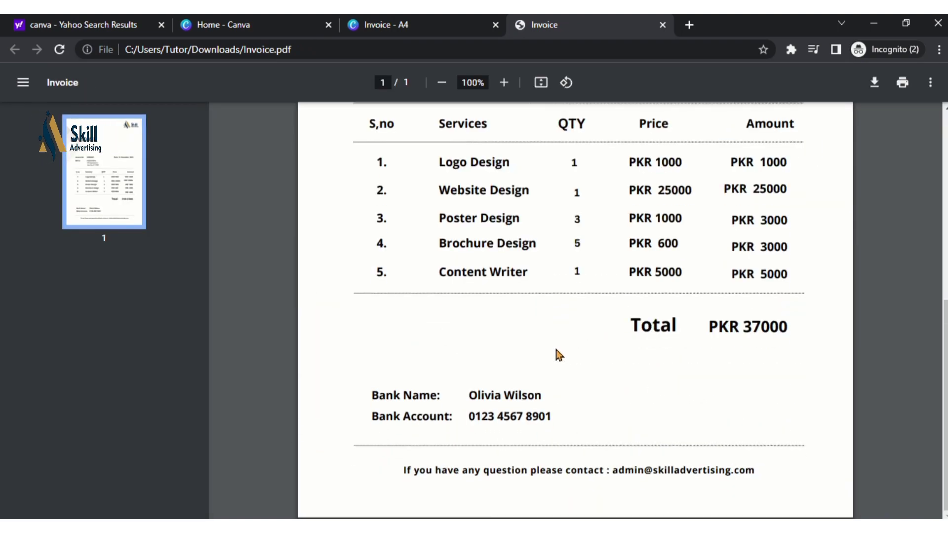
scroll(557, 353, up, 1)
scroll(558, 354, up, 6)
scroll(621, 238, down, 6)
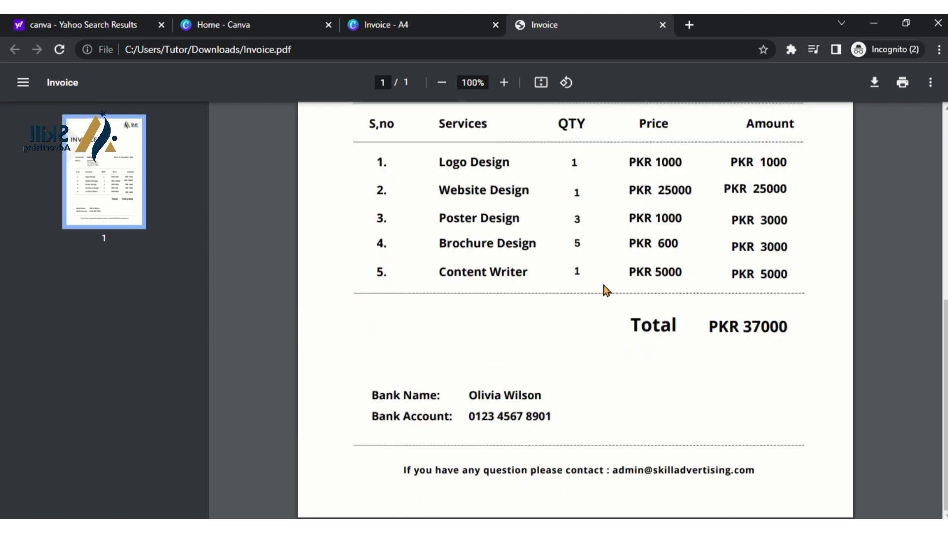